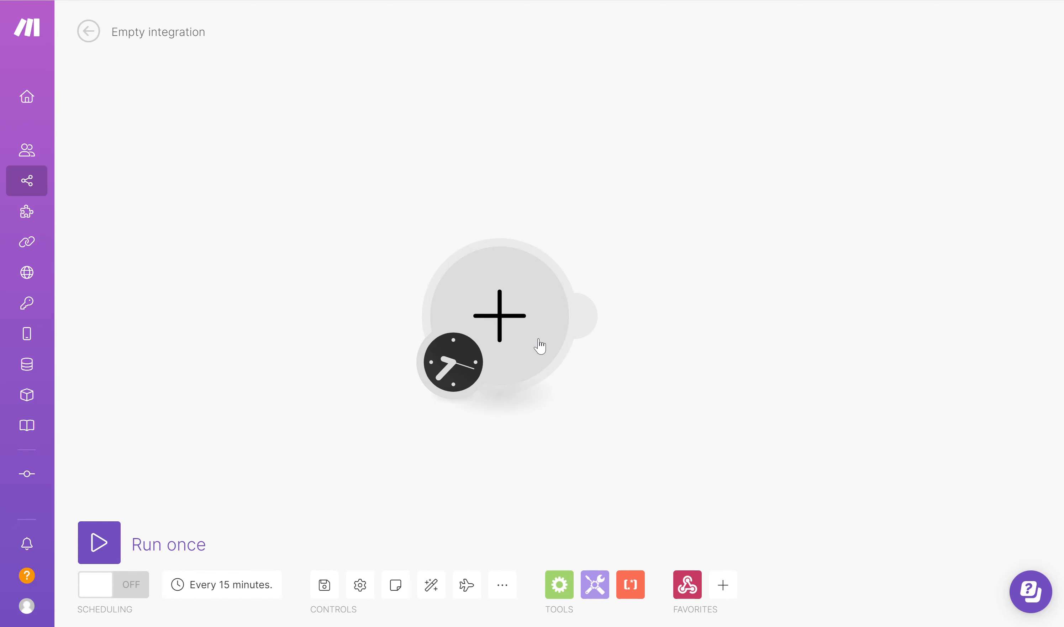
Make the first module a Webhooks 'Custom webhook' trigger
{"action": "left_click", "coordinate": [520, 330]}
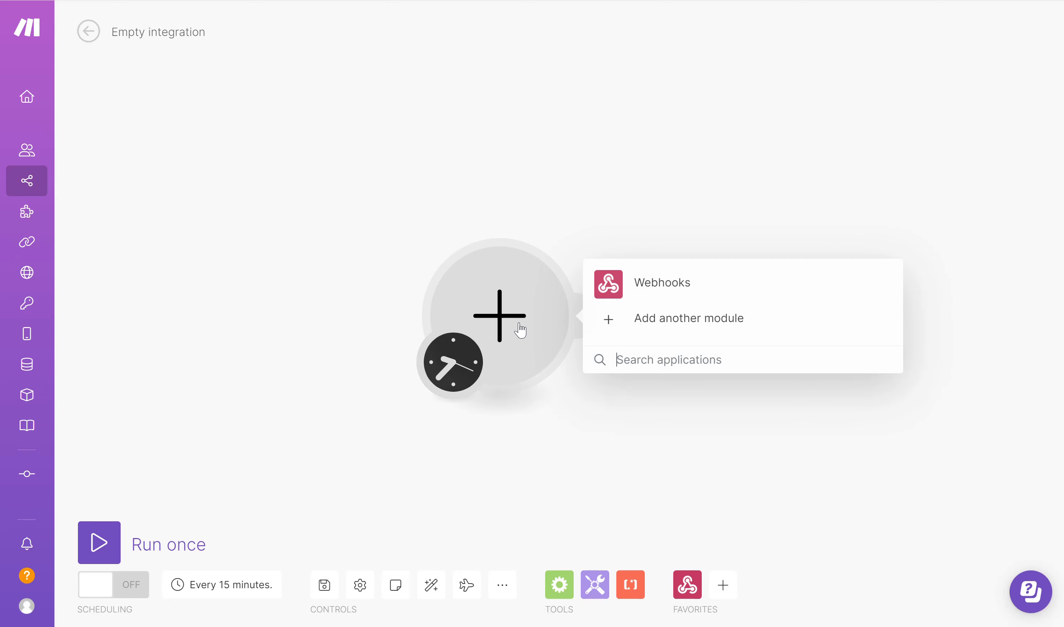
{"action": "left_click", "coordinate": [659, 288]}
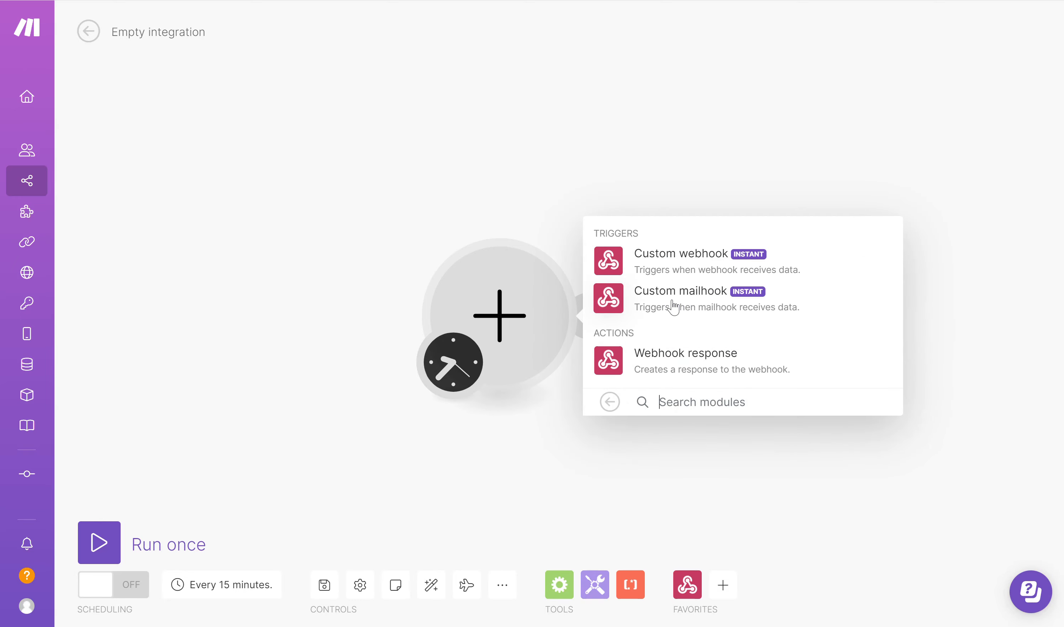
{"action": "left_click", "coordinate": [665, 260]}
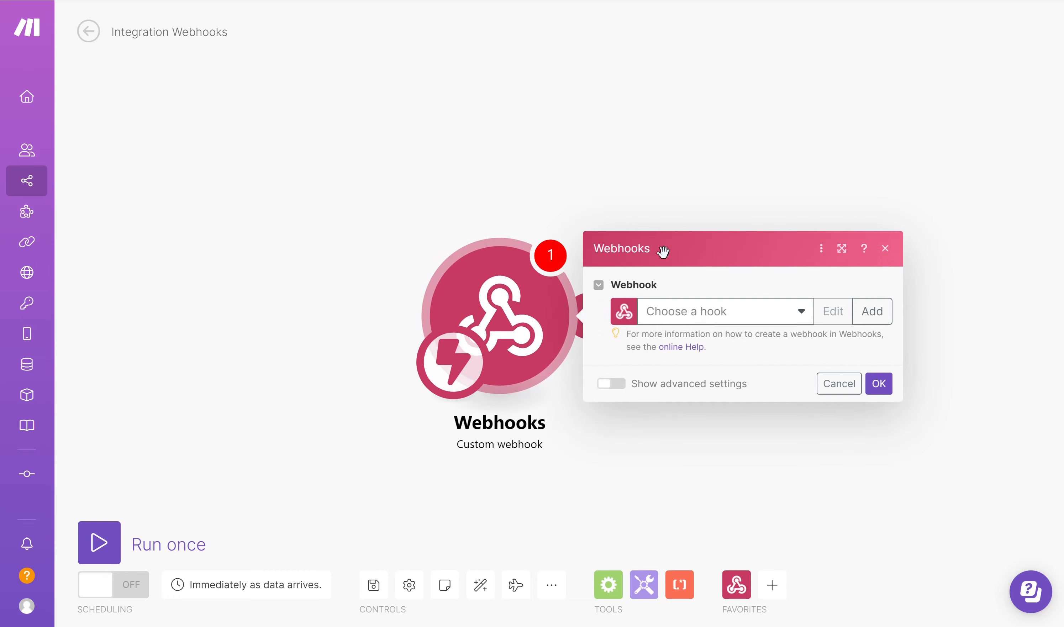
Create a new webhook named 'DW Val Service' and copy its address
{"action": "left_click", "coordinate": [872, 311]}
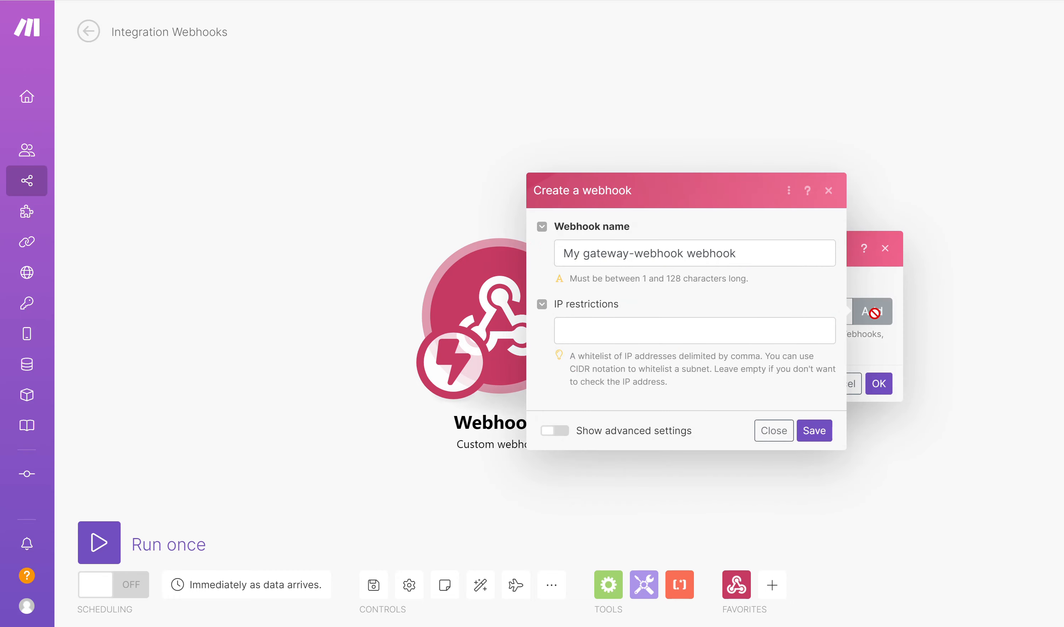
{"action": "left_click", "coordinate": [785, 260]}
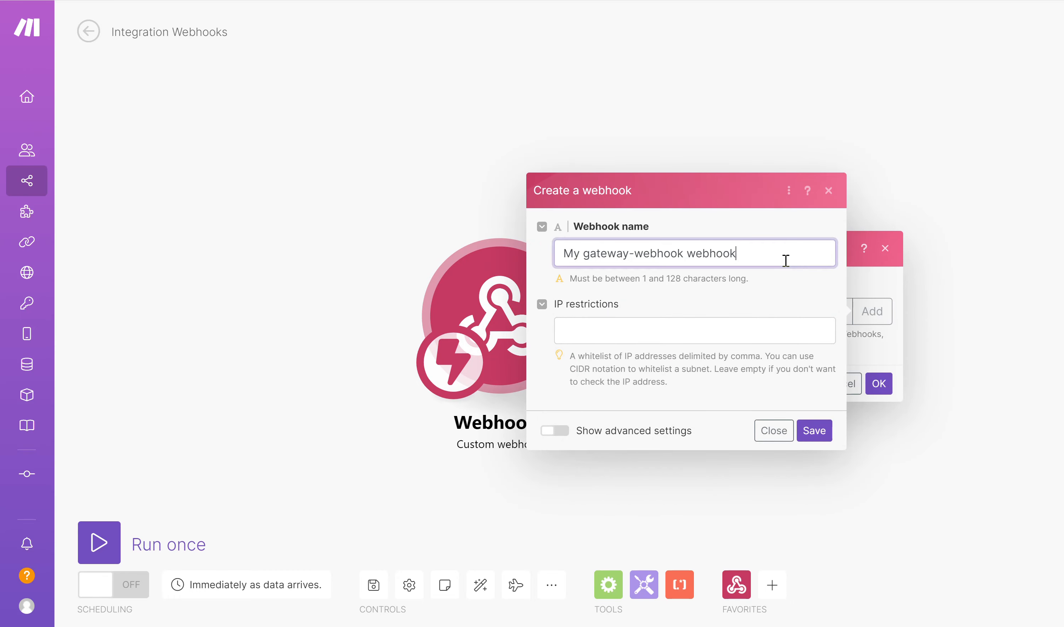
{"action": "key", "text": "ctrl+a"}
{"action": "type", "text": "D"}
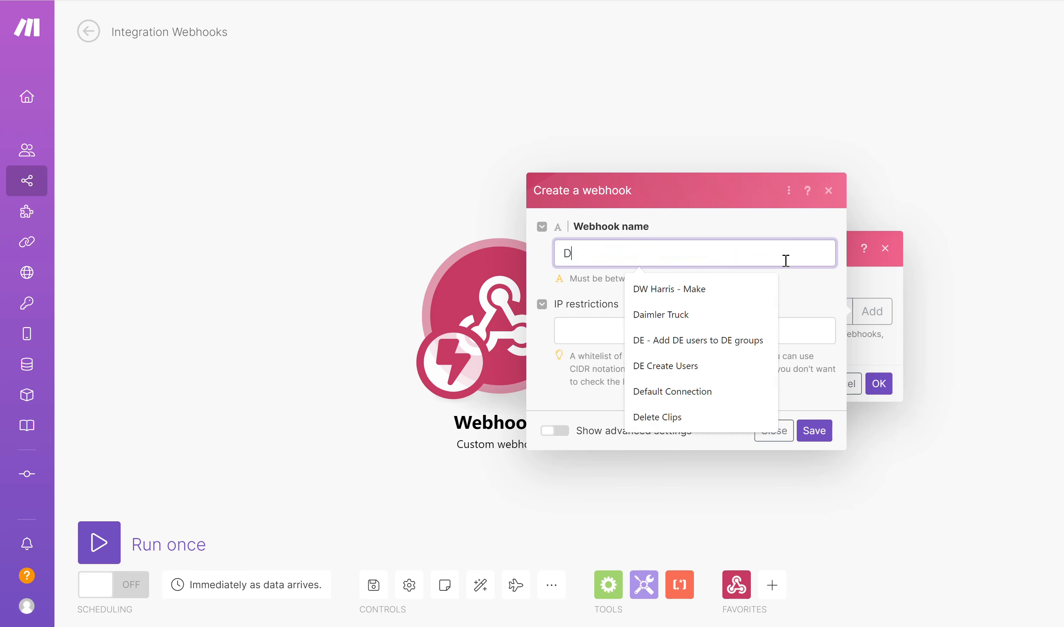
{"action": "type", "text": "W Val Service"}
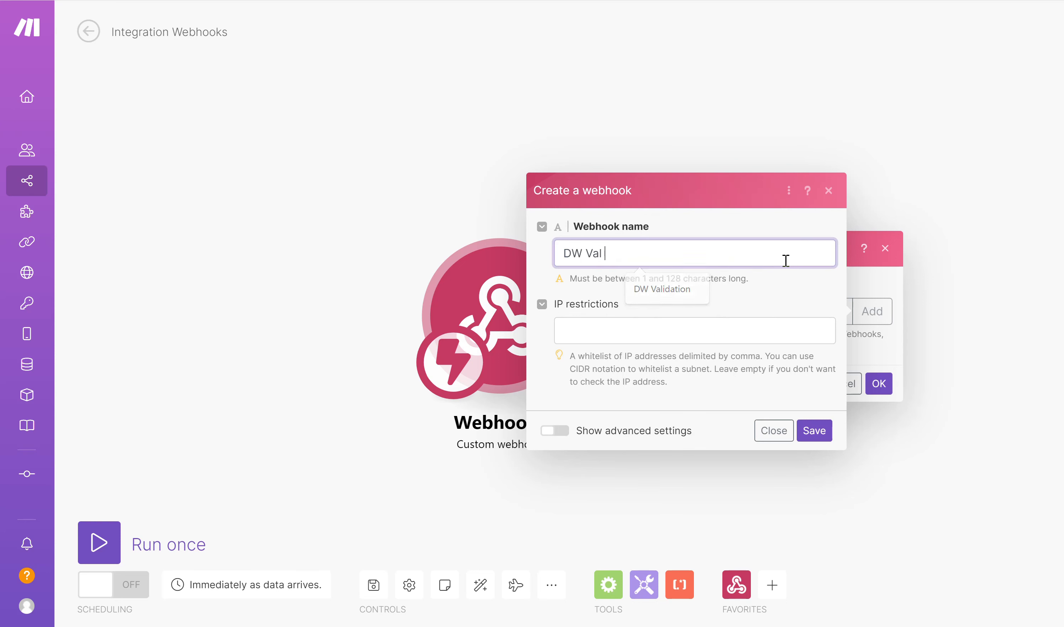
{"action": "left_click", "coordinate": [818, 433]}
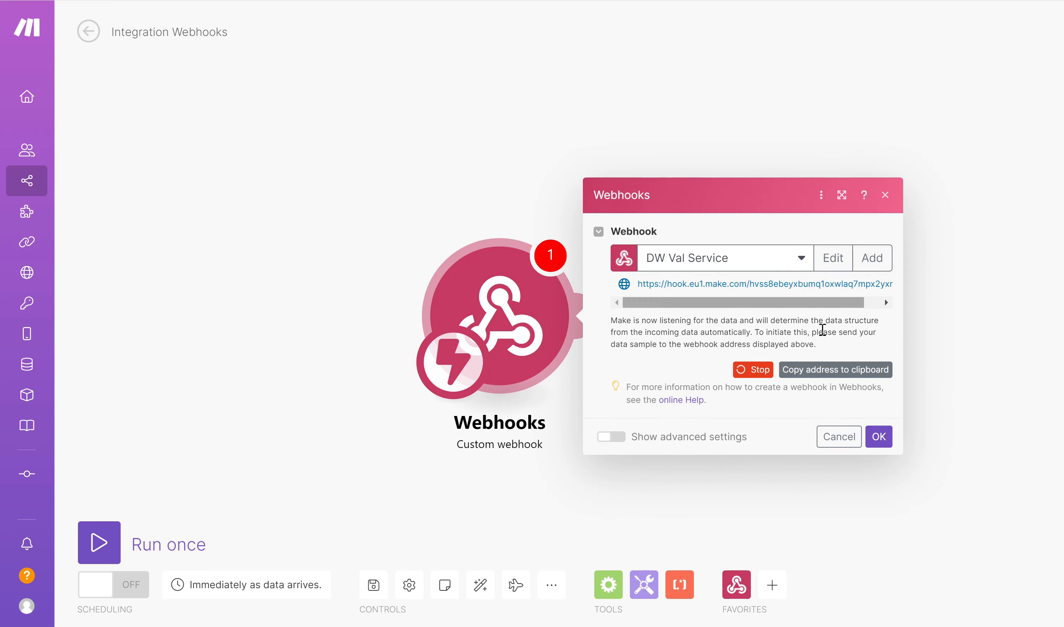
{"action": "left_click", "coordinate": [819, 373]}
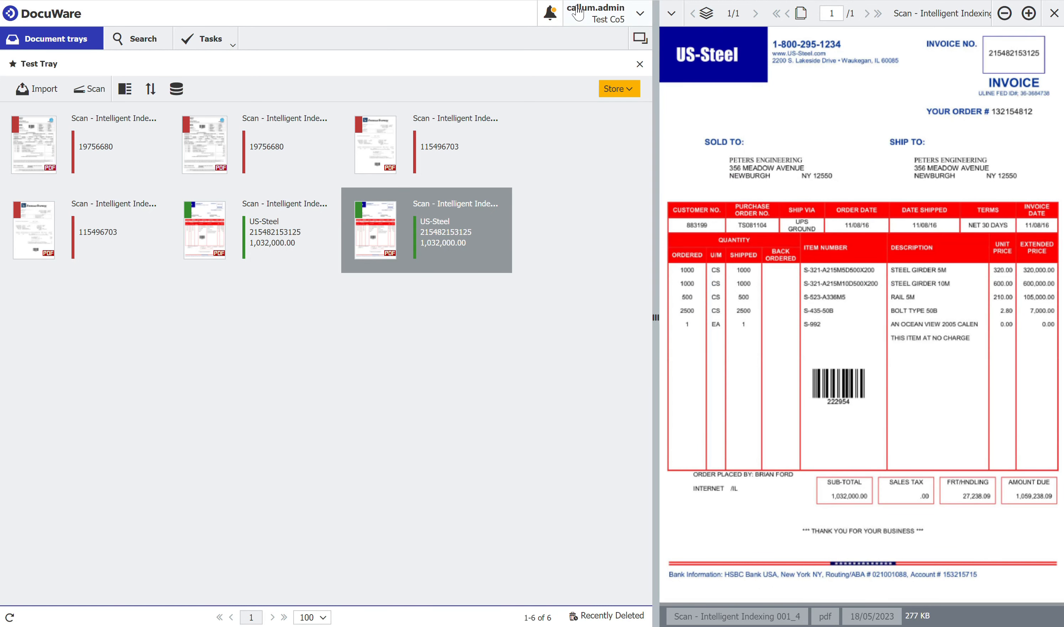
Go to DocuWare Configurations and open the Web Services page under Integrations
{"action": "left_click", "coordinate": [579, 14]}
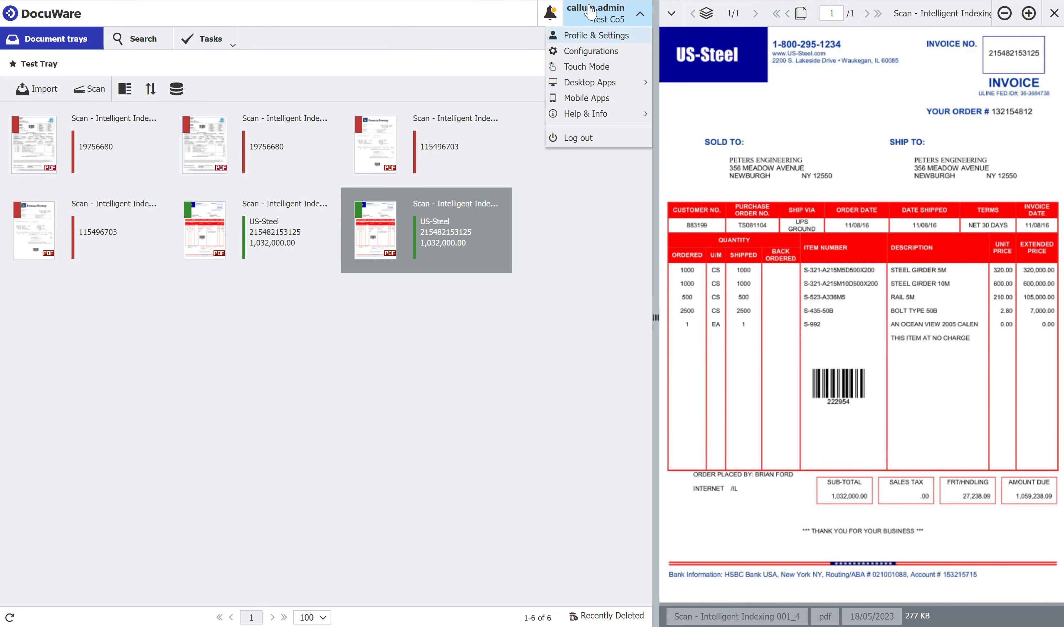
{"action": "left_click", "coordinate": [595, 52]}
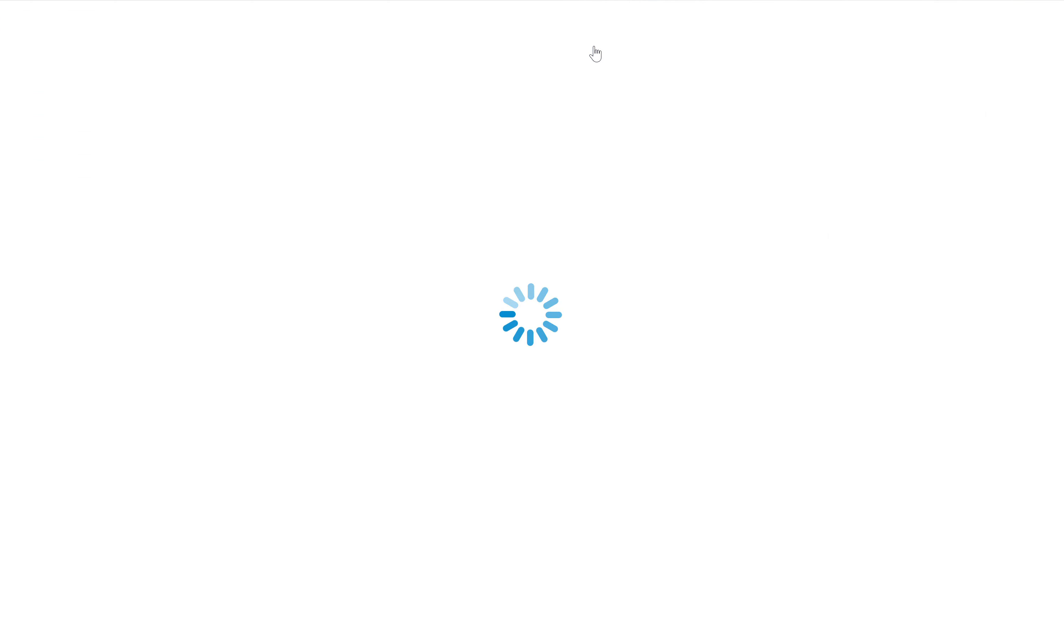
{"action": "scroll", "coordinate": [707, 309], "scroll_direction": "down", "scroll_amount": 1}
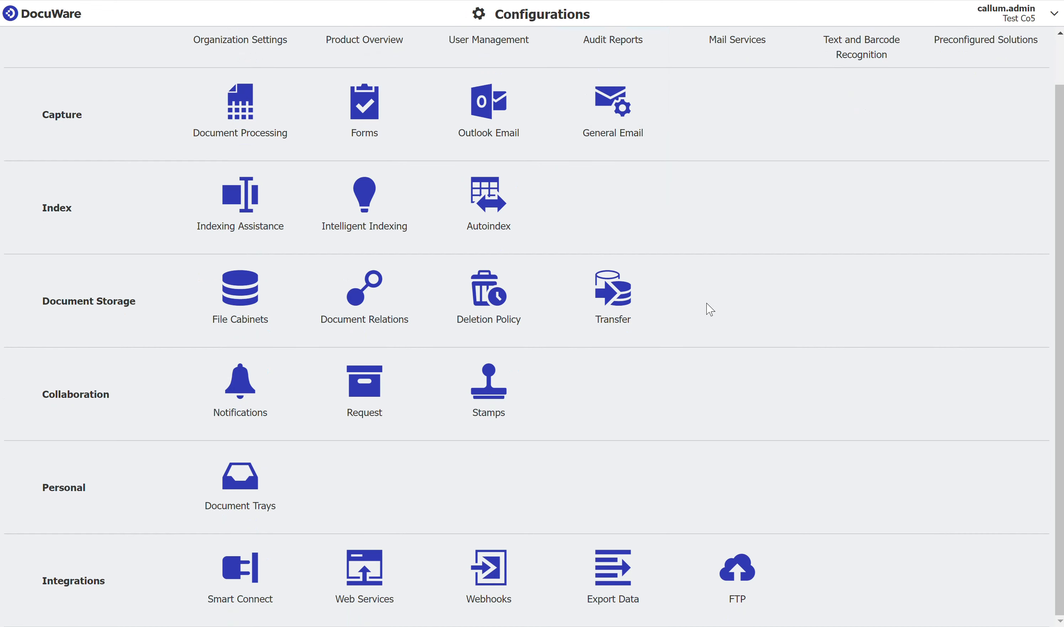
{"action": "left_click", "coordinate": [374, 583]}
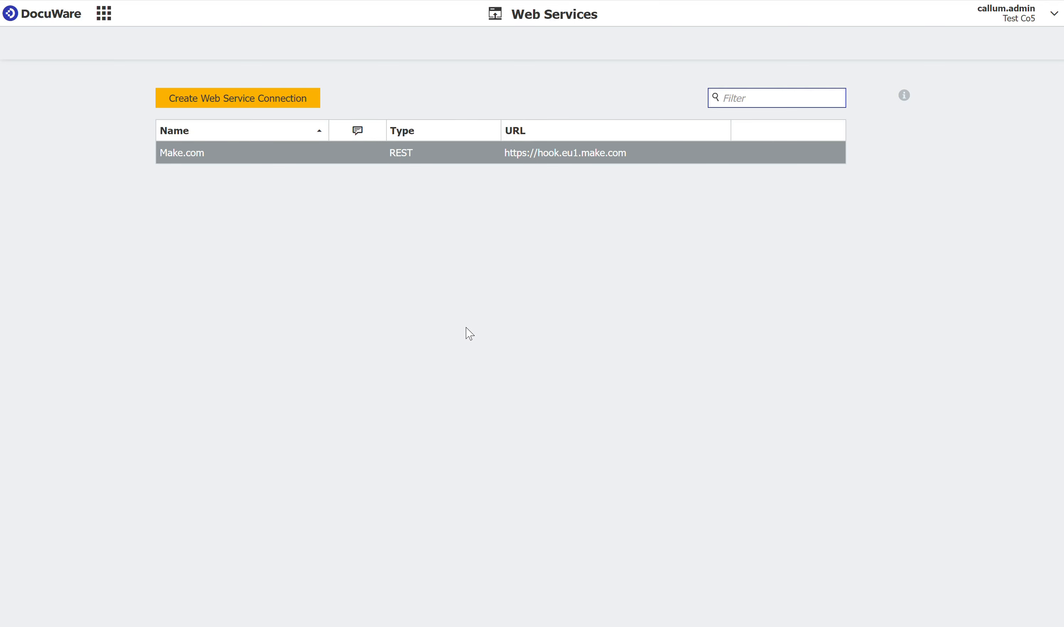
Create a new REST web service connection named 'Invoice Validation Service'
{"action": "left_click", "coordinate": [220, 100]}
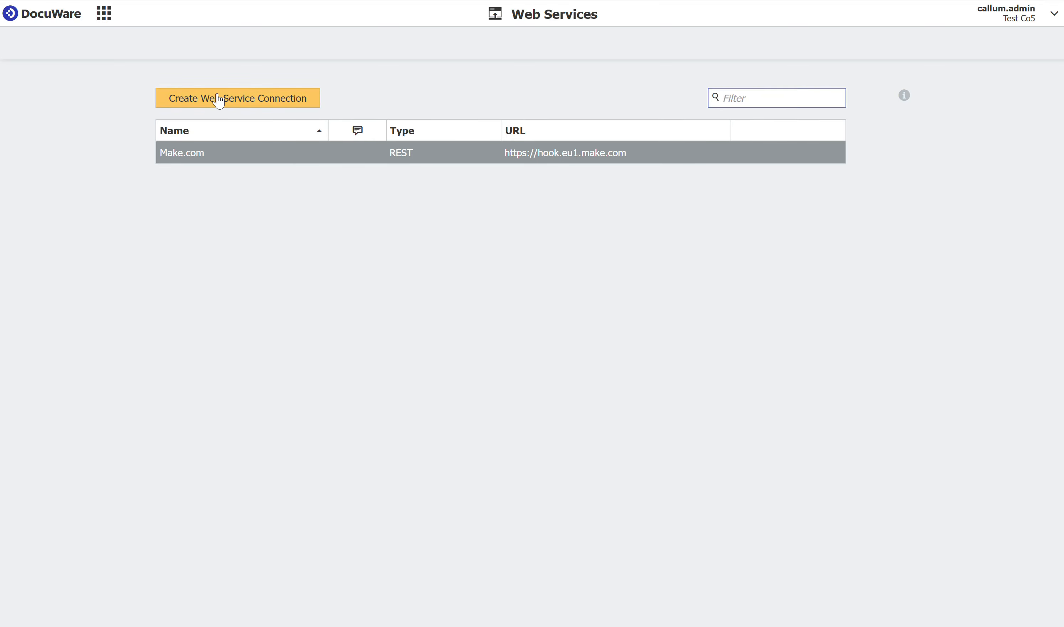
{"action": "left_click", "coordinate": [219, 100]}
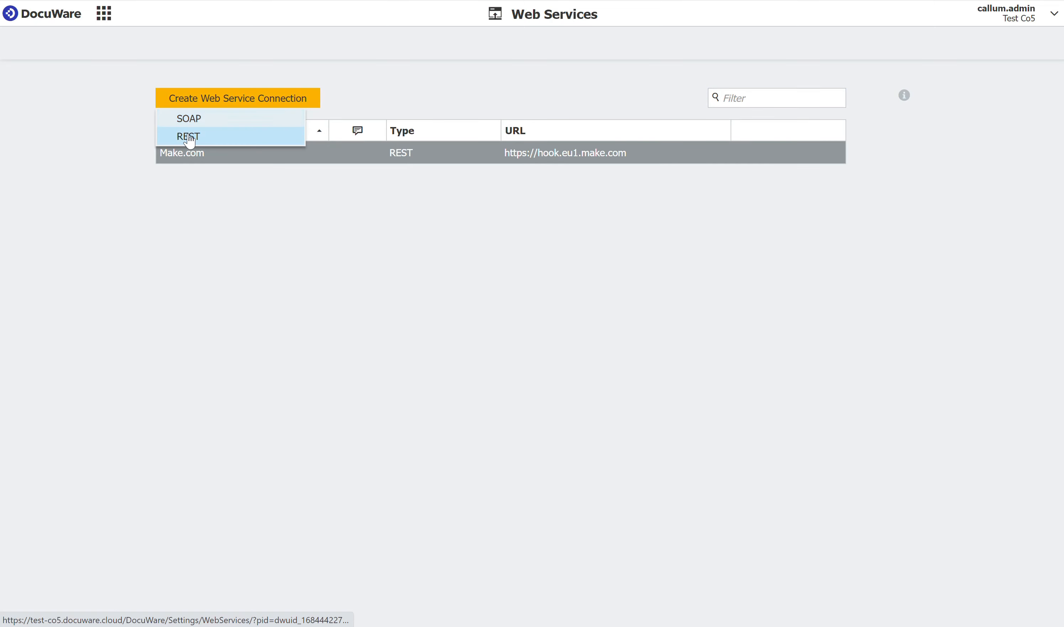
{"action": "left_click", "coordinate": [214, 137]}
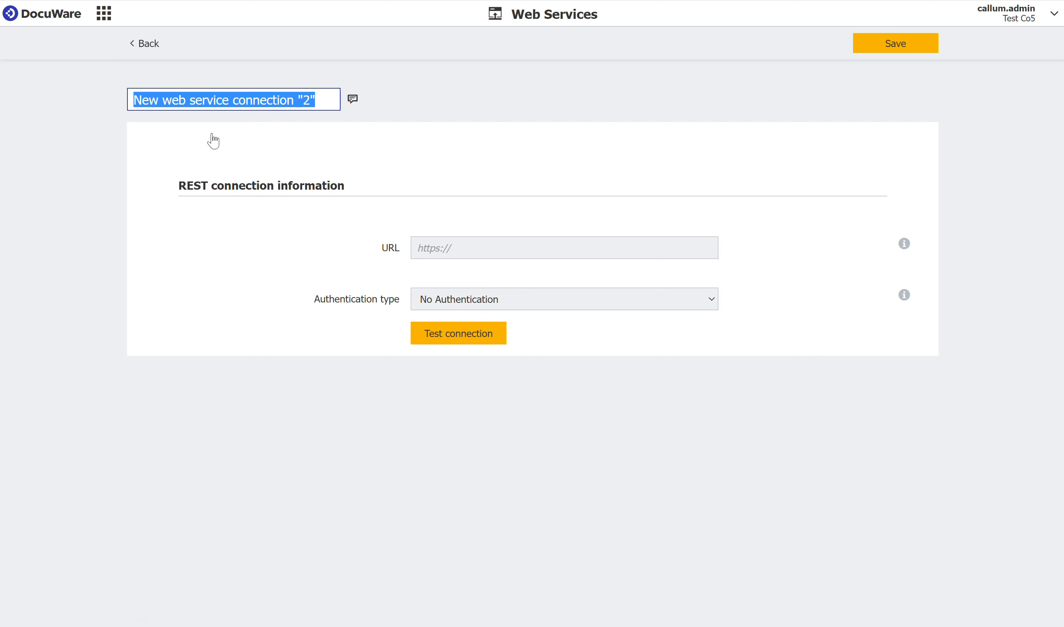
{"action": "type", "text": "Invoice Validati"}
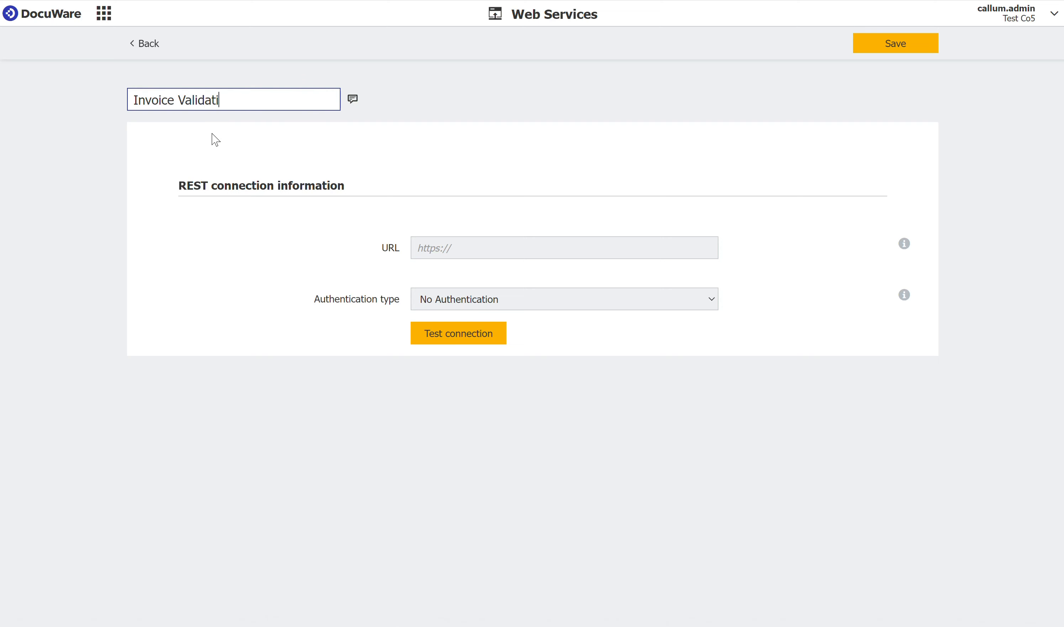
{"action": "type", "text": "on Service"}
Set the connection URL to the Make webhook address and save it
{"action": "left_click", "coordinate": [464, 252]}
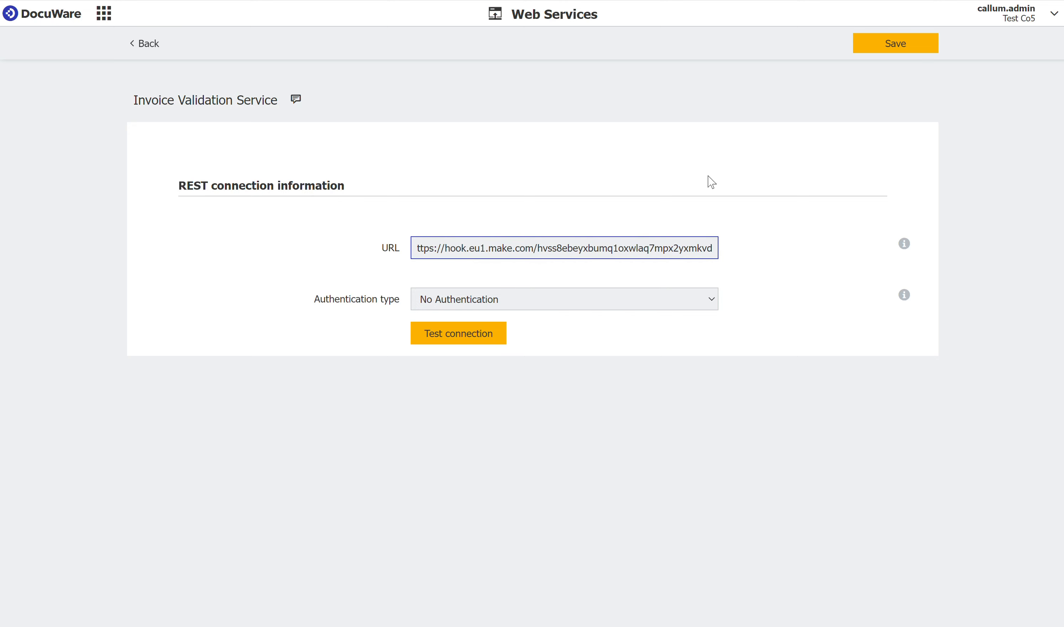
{"action": "left_click", "coordinate": [899, 48]}
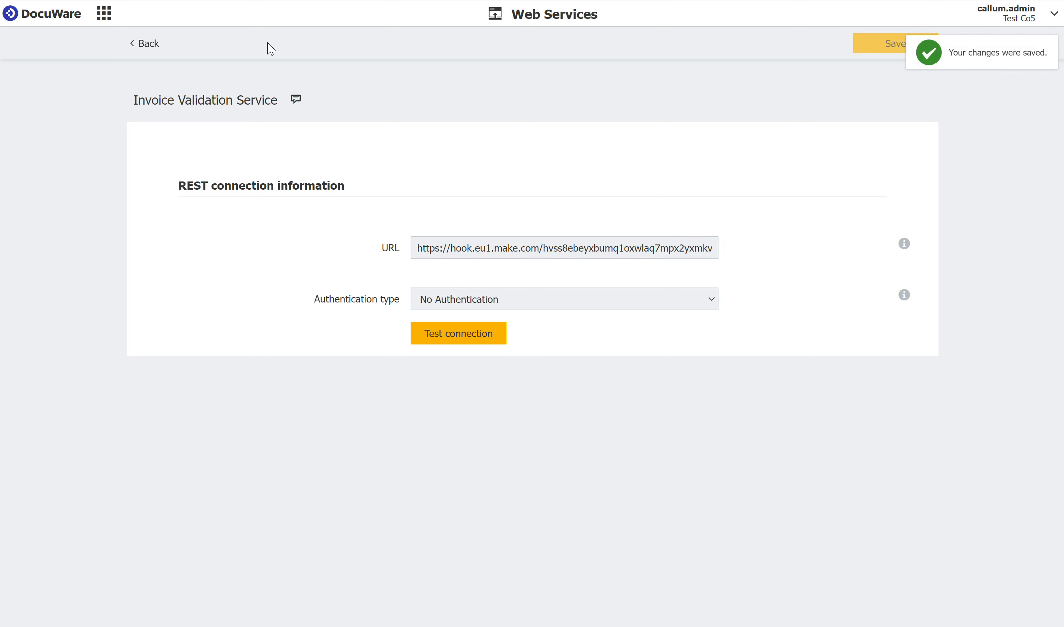
{"action": "left_click", "coordinate": [149, 46]}
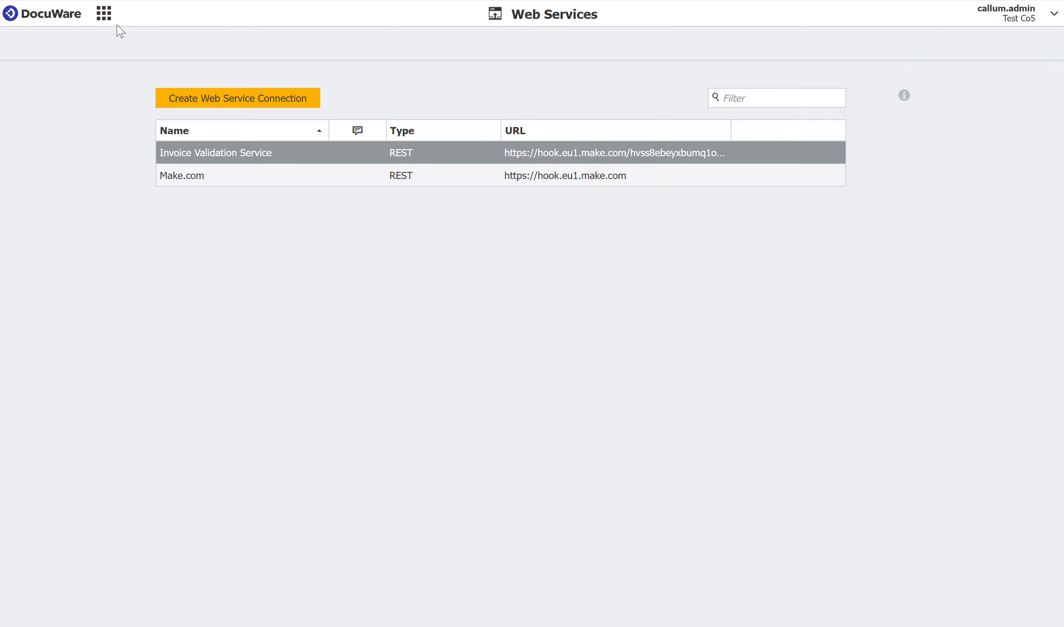
Open the Invoice Store dialog settings of the Accounts file cabinet
{"action": "left_click", "coordinate": [104, 14]}
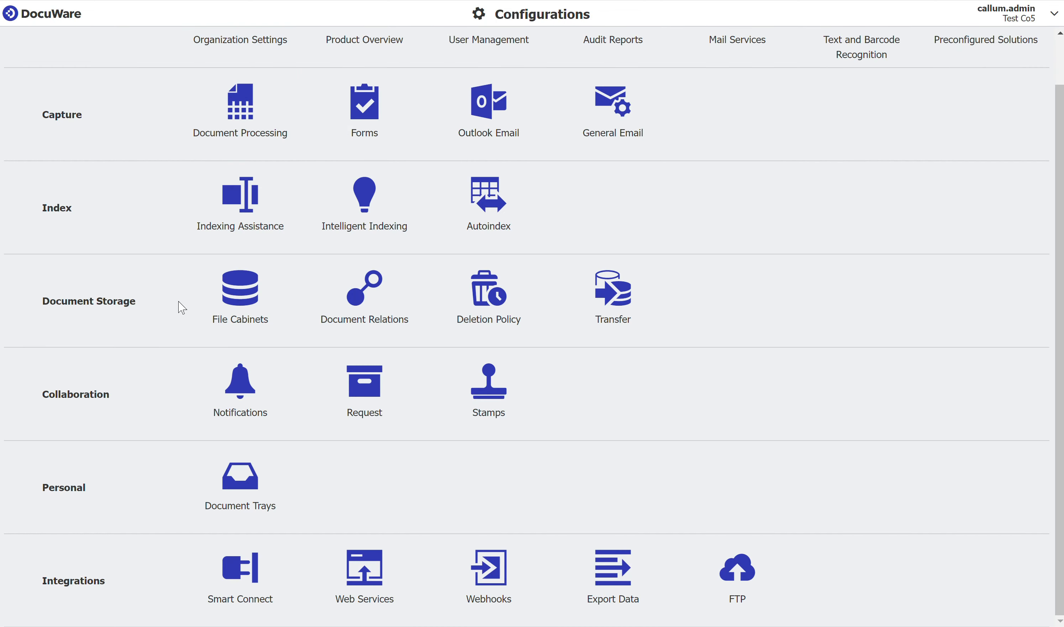
{"action": "left_click", "coordinate": [248, 305]}
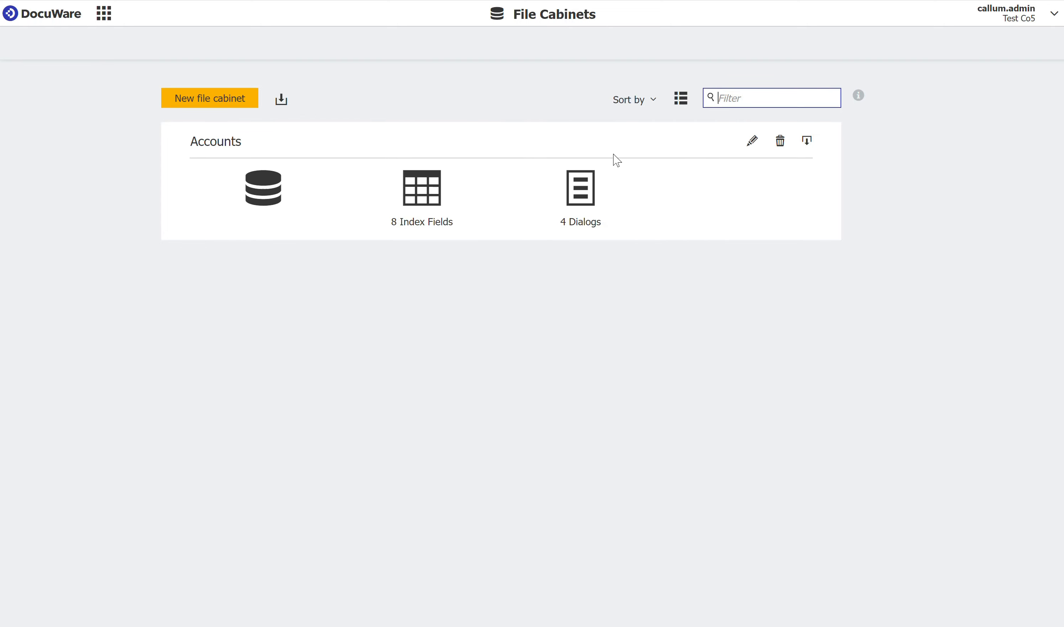
{"action": "left_click", "coordinate": [752, 142]}
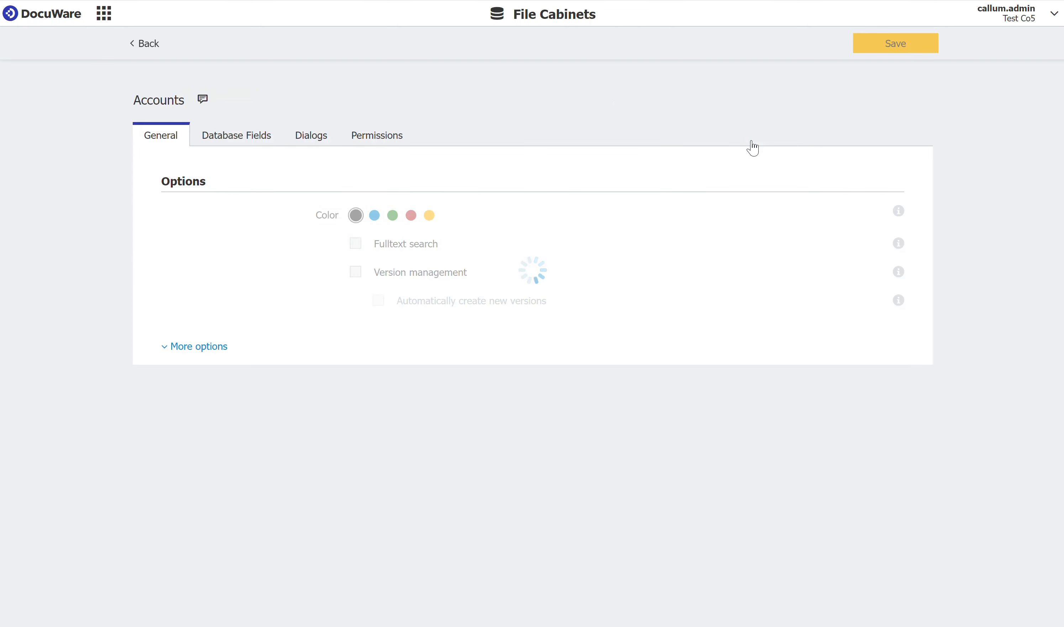
{"action": "left_click", "coordinate": [309, 142]}
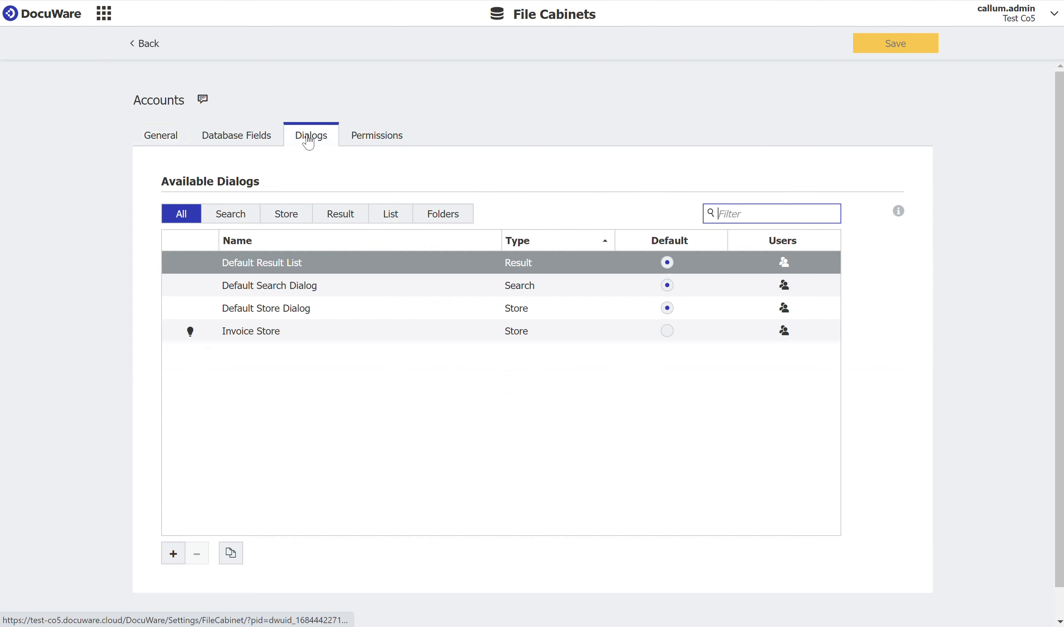
{"action": "left_click", "coordinate": [291, 215]}
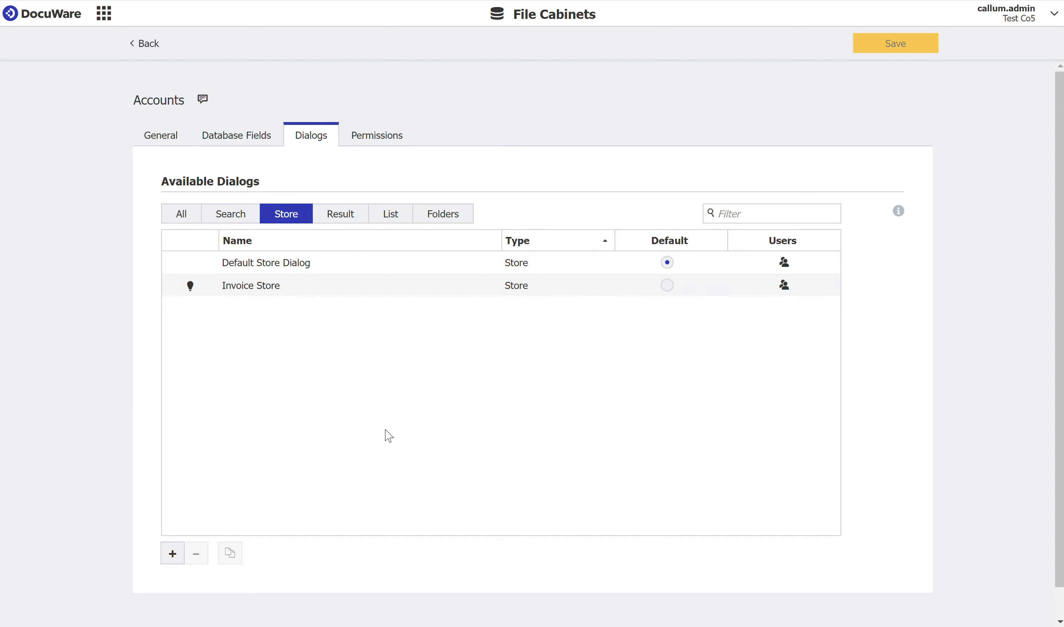
{"action": "left_click", "coordinate": [254, 285]}
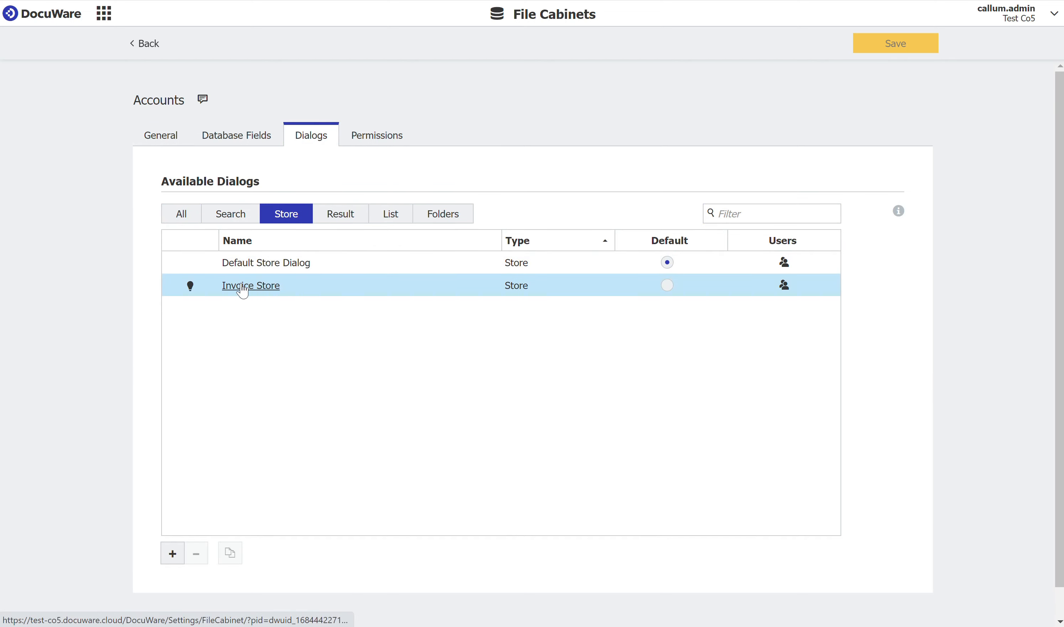
{"action": "left_click", "coordinate": [242, 288]}
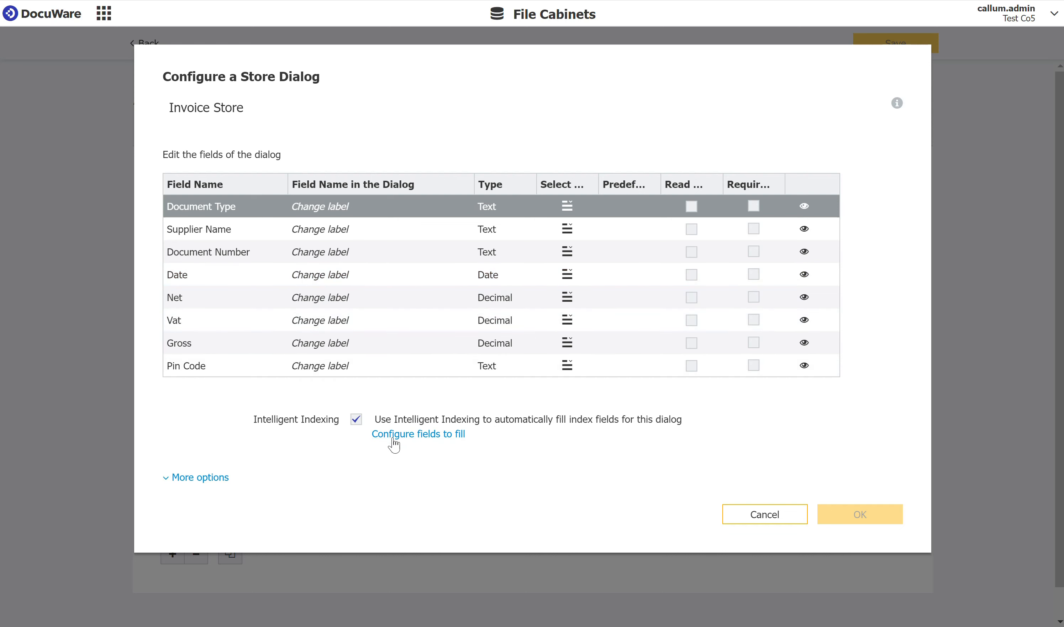
Set the dialog's validation webservice to Invoice Validation Service and save the dialog
{"action": "left_click", "coordinate": [201, 478]}
{"action": "scroll", "coordinate": [208, 482], "scroll_direction": "down", "scroll_amount": 2}
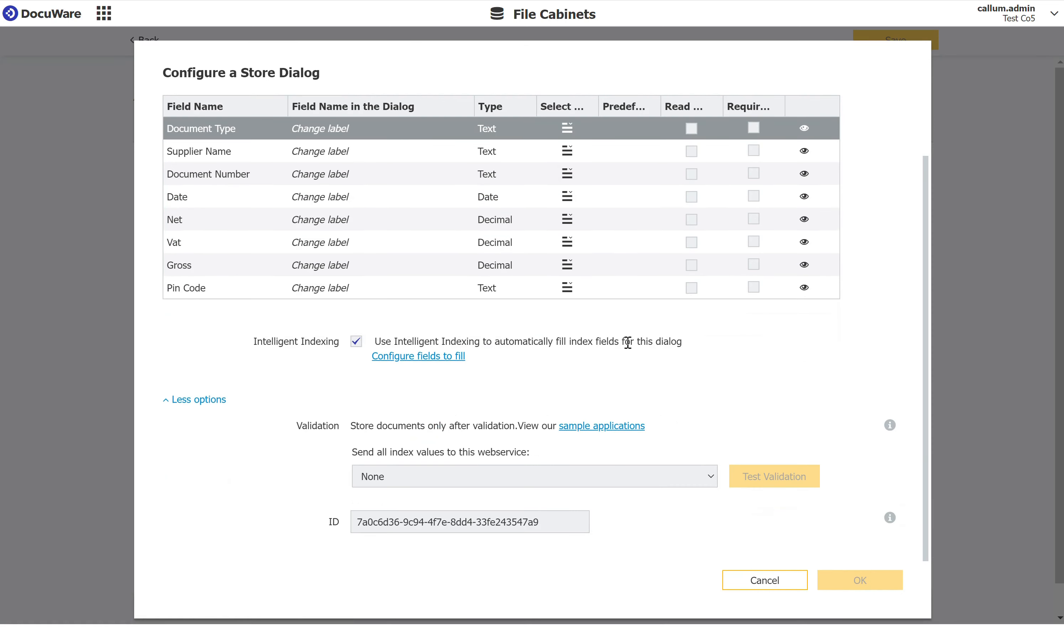
{"action": "left_click_drag", "start_coordinate": [297, 428], "coordinate": [465, 442]}
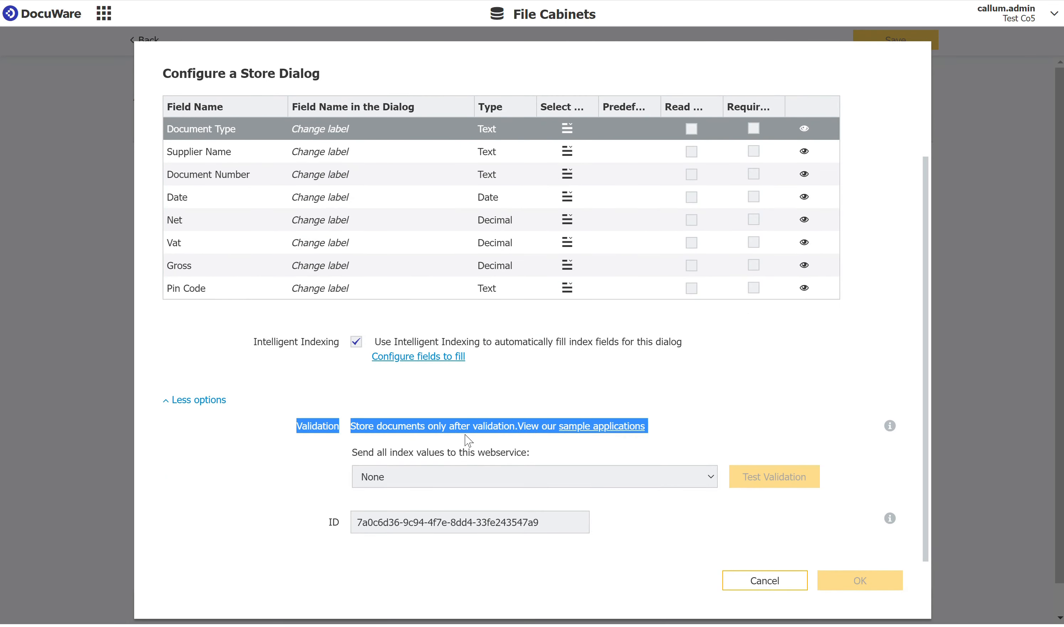
{"action": "left_click", "coordinate": [469, 440]}
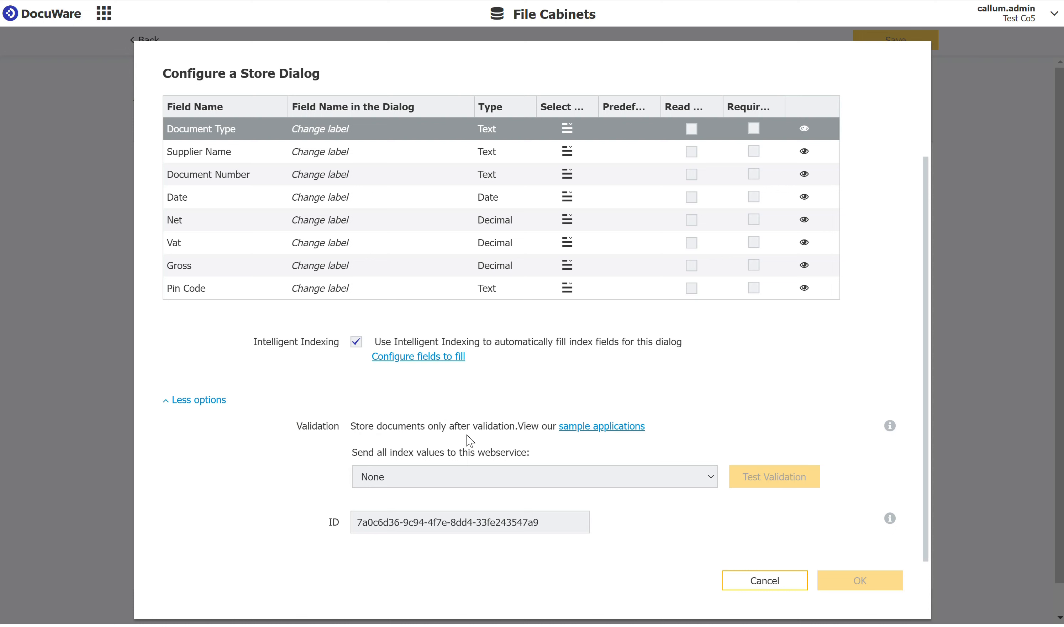
{"action": "left_click", "coordinate": [682, 478]}
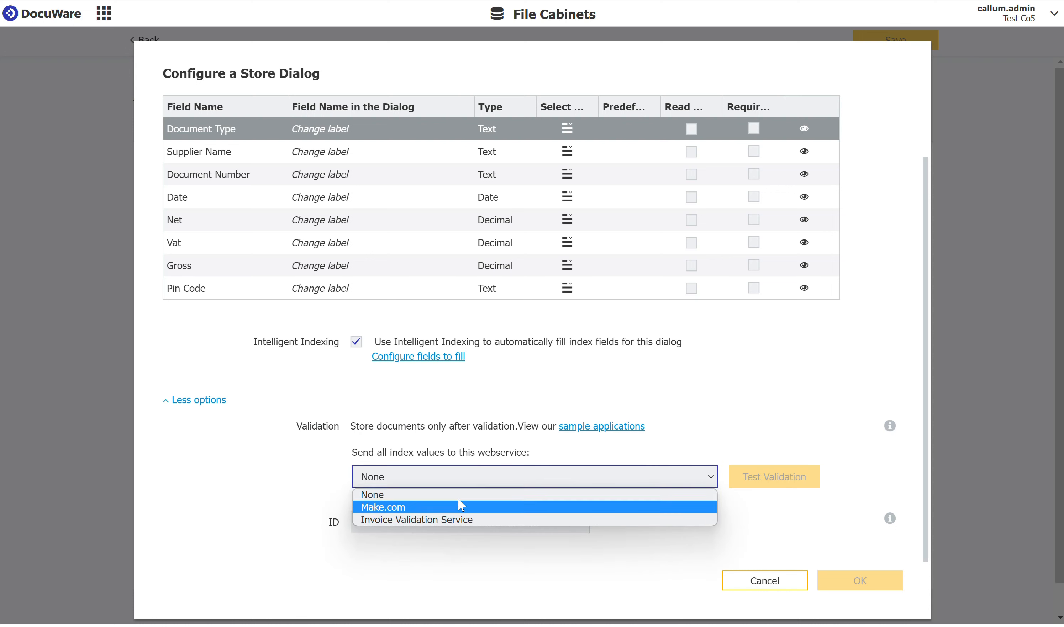
{"action": "left_click", "coordinate": [436, 520]}
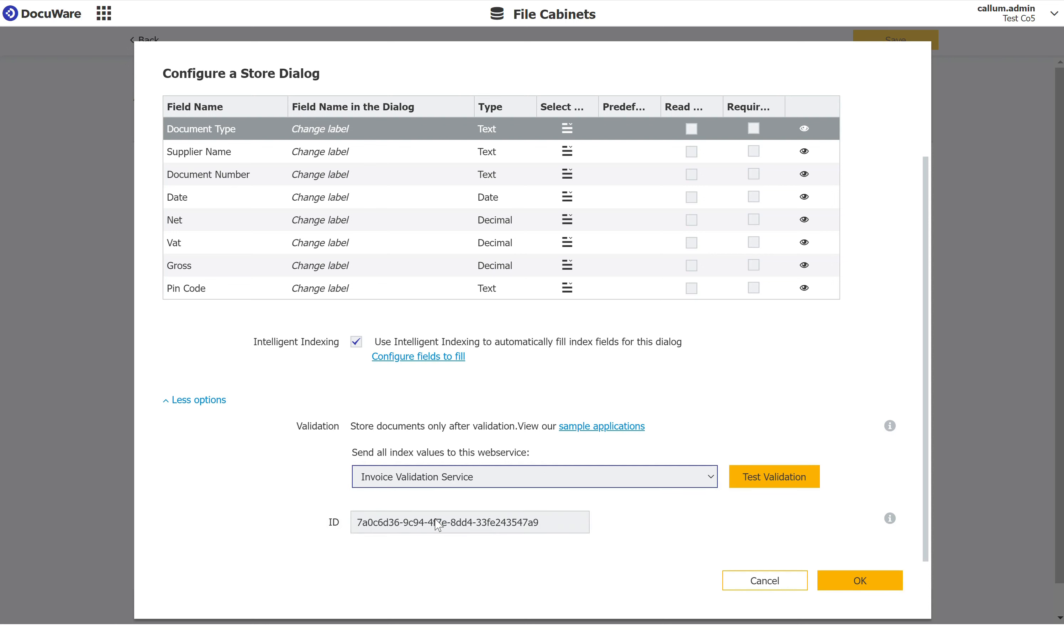
{"action": "left_click", "coordinate": [871, 582]}
{"action": "left_click", "coordinate": [897, 51]}
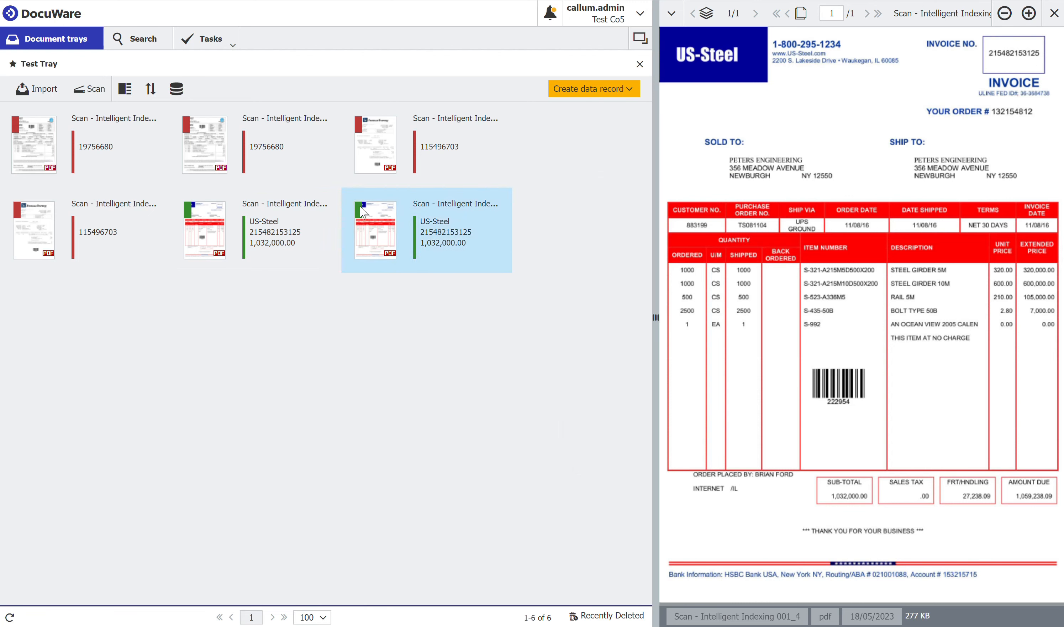
Select invoice 115496703 and open the Supplier - Invoice Store dialog
{"action": "left_click", "coordinate": [411, 171]}
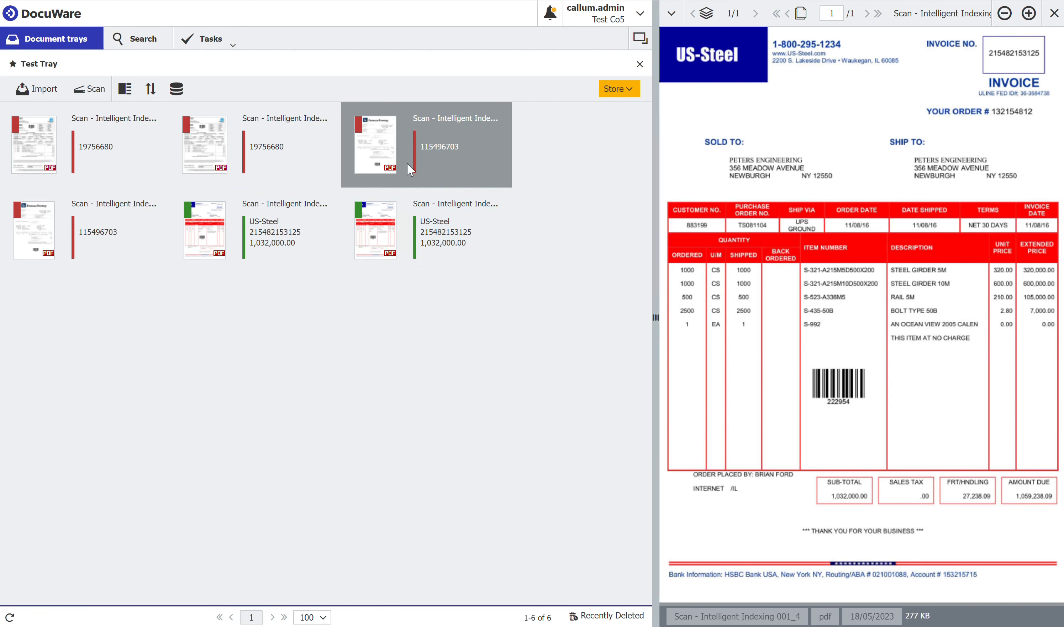
{"action": "left_click", "coordinate": [619, 89]}
{"action": "left_click", "coordinate": [637, 121]}
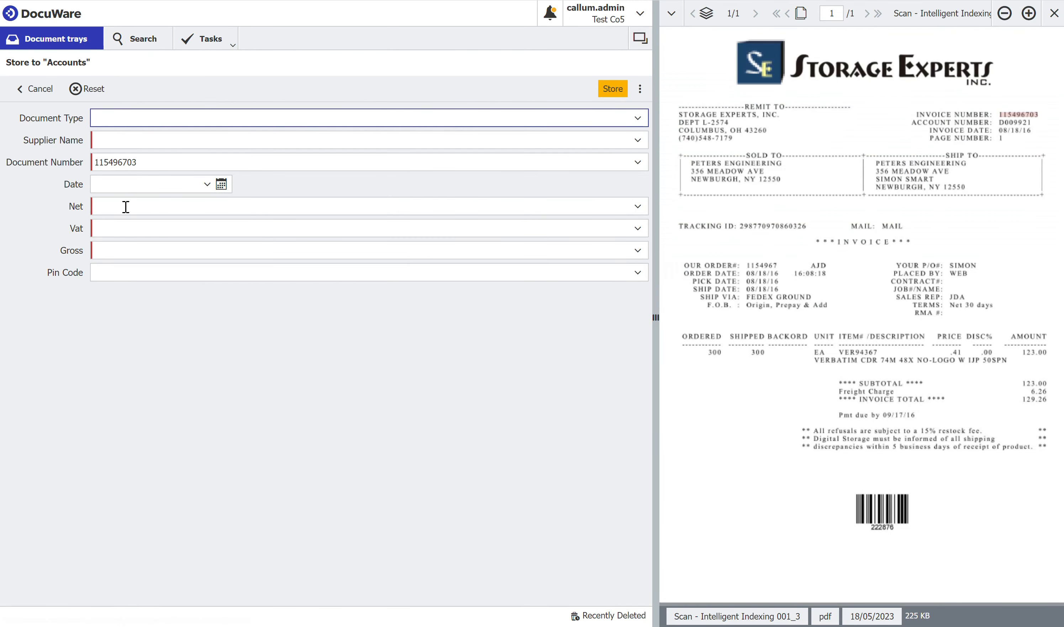
Enter Net 100, Vat 20 and Gross 120, then store the invoice
{"action": "left_click", "coordinate": [126, 207]}
{"action": "type", "text": "100"}
{"action": "key", "text": "Tab"}
{"action": "type", "text": "20"}
{"action": "key", "text": "Tab"}
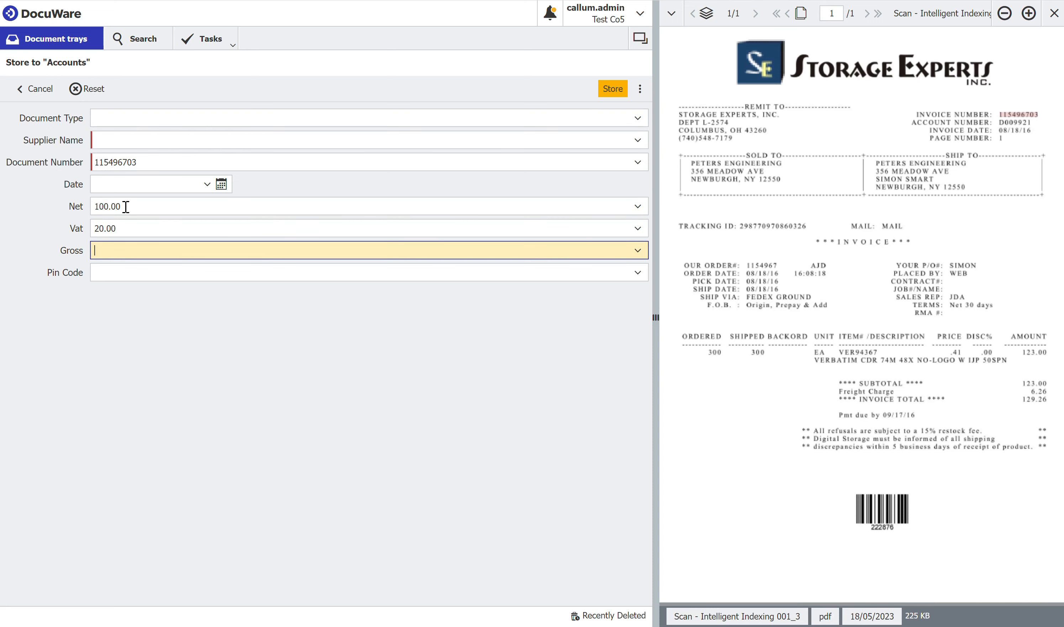
{"action": "type", "text": "120"}
{"action": "left_click", "coordinate": [224, 355]}
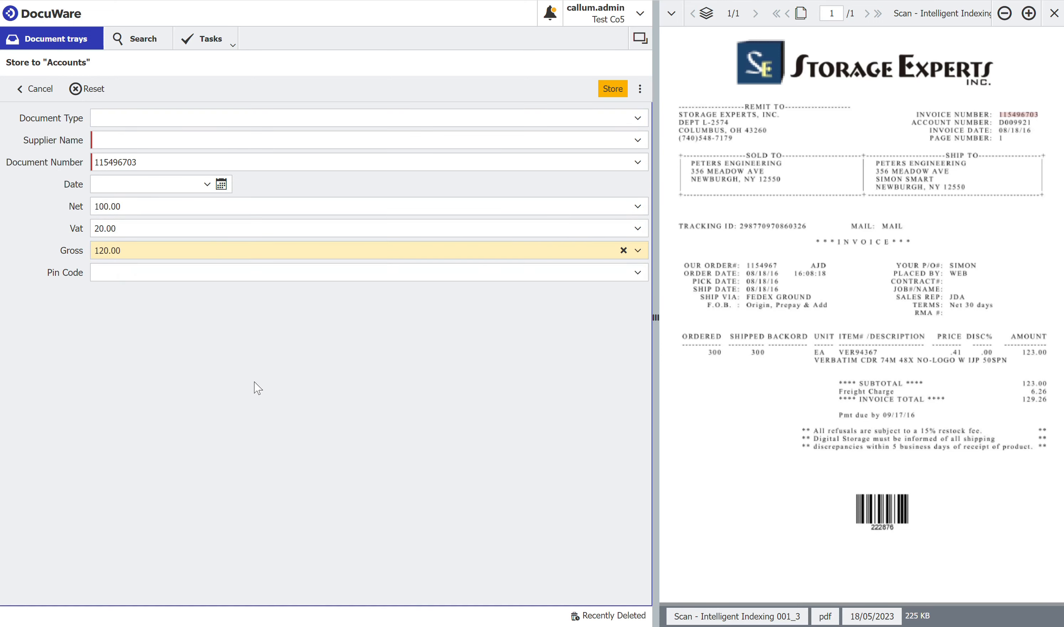
{"action": "left_click", "coordinate": [612, 91]}
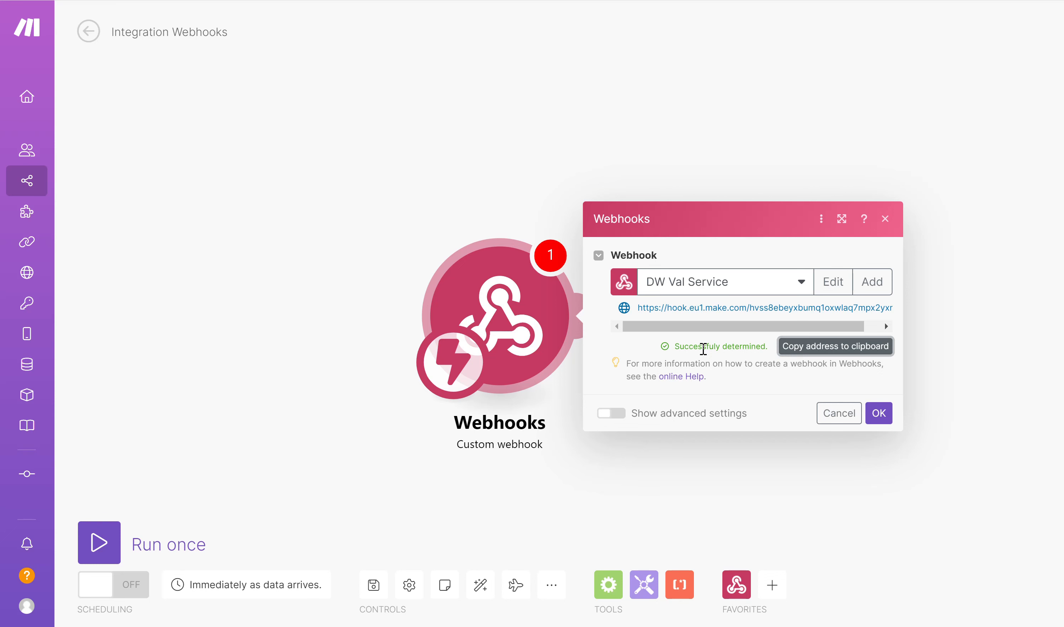
Confirm the webhook, save the scenario, and start Run once to await DocuWare data
{"action": "left_click", "coordinate": [878, 414]}
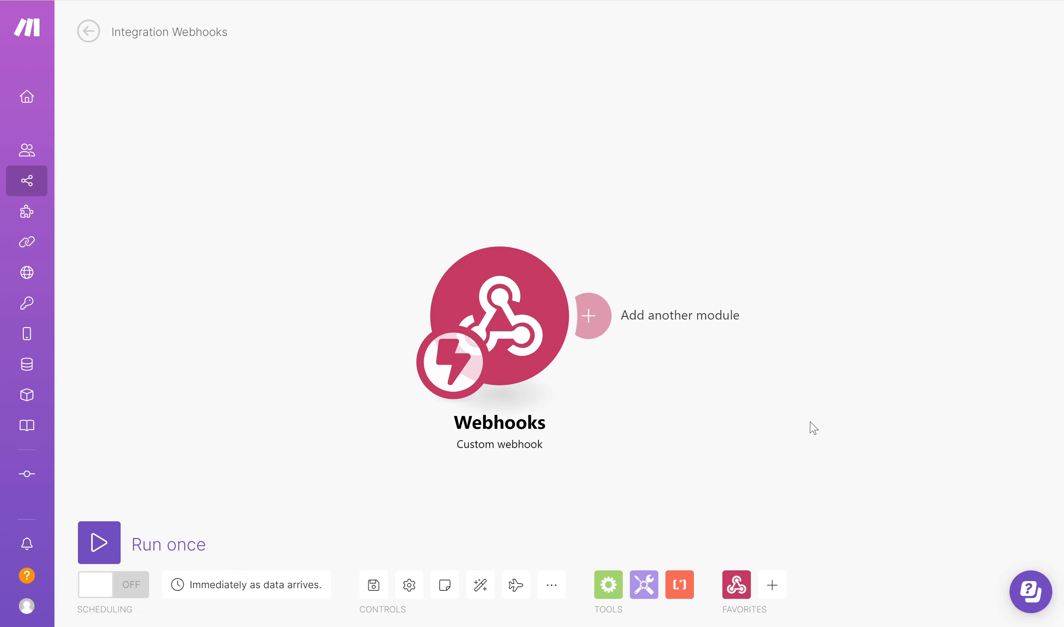
{"action": "left_click", "coordinate": [373, 586]}
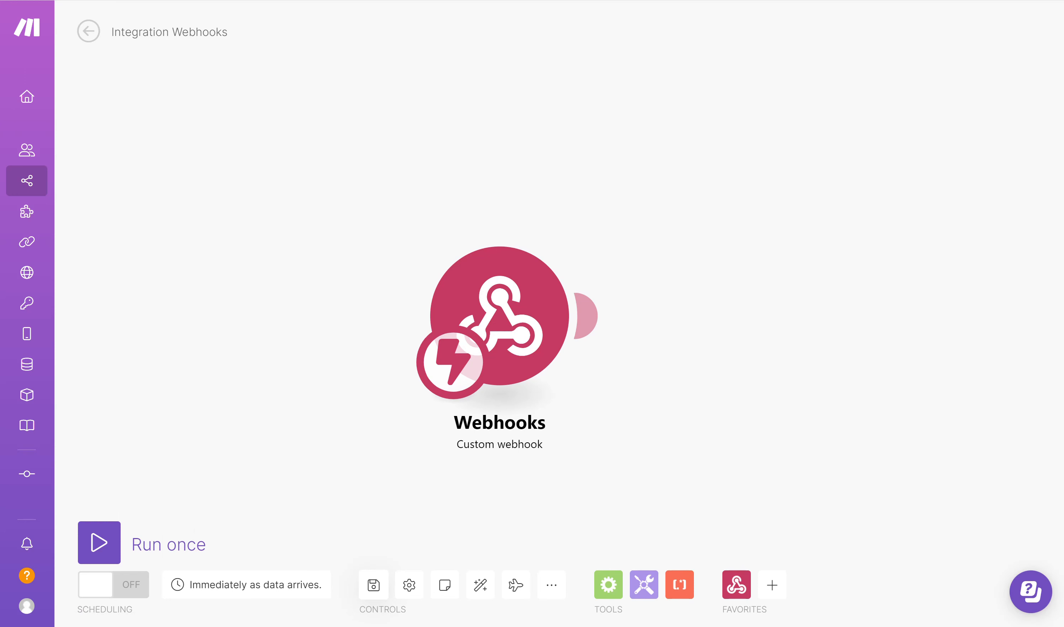
{"action": "left_click_drag", "start_coordinate": [522, 297], "coordinate": [334, 289]}
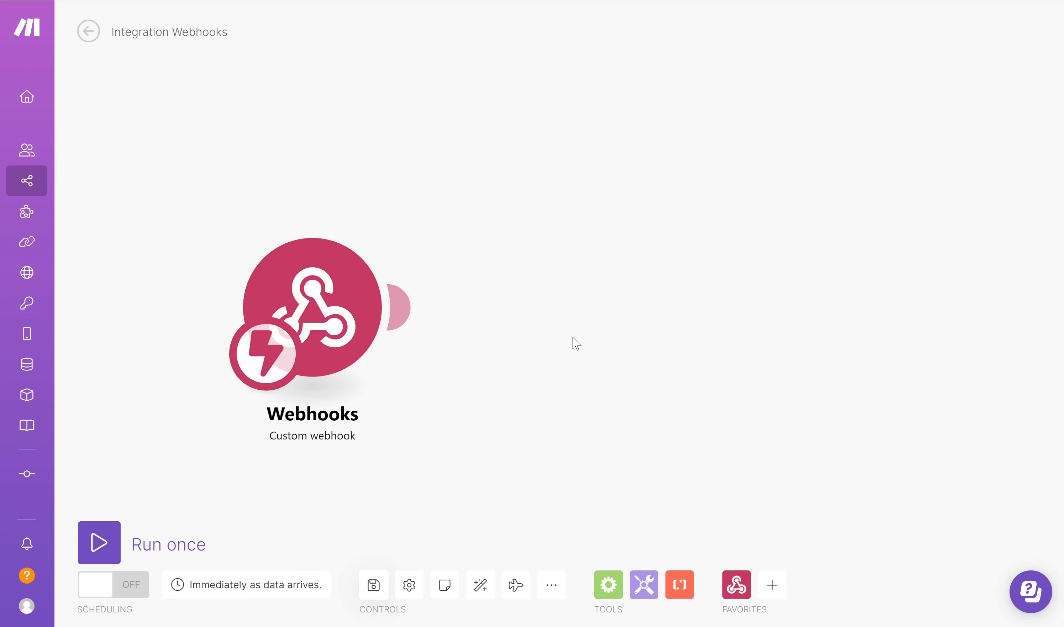
{"action": "left_click", "coordinate": [102, 542]}
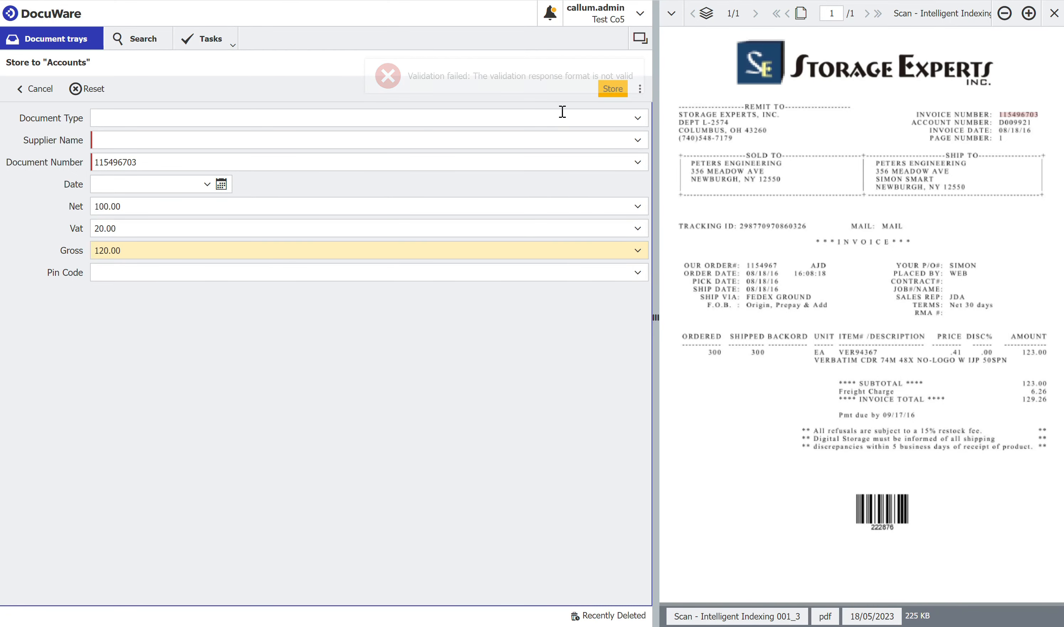
Store invoice 115496703 again so the Make validation runs
{"action": "left_click", "coordinate": [614, 92]}
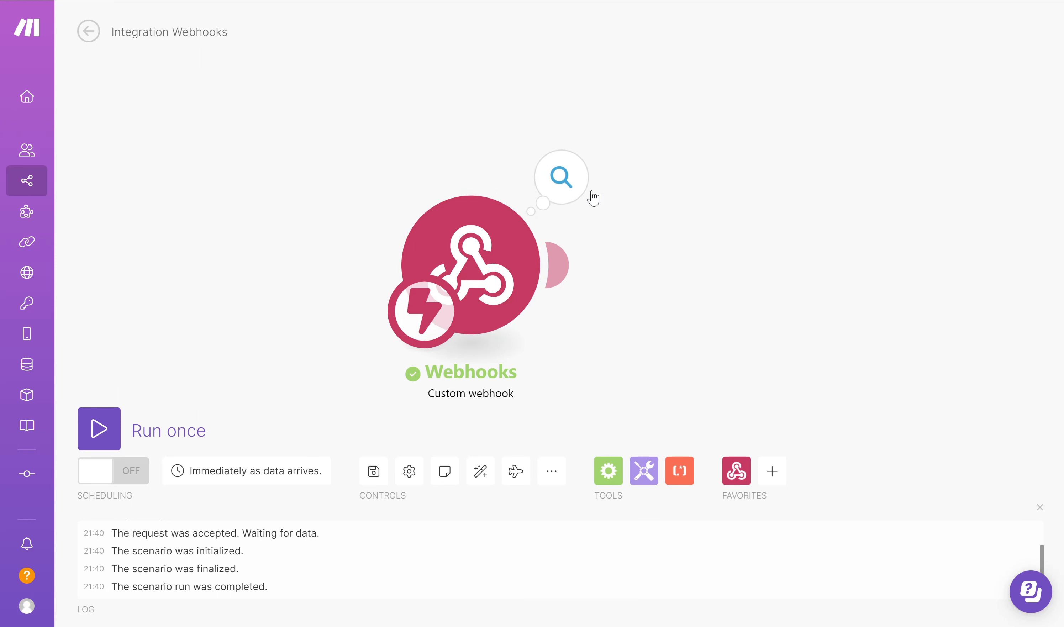
Open the webhook module's received bundle and expand the Values array
{"action": "left_click", "coordinate": [575, 183]}
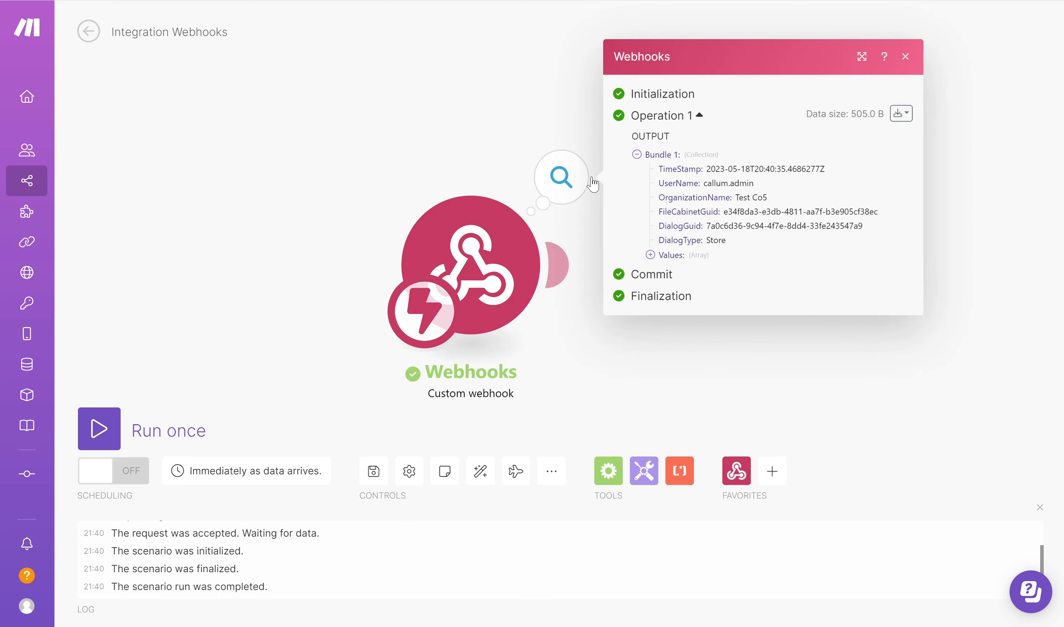
{"action": "triple_click", "coordinate": [711, 256]}
{"action": "left_click", "coordinate": [624, 238]}
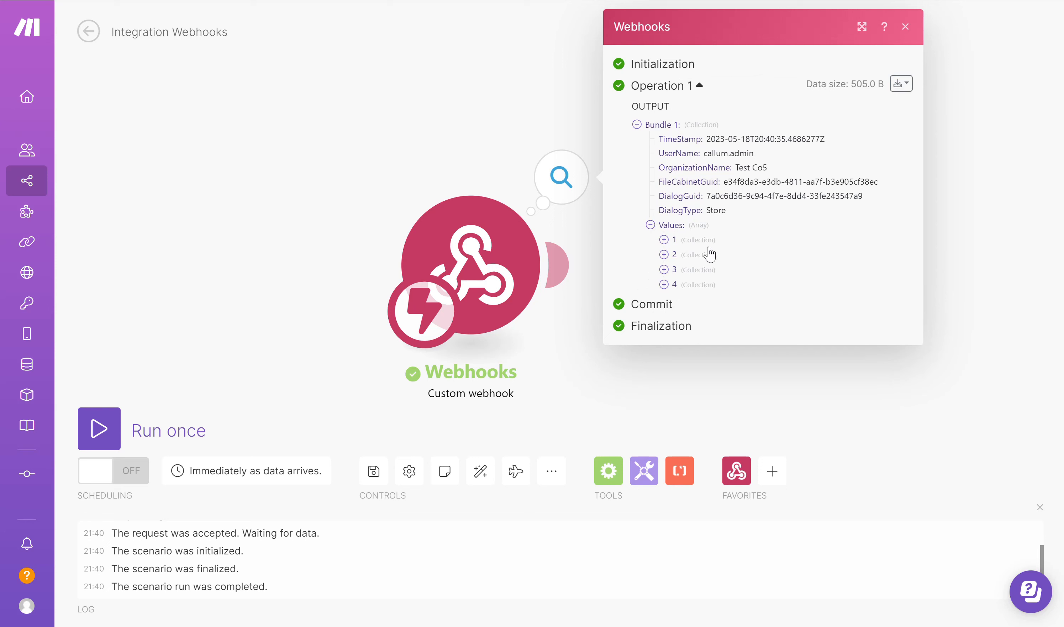
Expand value items 1–4 to show DOCUMENT_NUMBER, NET, VAT and GROSS, then close the output
{"action": "left_click", "coordinate": [664, 240]}
{"action": "left_click", "coordinate": [664, 295]}
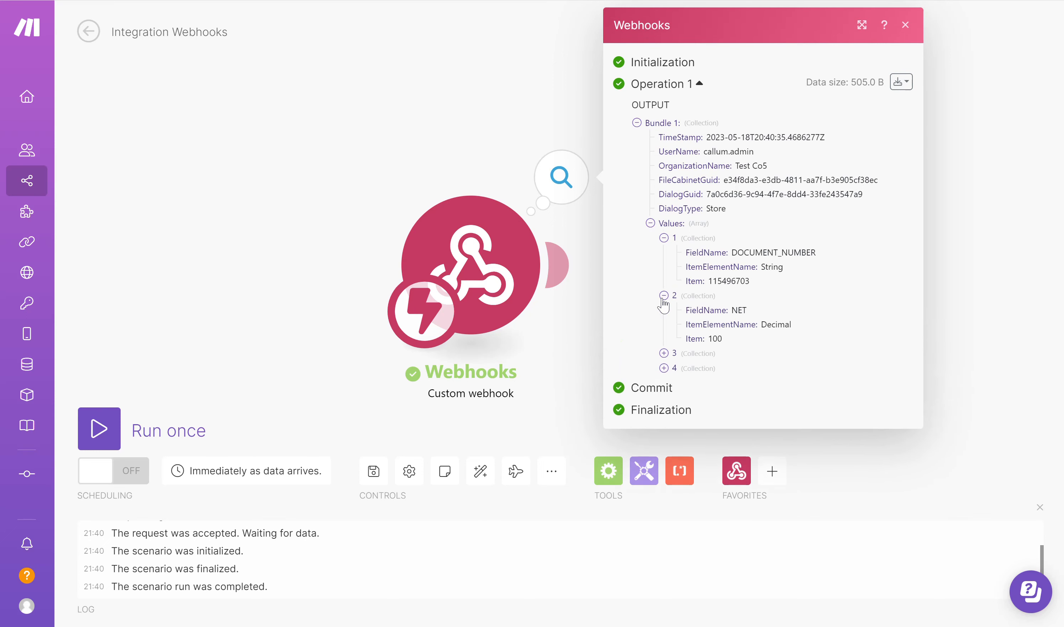
{"action": "left_click", "coordinate": [665, 353]}
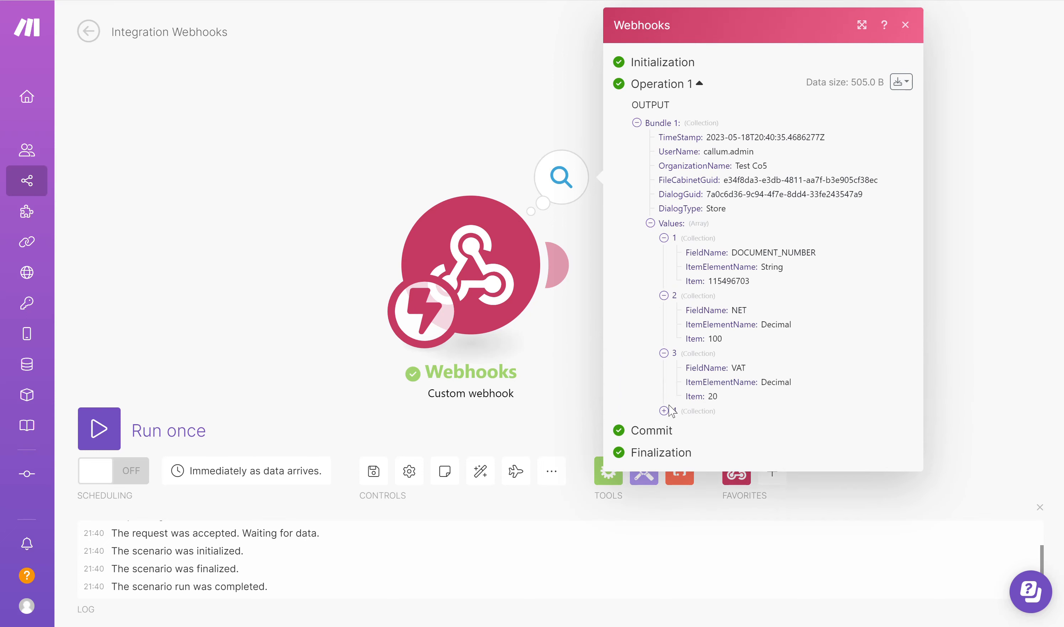
{"action": "left_click", "coordinate": [667, 412]}
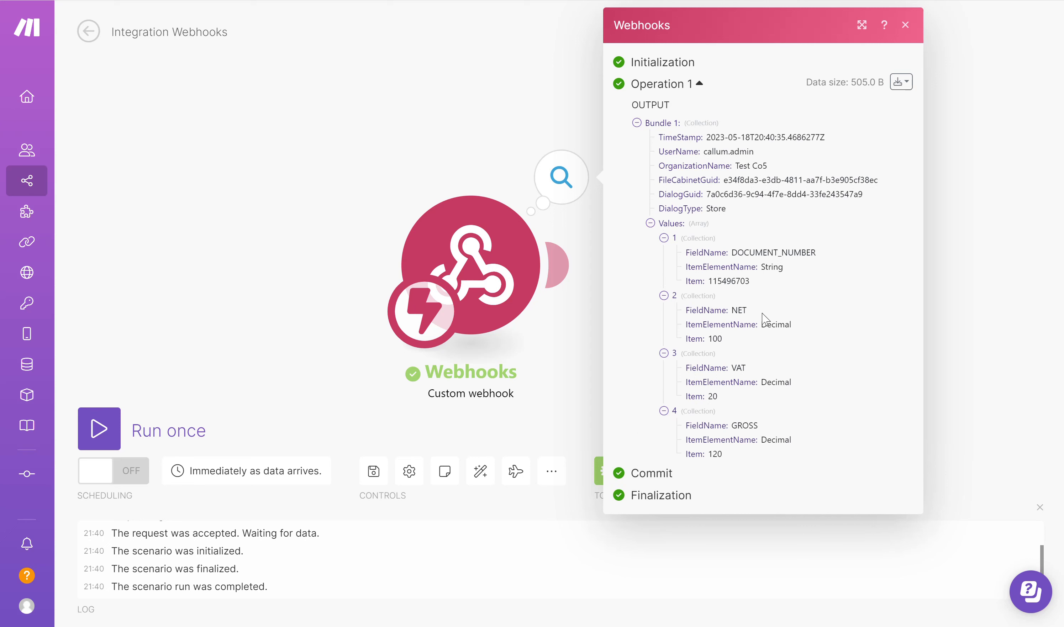
{"action": "left_click_drag", "start_coordinate": [749, 311], "coordinate": [683, 317]}
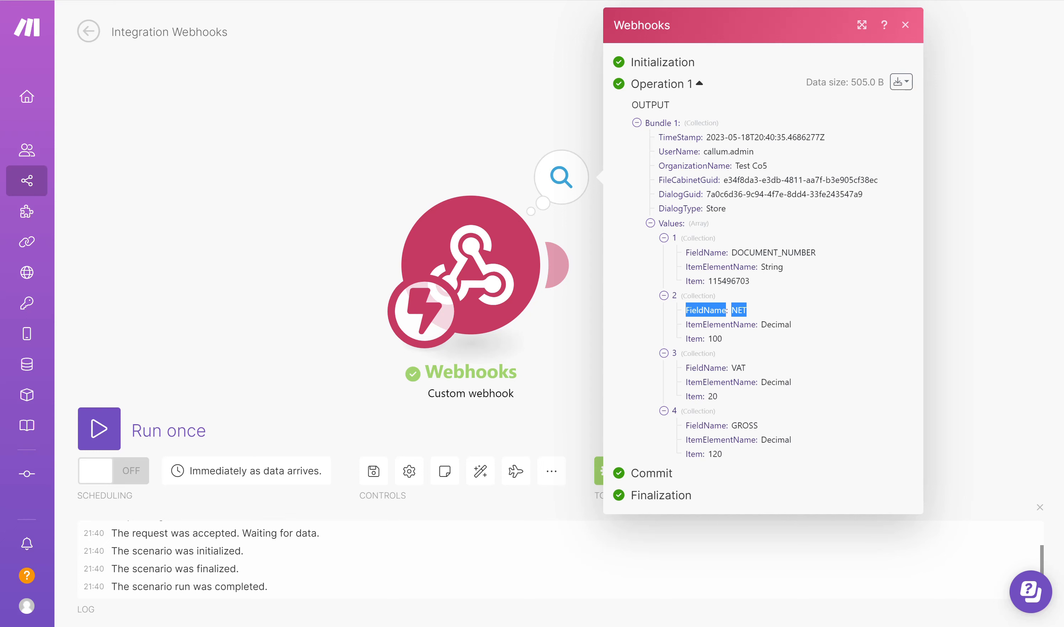
{"action": "left_click", "coordinate": [294, 119]}
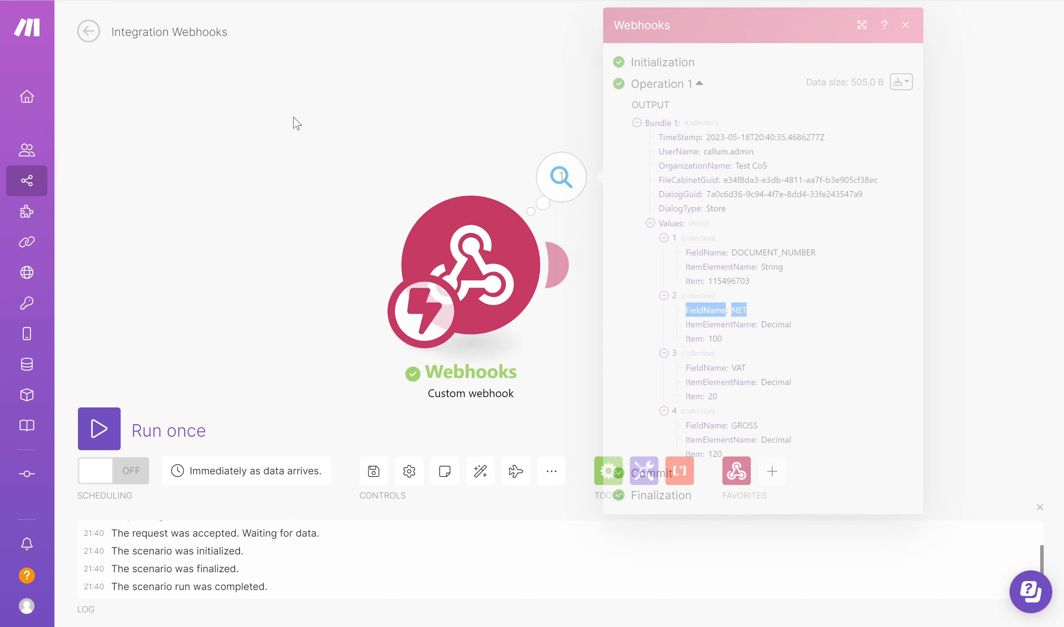
{"action": "left_click_drag", "start_coordinate": [483, 255], "coordinate": [230, 235]}
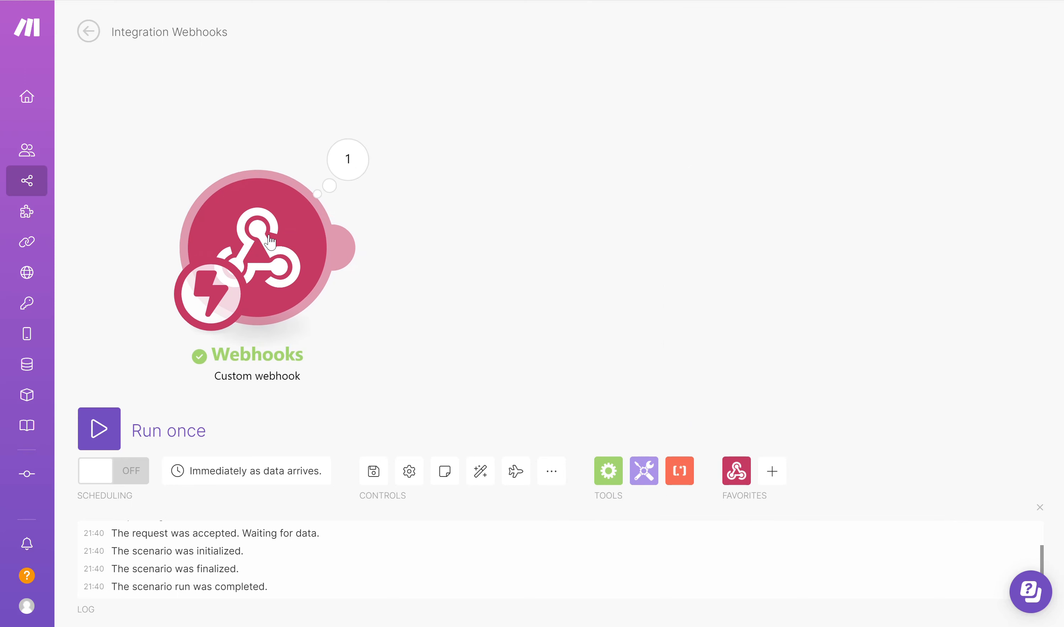
Attach a Tools 'Set multiple variables' module after the DW Val Service webhook and open its settings
{"action": "left_click", "coordinate": [350, 248]}
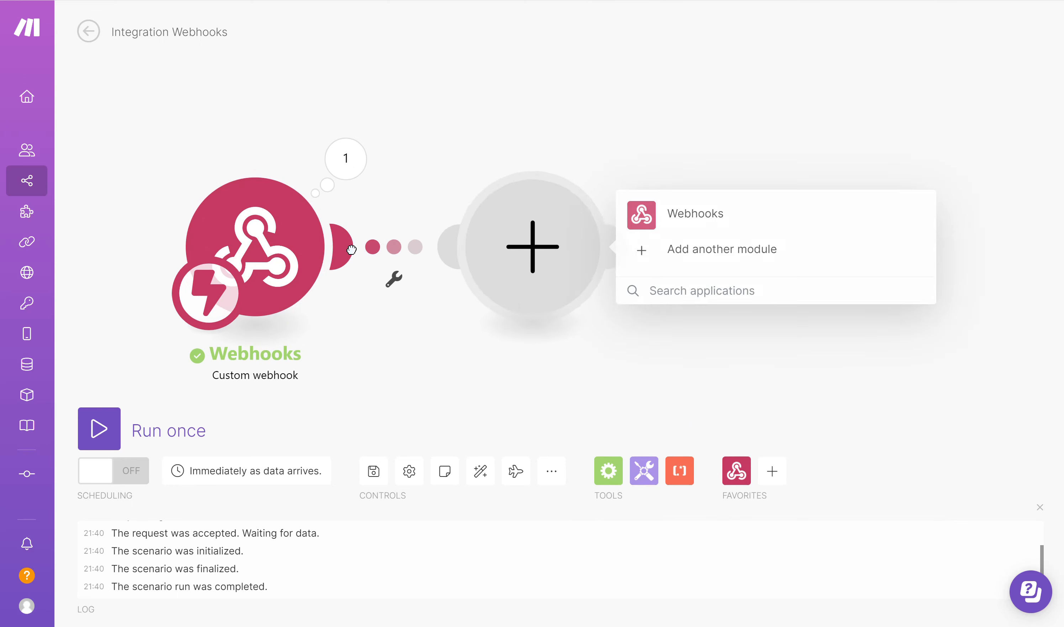
{"action": "left_click", "coordinate": [643, 471]}
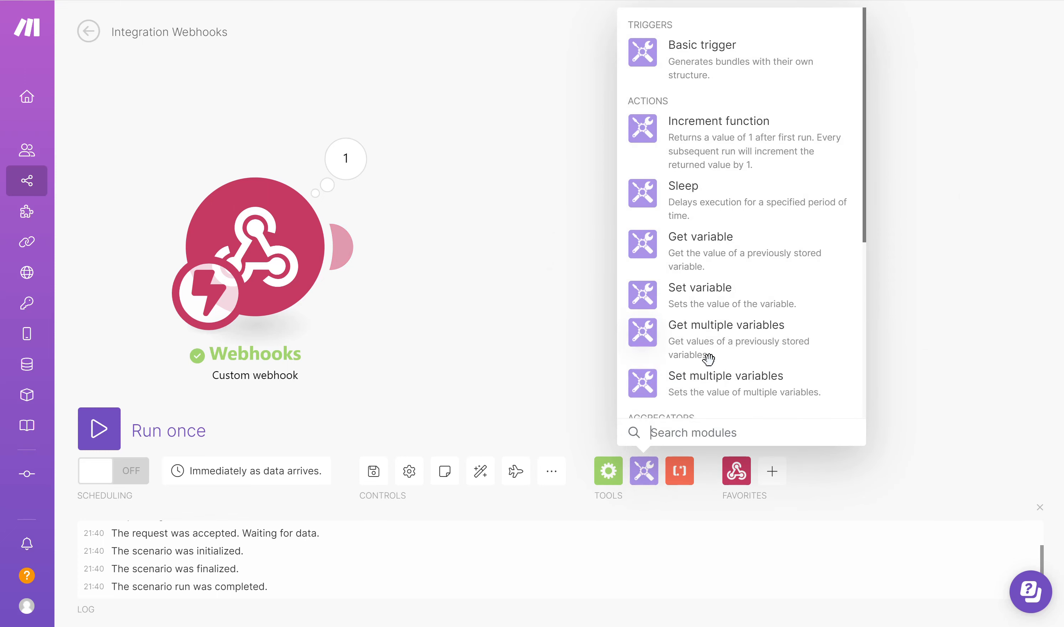
{"action": "left_click", "coordinate": [733, 389]}
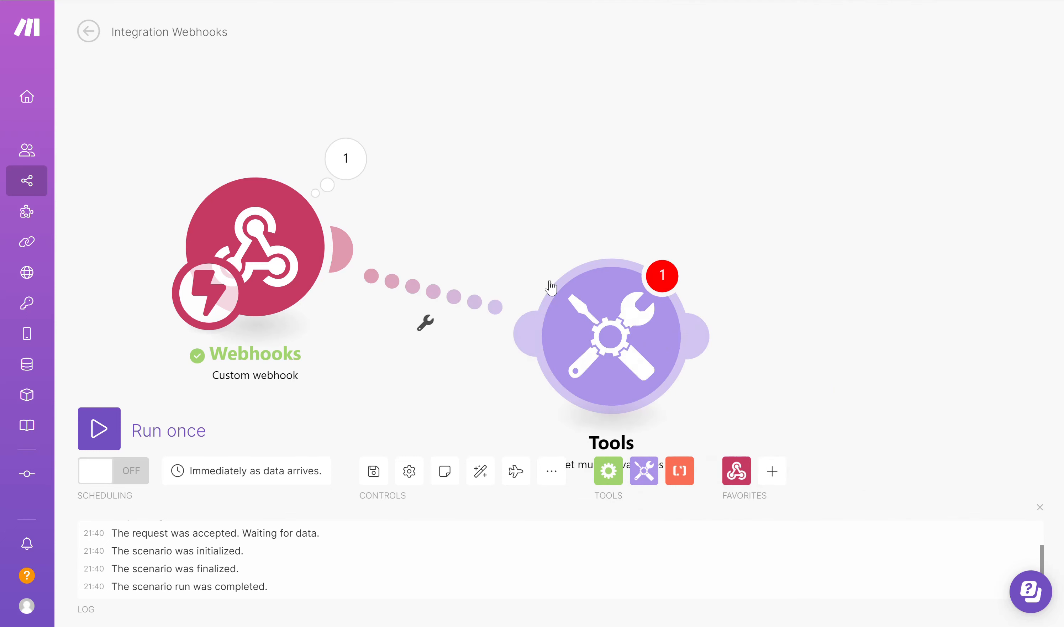
{"action": "left_click", "coordinate": [644, 472]}
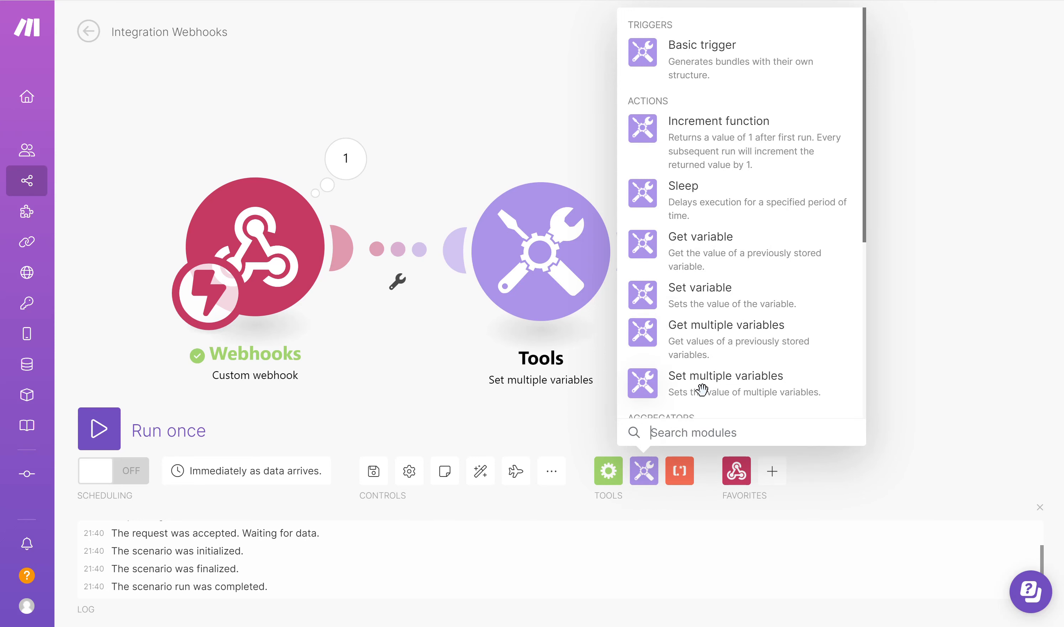
{"action": "left_click", "coordinate": [944, 428]}
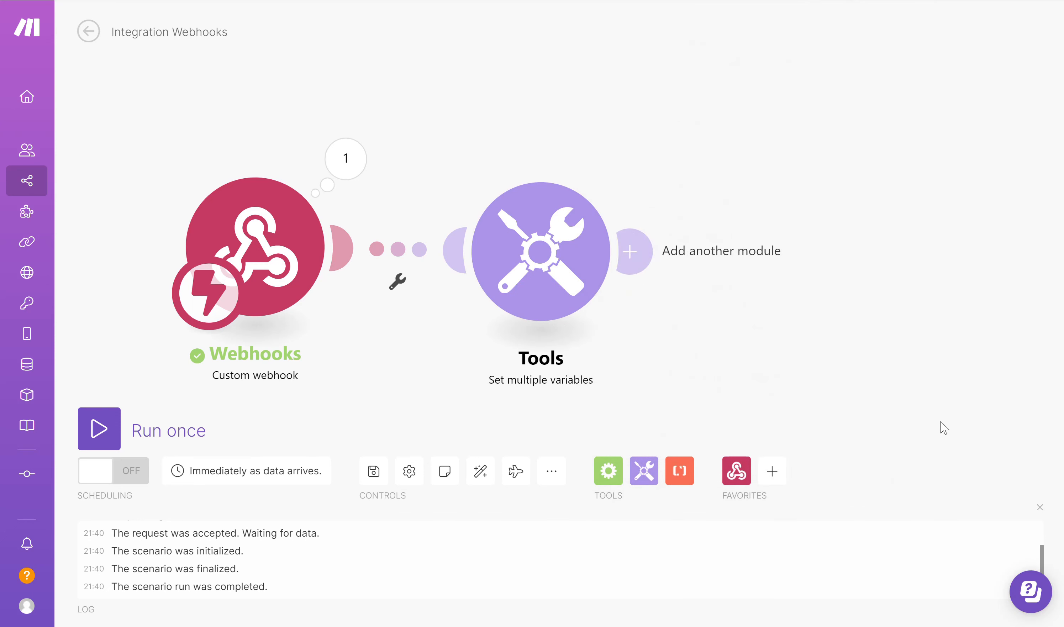
{"action": "left_click", "coordinate": [546, 258]}
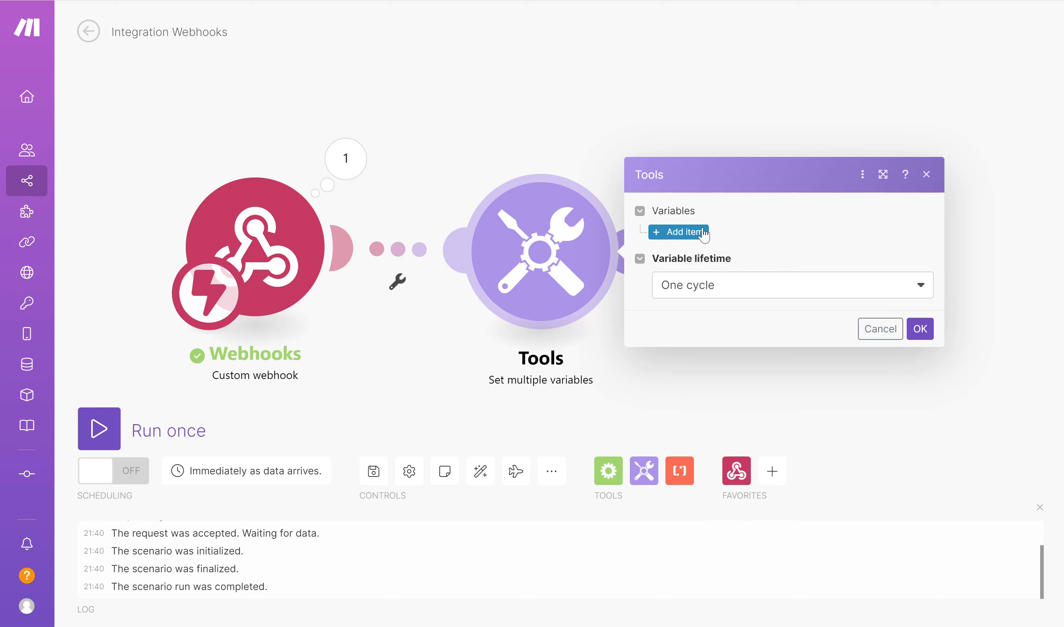
Add three variable items to the Set multiple variables module
{"action": "left_click", "coordinate": [680, 236]}
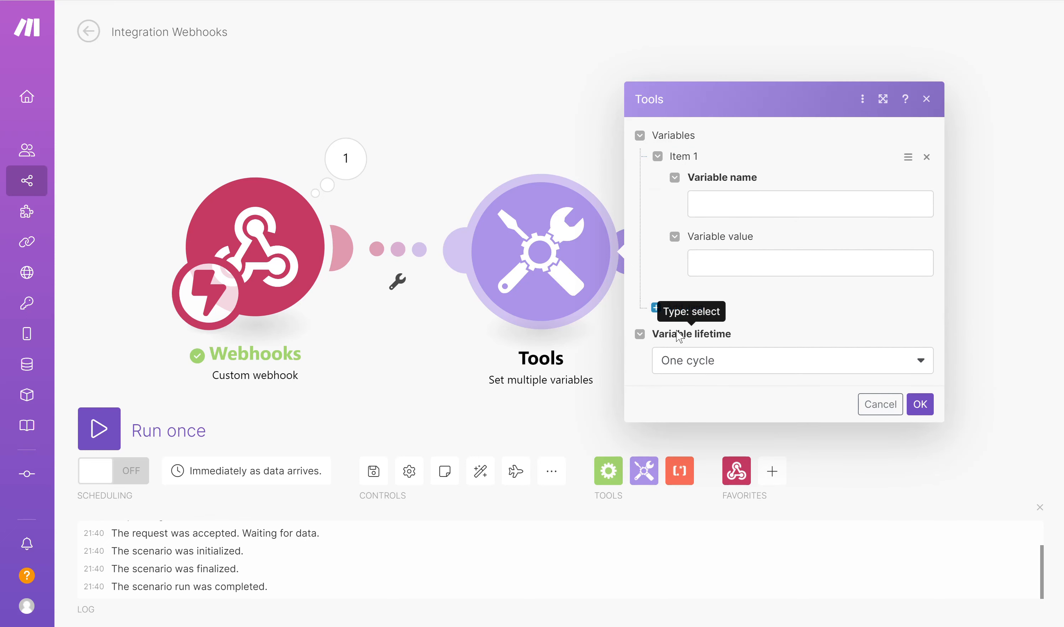
{"action": "left_click", "coordinate": [681, 309]}
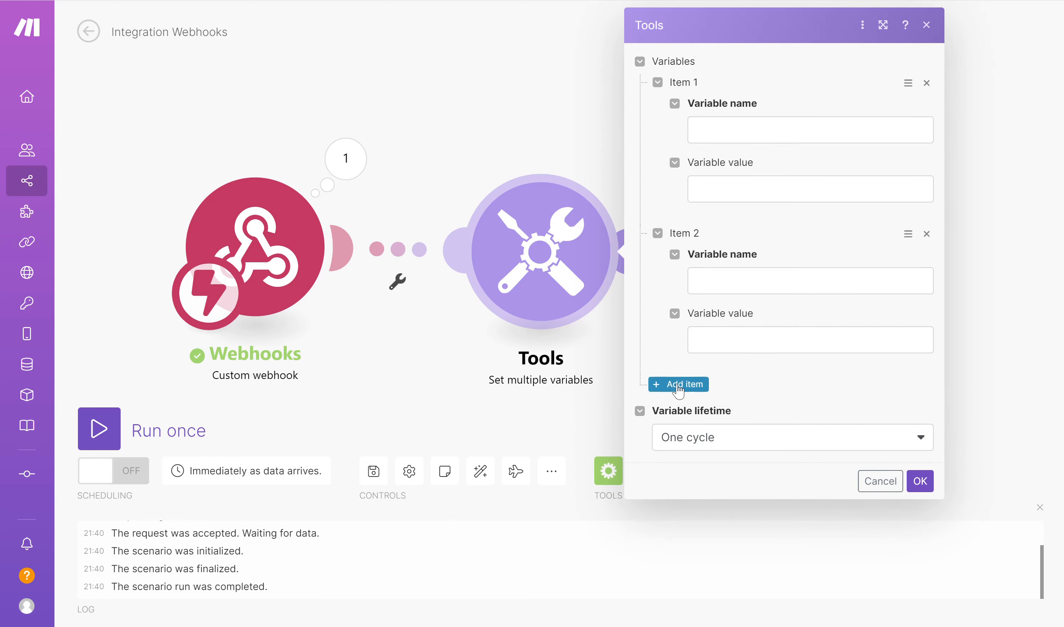
{"action": "left_click", "coordinate": [682, 384]}
Name the three variables Net, Tax and Gross
{"action": "left_click", "coordinate": [760, 122]}
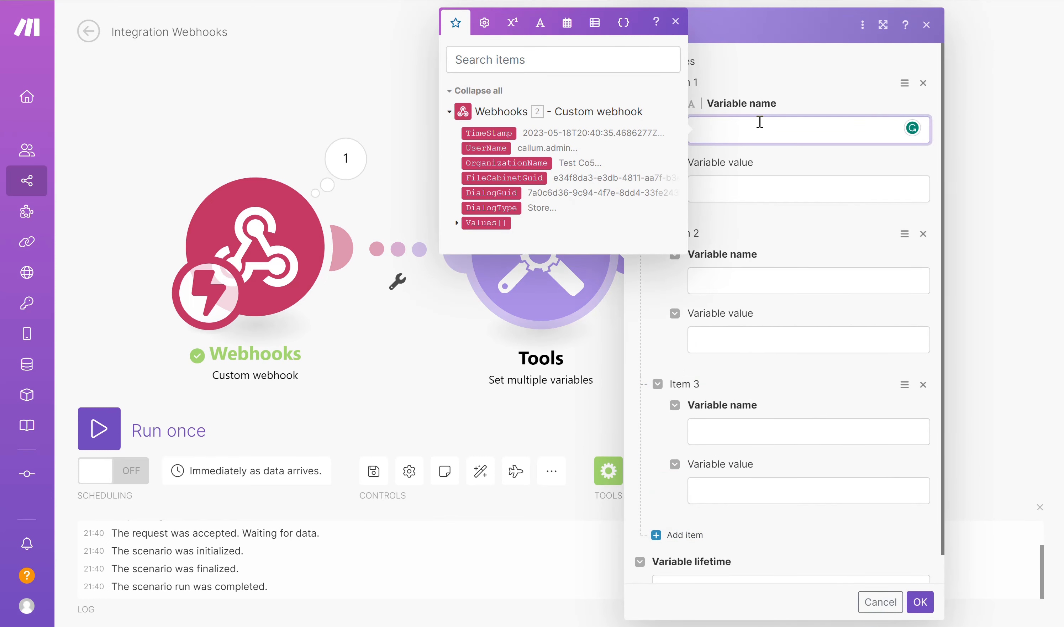
{"action": "type", "text": "Net"}
{"action": "left_click", "coordinate": [741, 279]}
{"action": "type", "text": "Tax"}
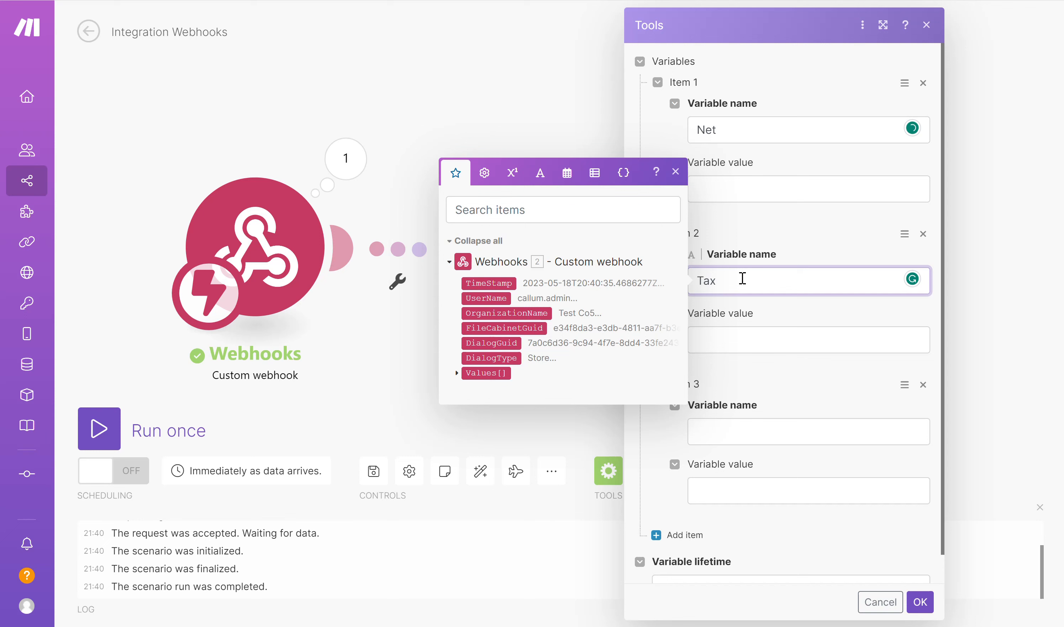
{"action": "left_click", "coordinate": [749, 432]}
{"action": "type", "text": "Gross"}
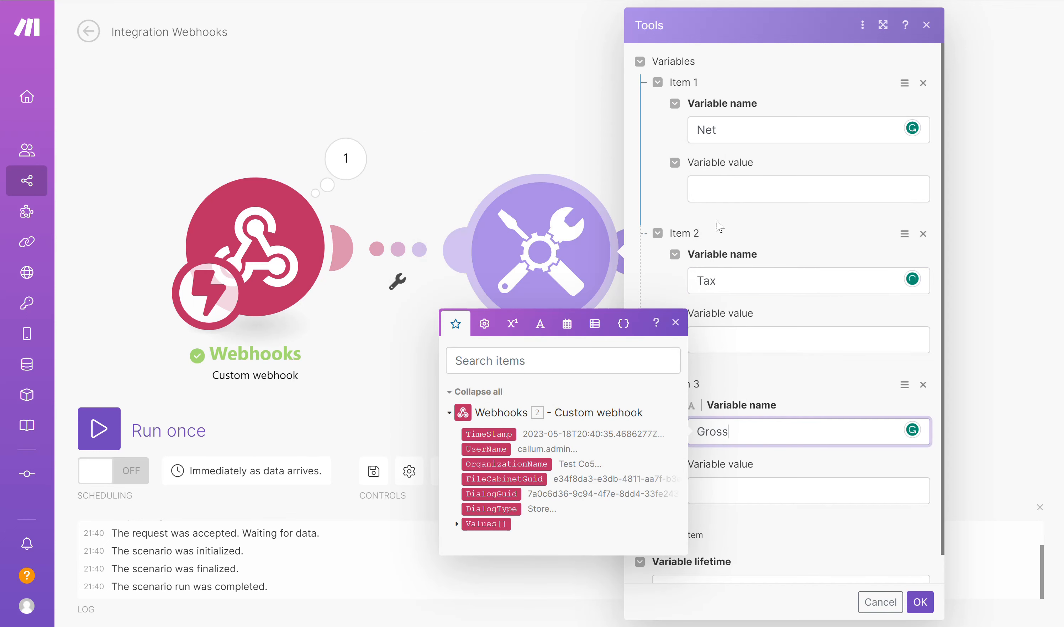
{"action": "left_click", "coordinate": [720, 196]}
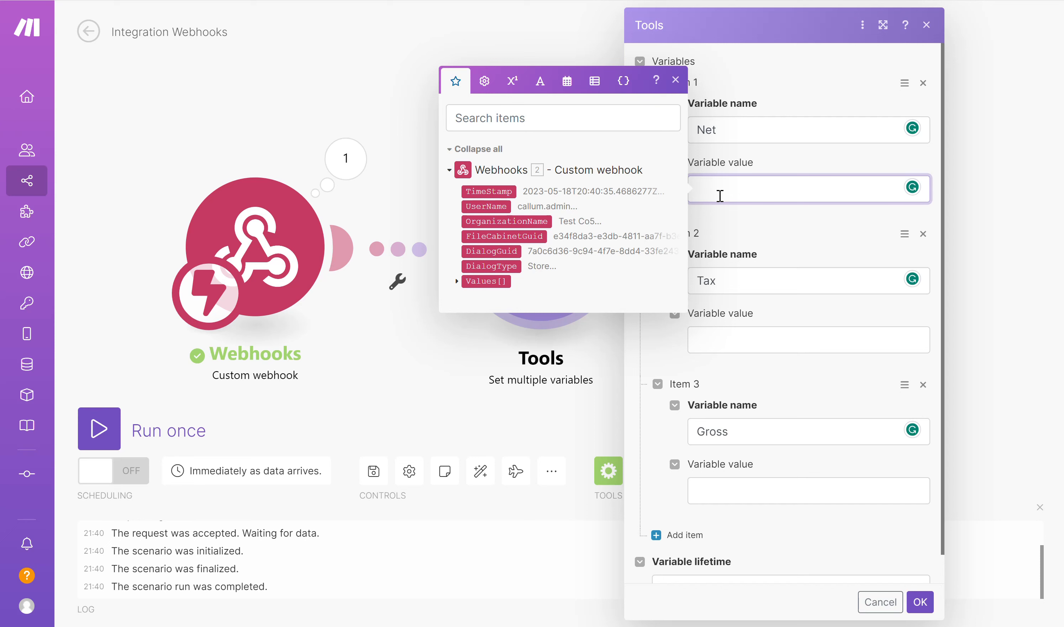
Enter get(map(Values[]; Item; FieldName; NET); 1) as the Net variable's value
{"action": "type", "text": "get("}
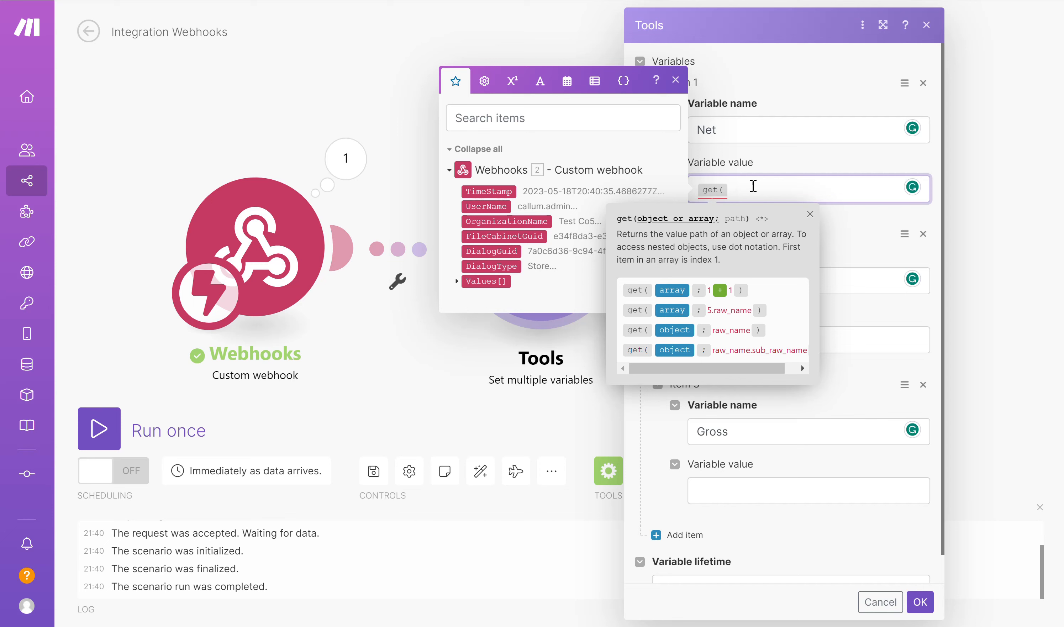
{"action": "type", "text": "map("}
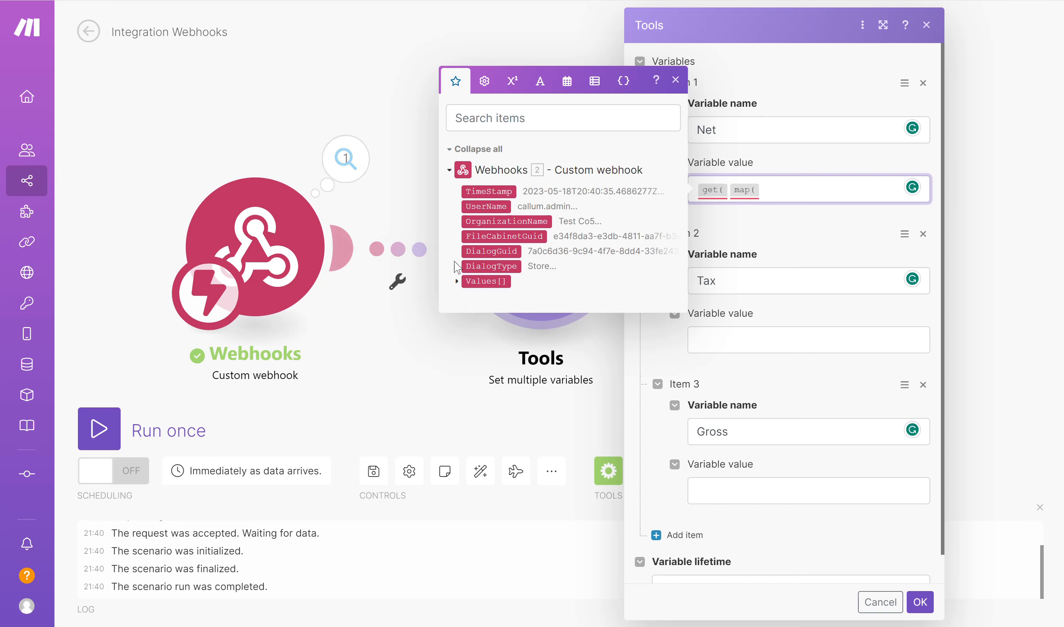
{"action": "left_click", "coordinate": [489, 281]}
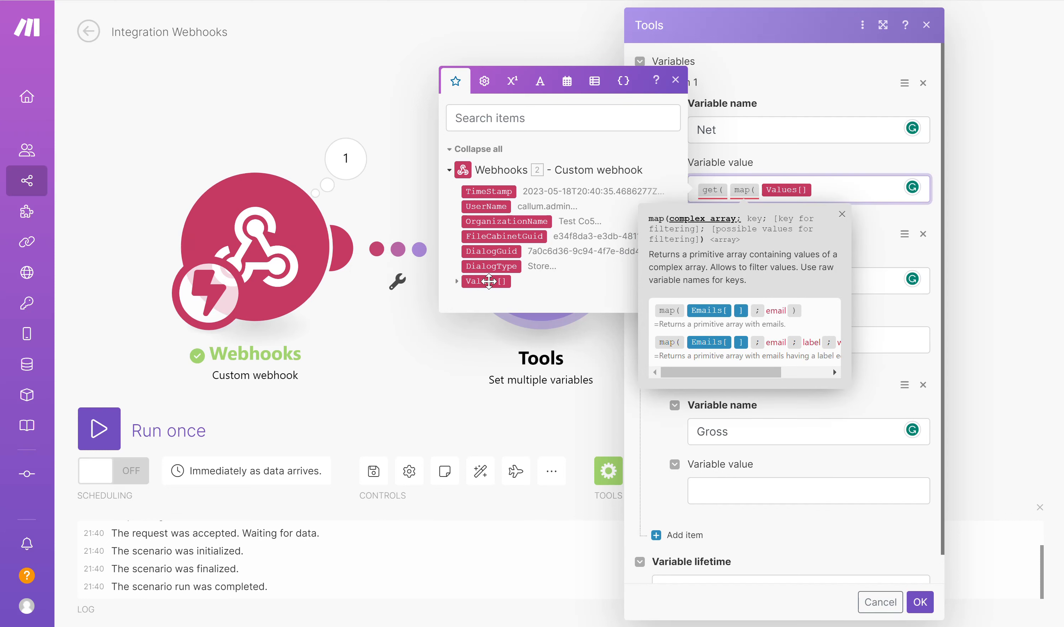
{"action": "type", "text": ";"}
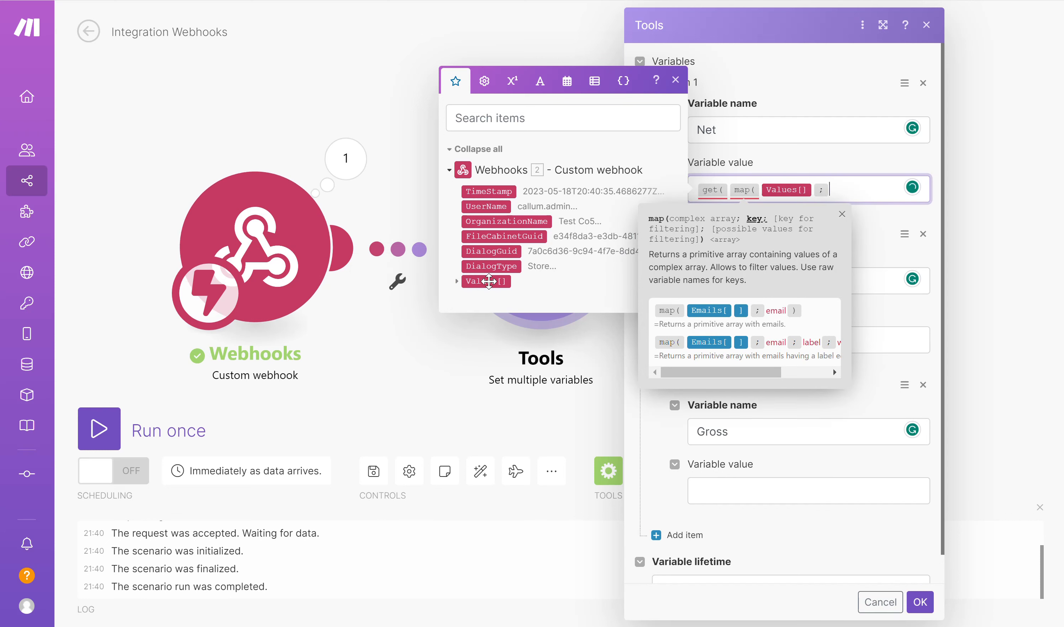
{"action": "type", "text": "Item"}
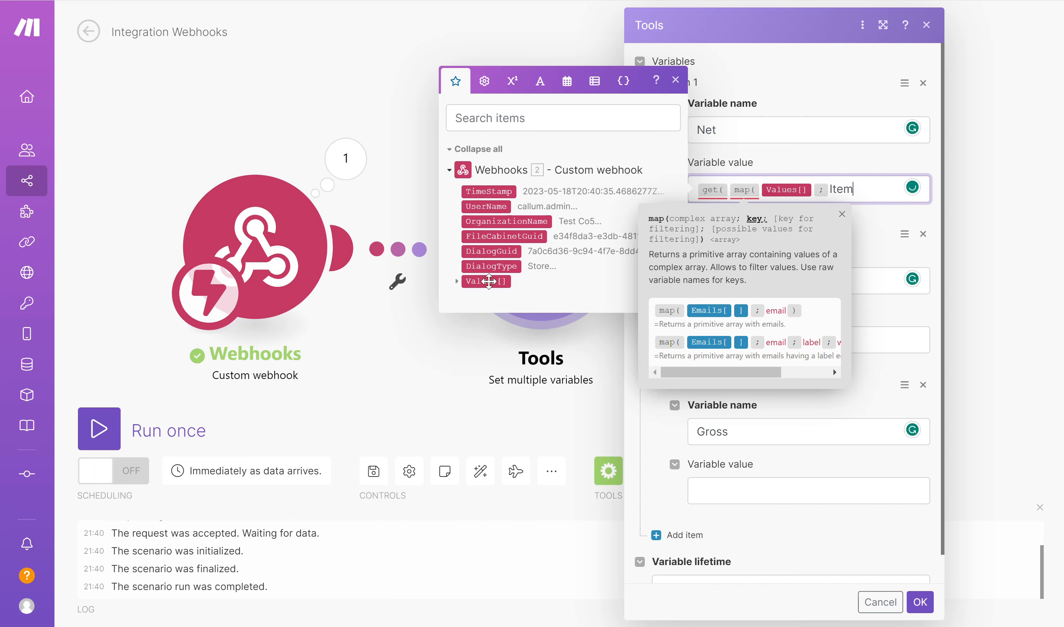
{"action": "type", "text": ";FieldNam"}
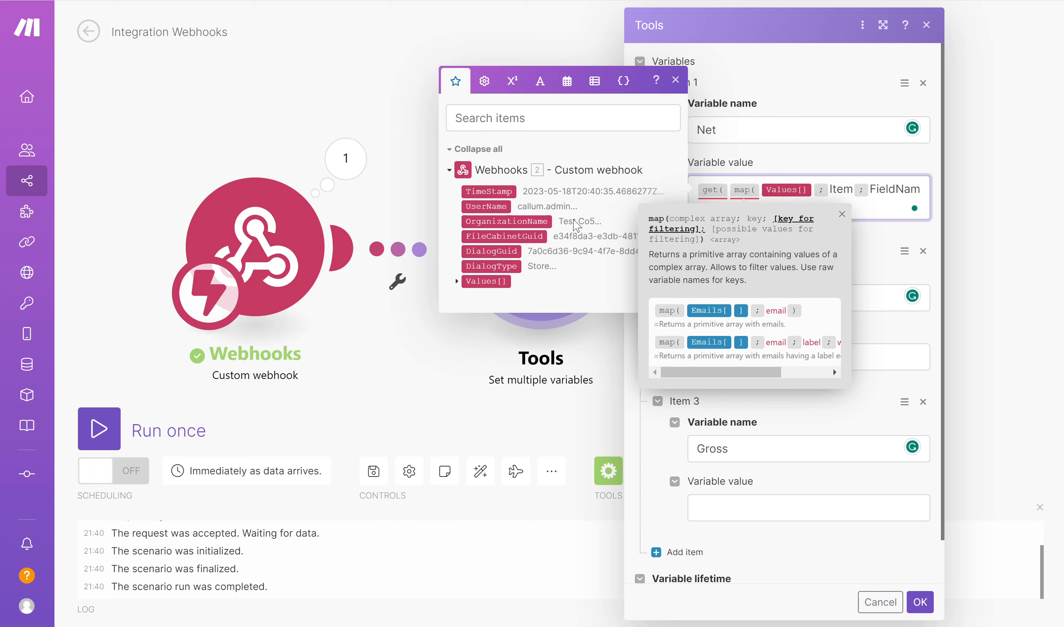
{"action": "type", "text": "e;"}
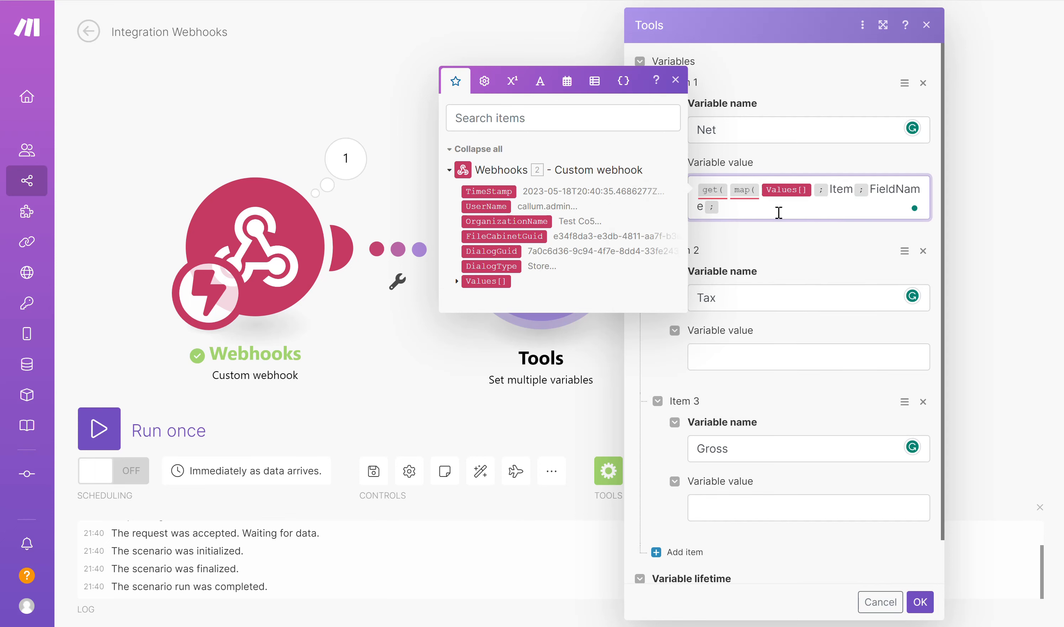
{"action": "type", "text": "NET"}
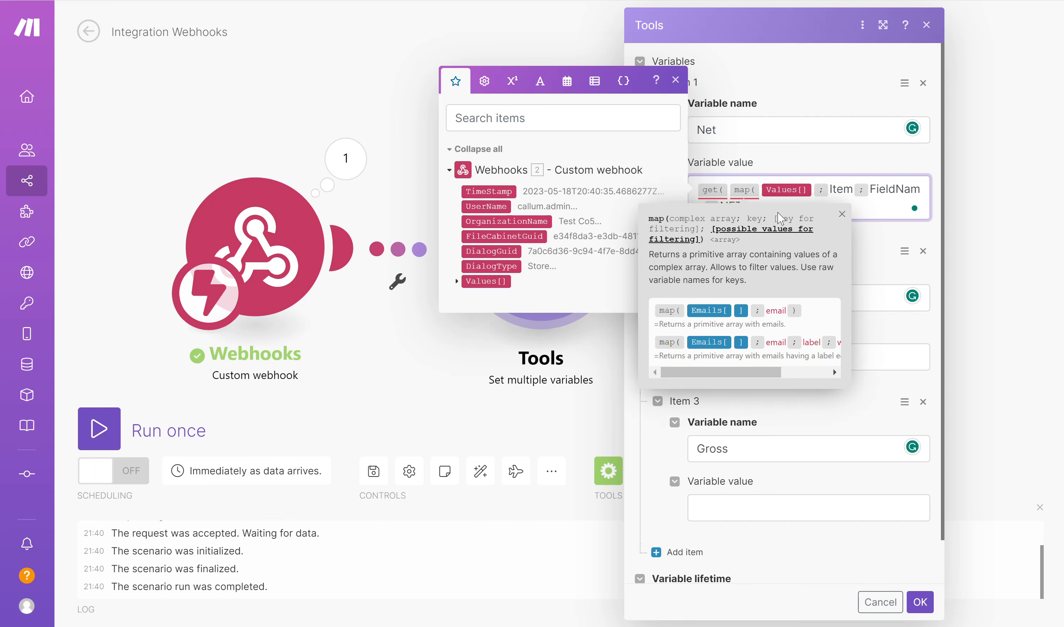
{"action": "left_click", "coordinate": [842, 214]}
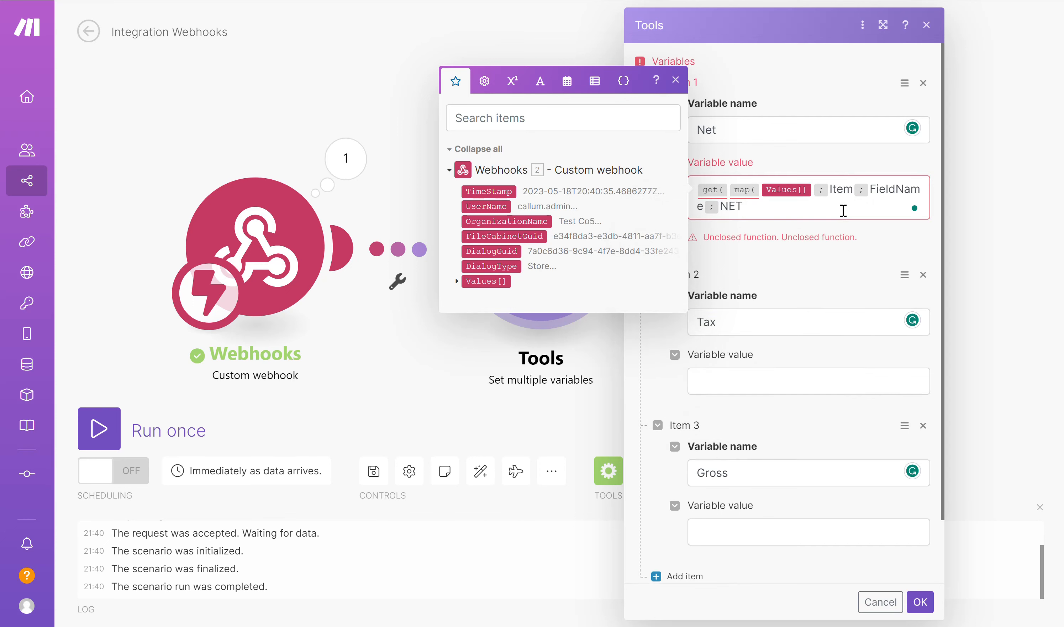
{"action": "left_click", "coordinate": [776, 209]}
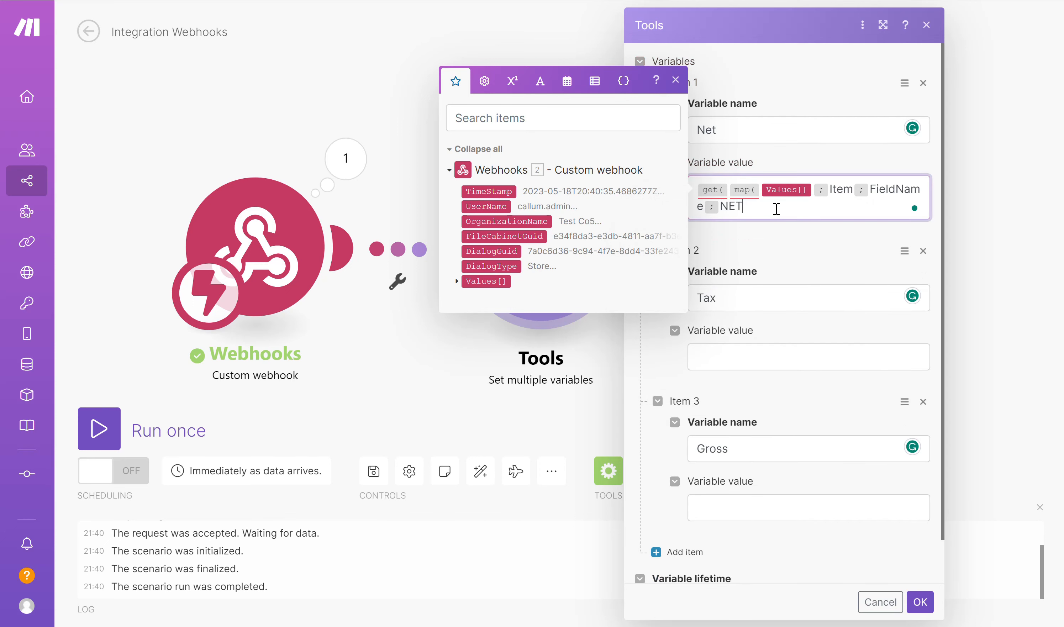
{"action": "type", "text": ");1)"}
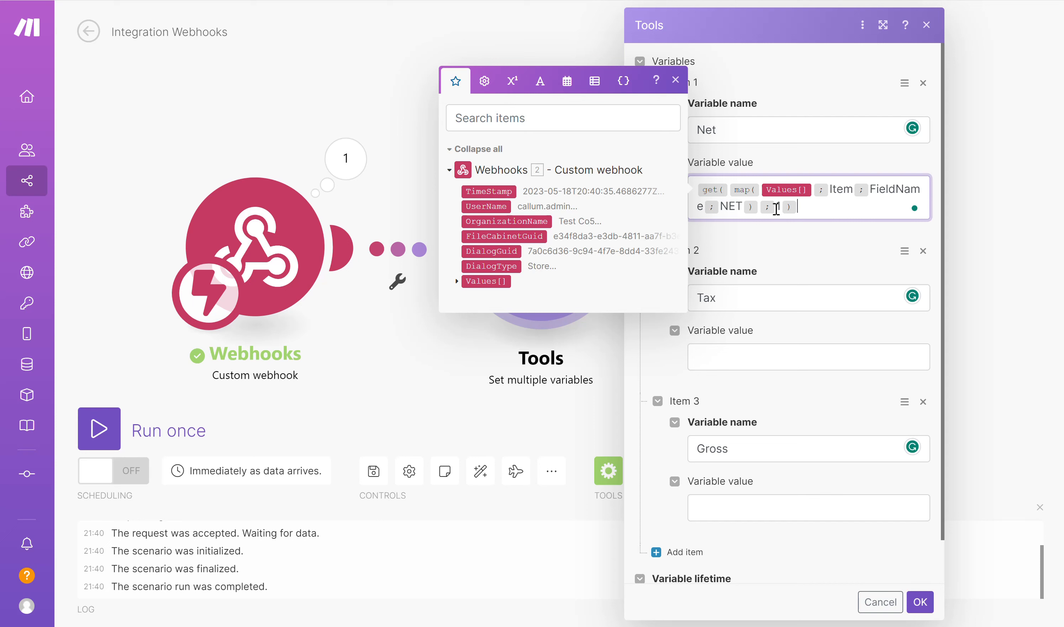
Enter get(map(Values[]; Item; FieldName; VAT); 1) as the Tax variable's value
{"action": "left_click", "coordinate": [731, 362]}
{"action": "type", "text": "get"}
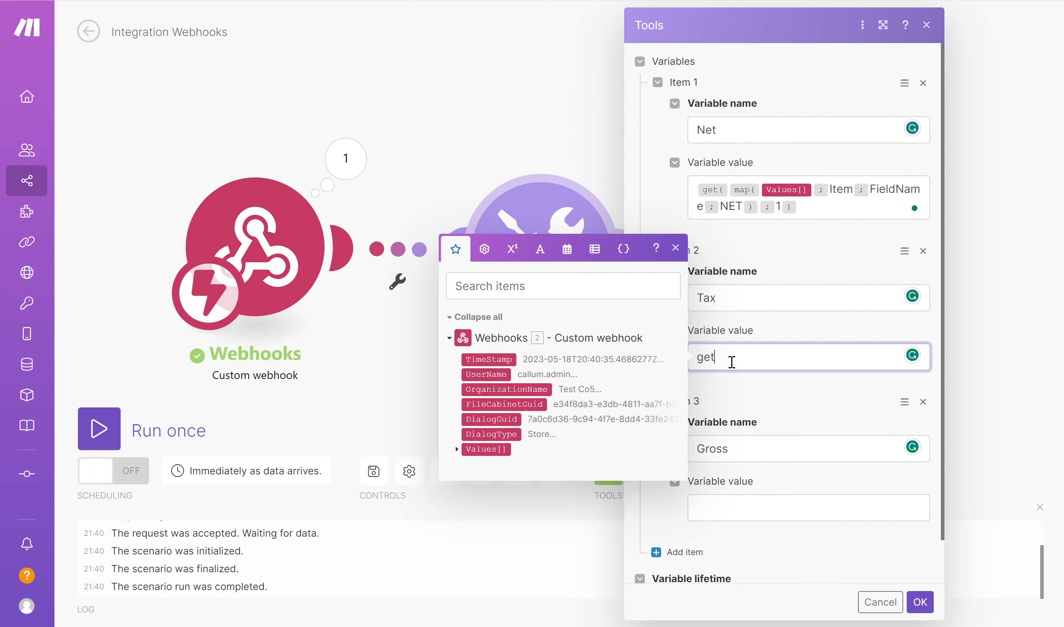
{"action": "type", "text": "( map"}
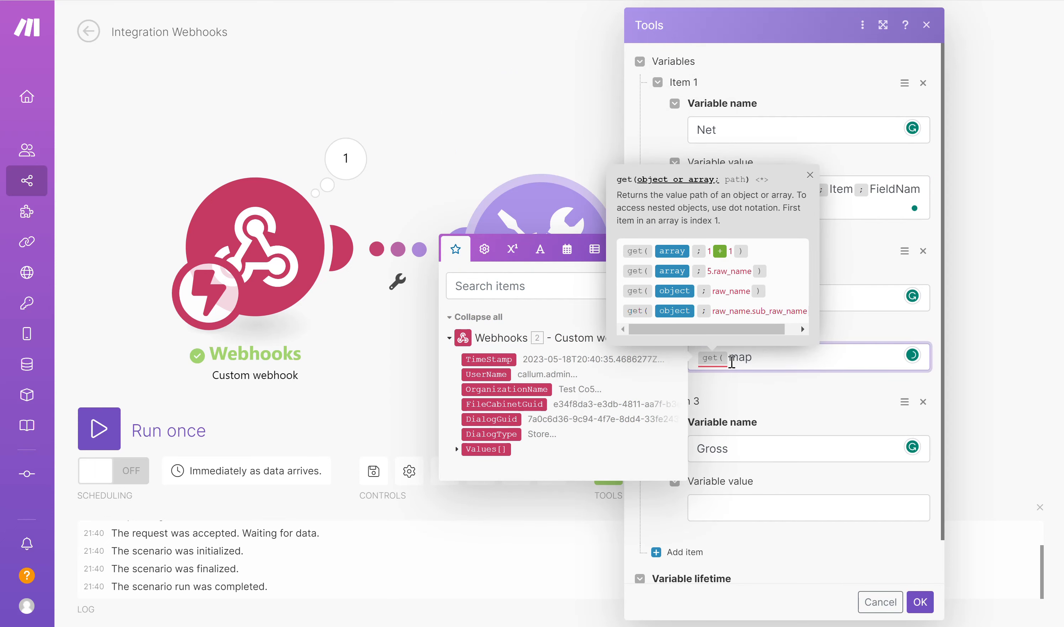
{"action": "type", "text": "("}
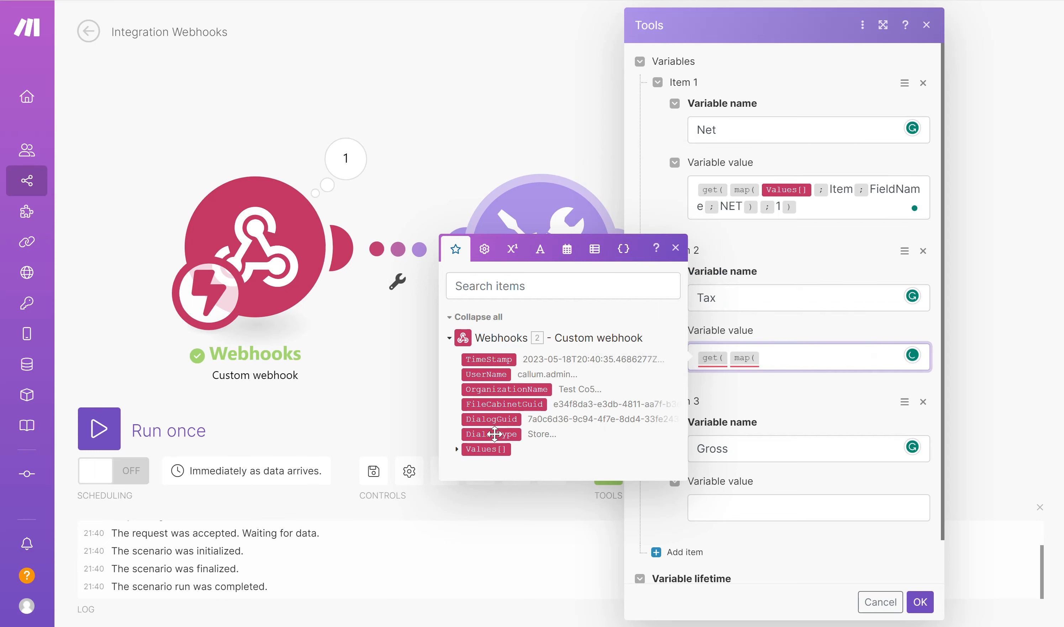
{"action": "left_click", "coordinate": [485, 450]}
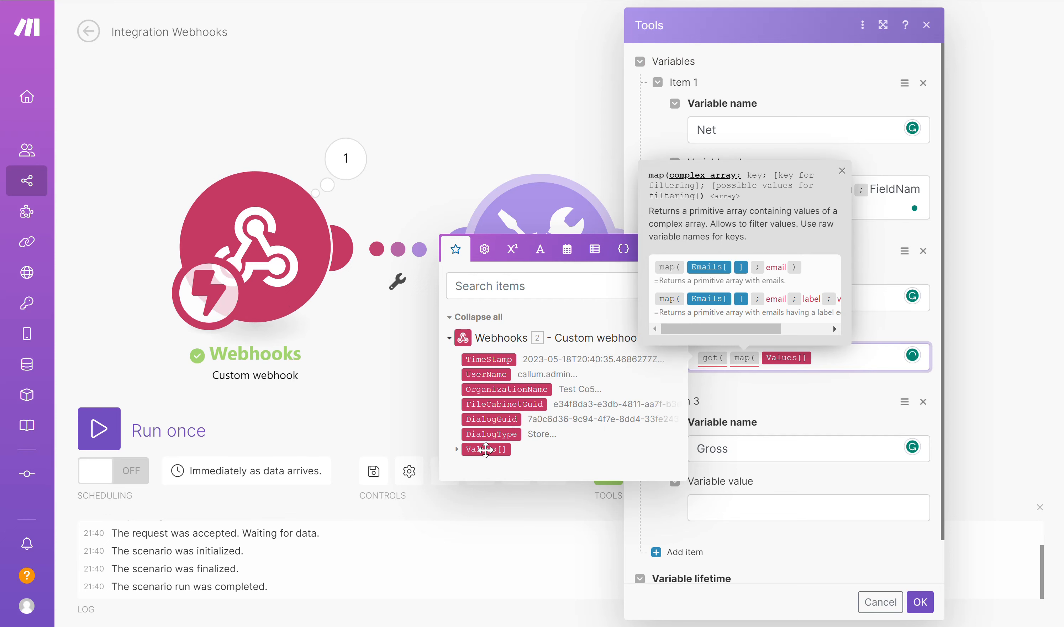
{"action": "type", "text": ";Item"}
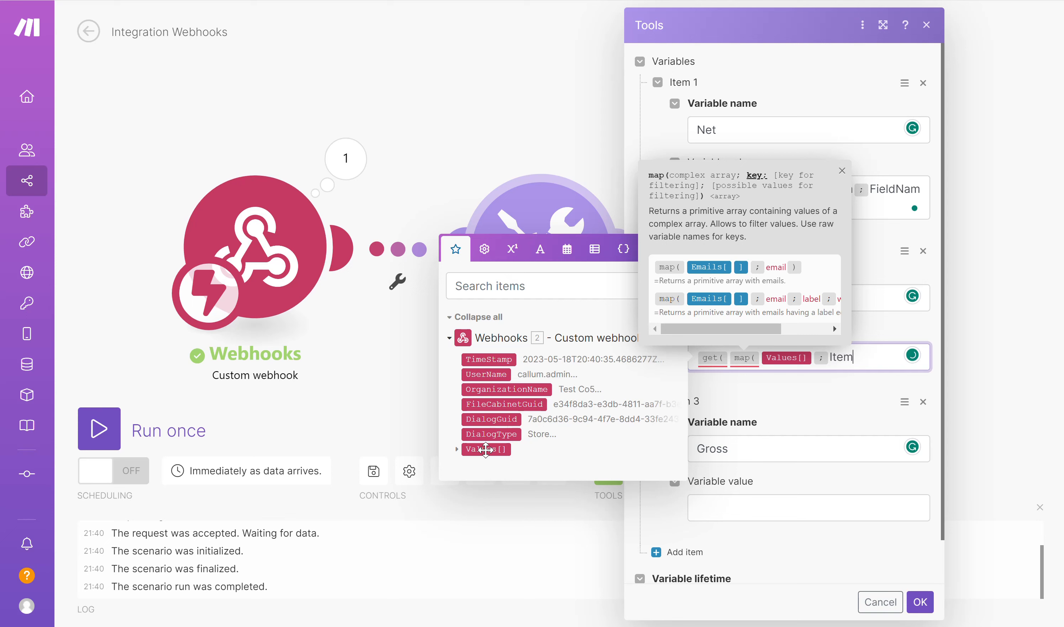
{"action": "type", "text": ";Field"}
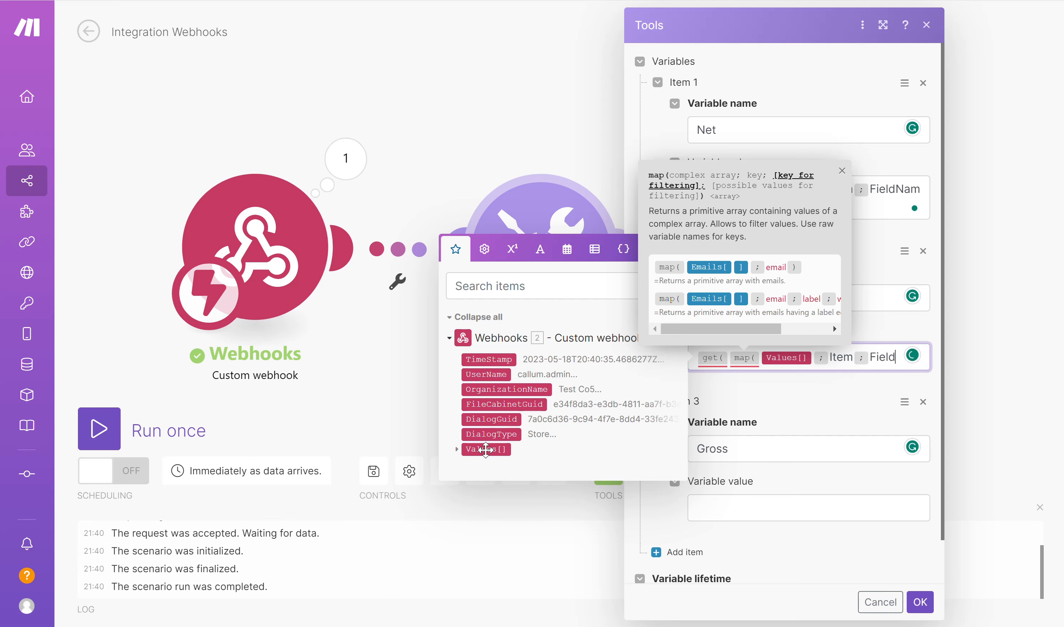
{"action": "type", "text": "Name"}
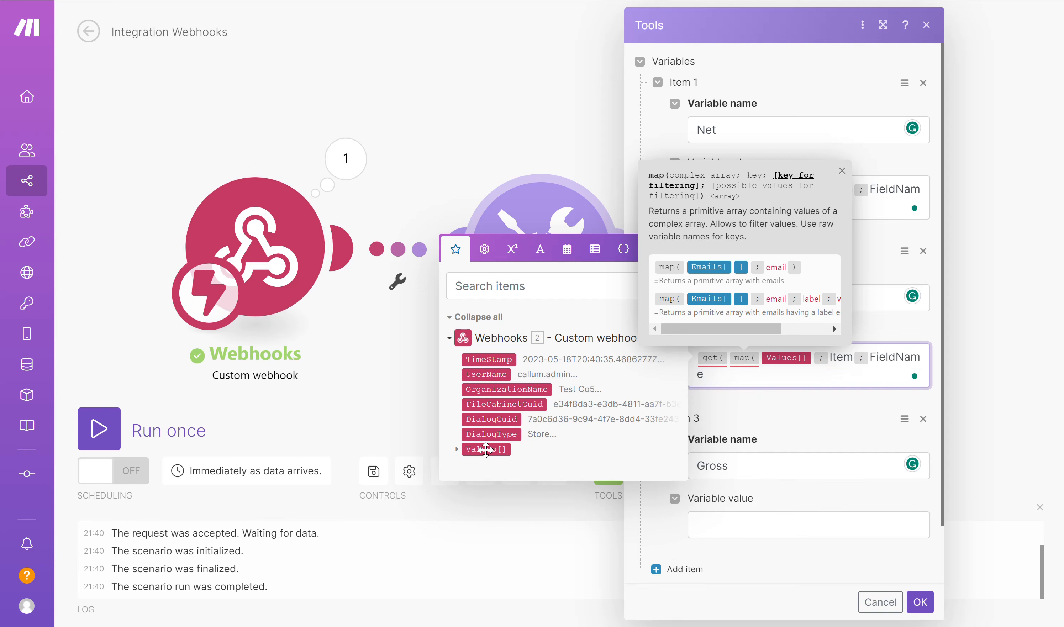
{"action": "type", "text": ";"}
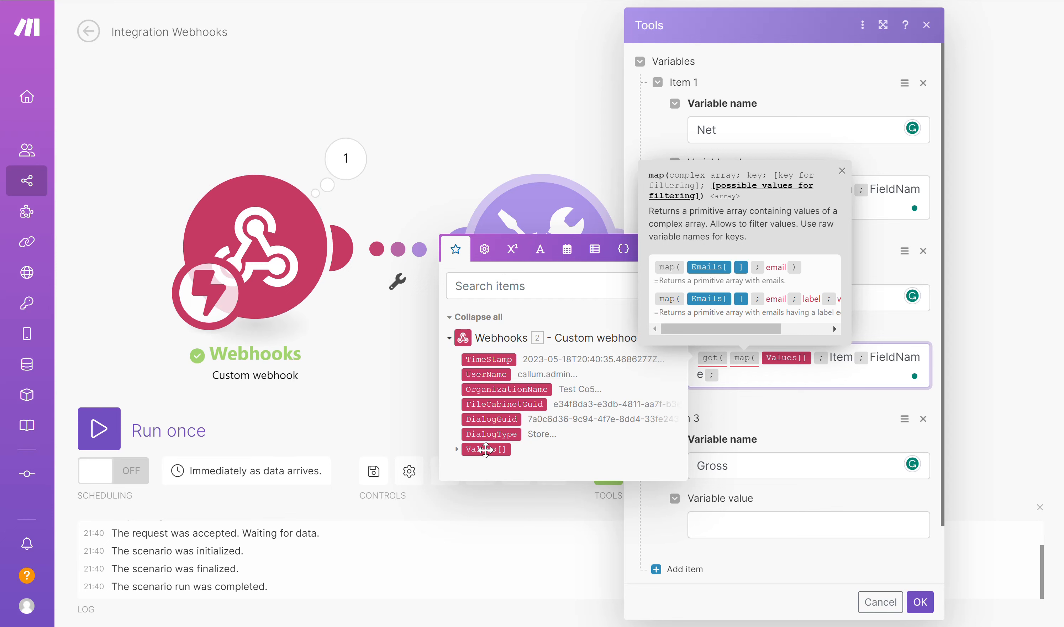
{"action": "type", "text": "VAT"}
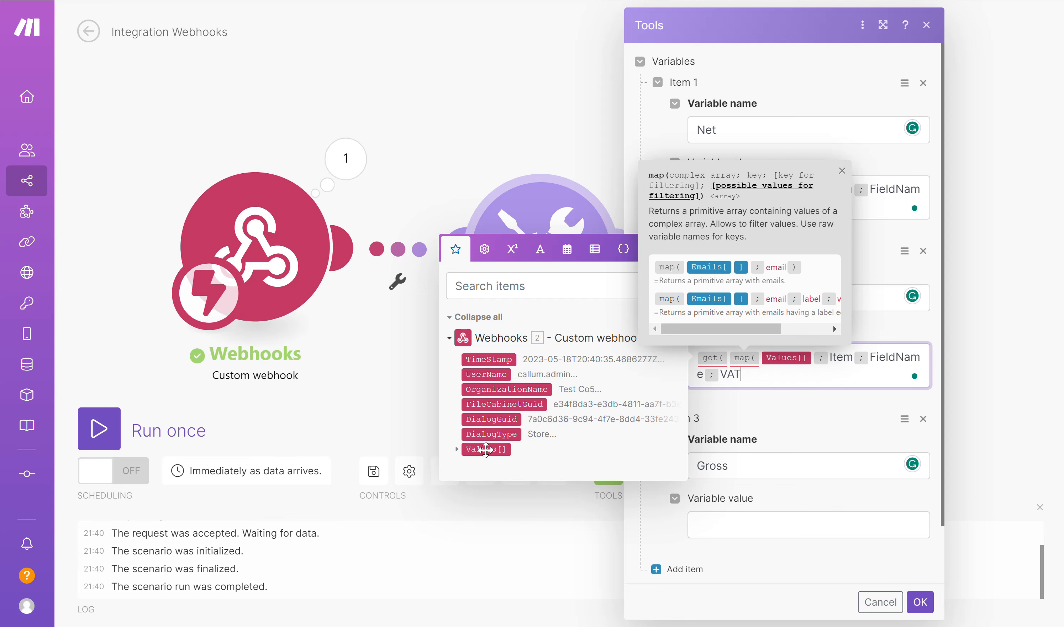
{"action": "type", "text": ");"}
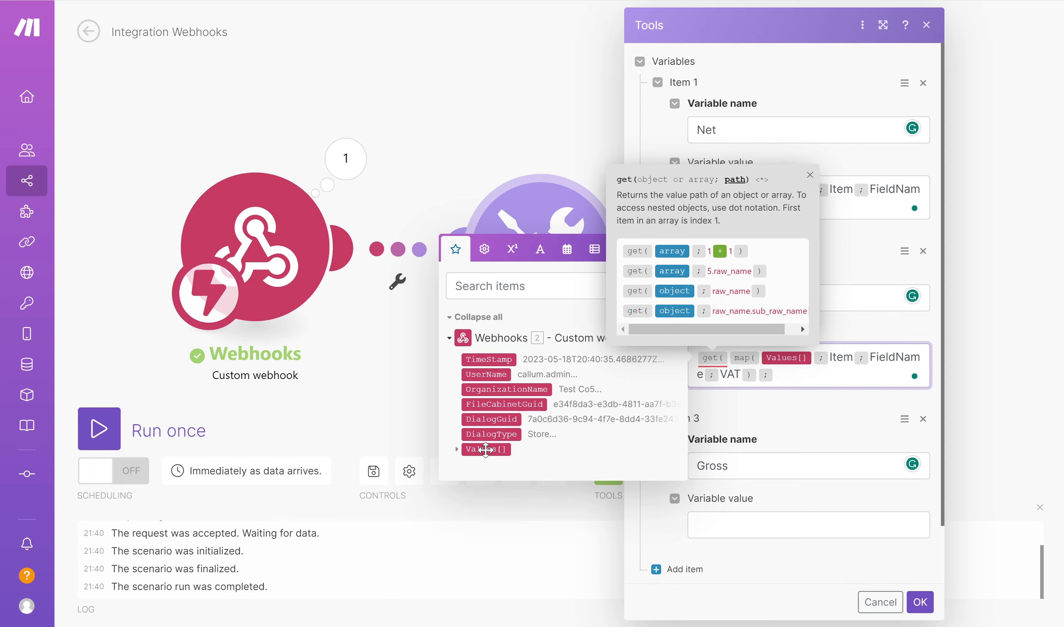
{"action": "type", "text": "1)"}
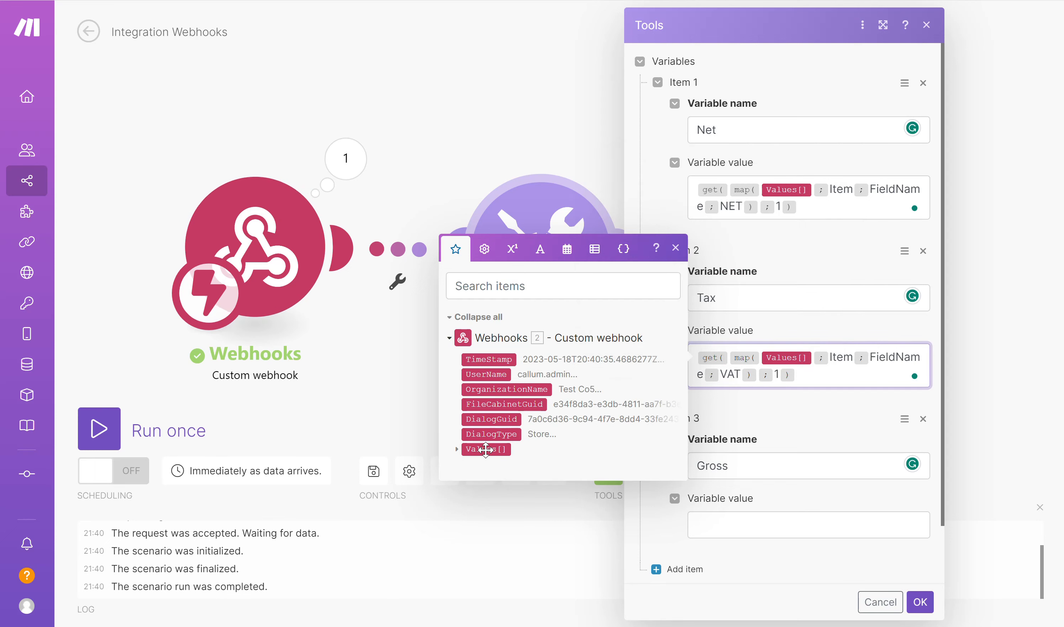
Enter get(map(Values[]; Item; FieldName; GROSS); 1) as the Gross variable's value
{"action": "left_click", "coordinate": [694, 531]}
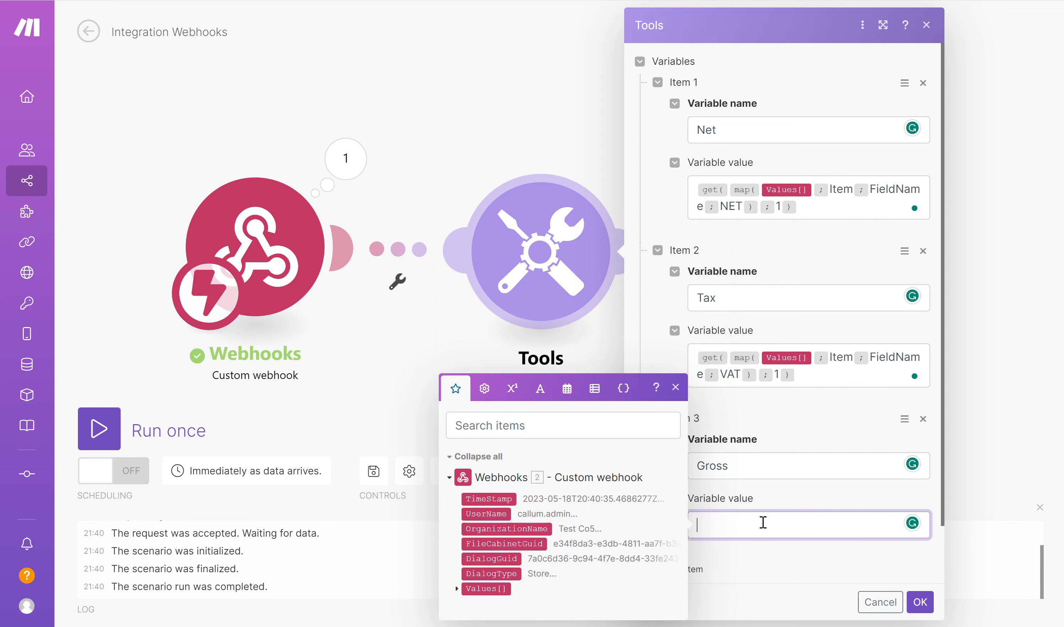
{"action": "type", "text": "get ( "}
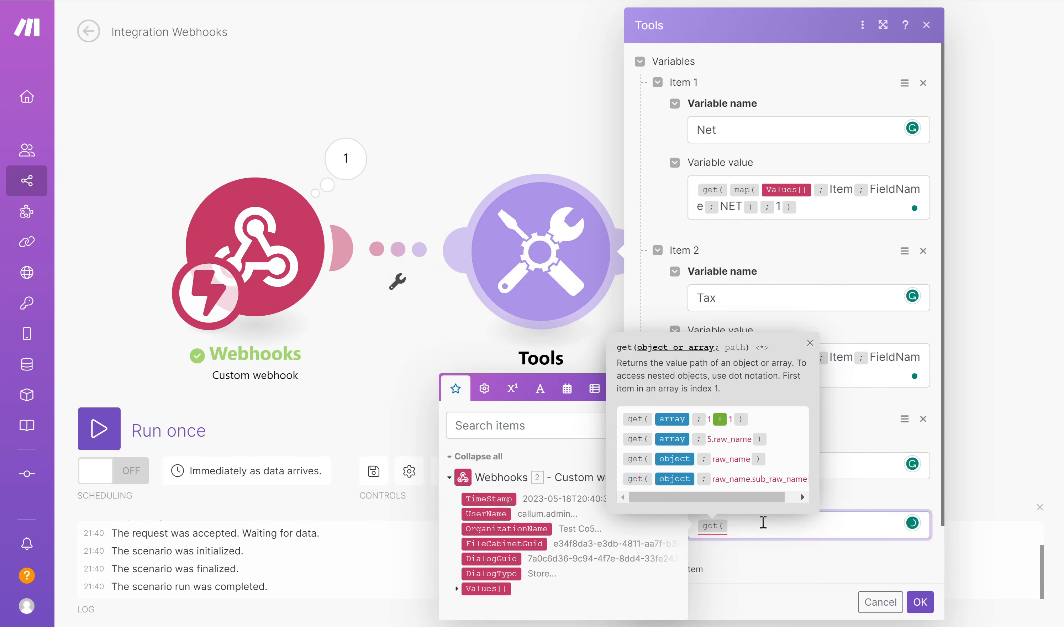
{"action": "type", "text": "map ("}
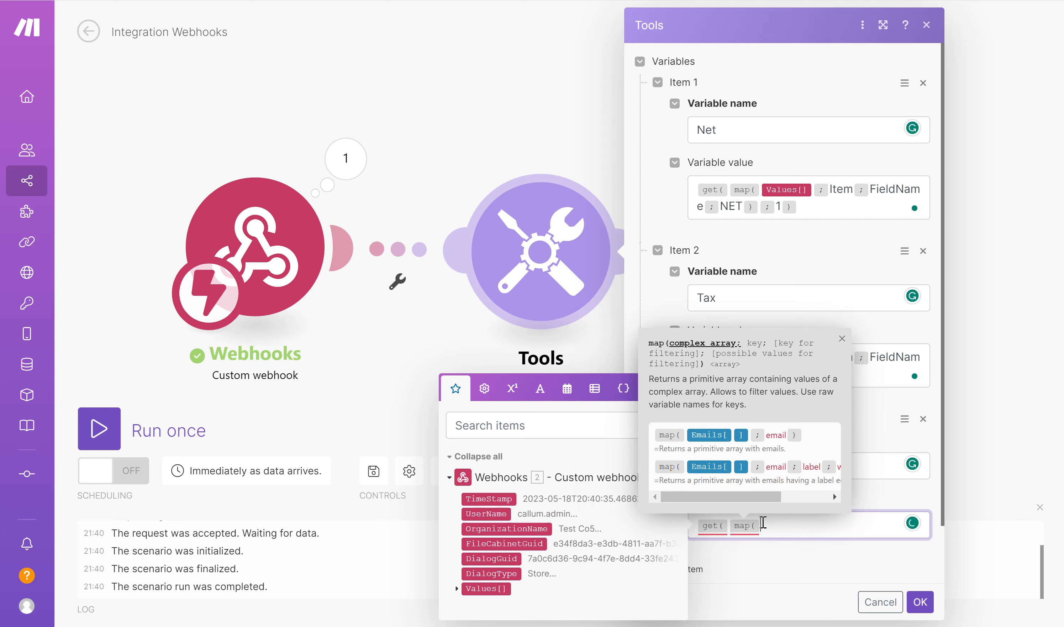
{"action": "left_click", "coordinate": [488, 588]}
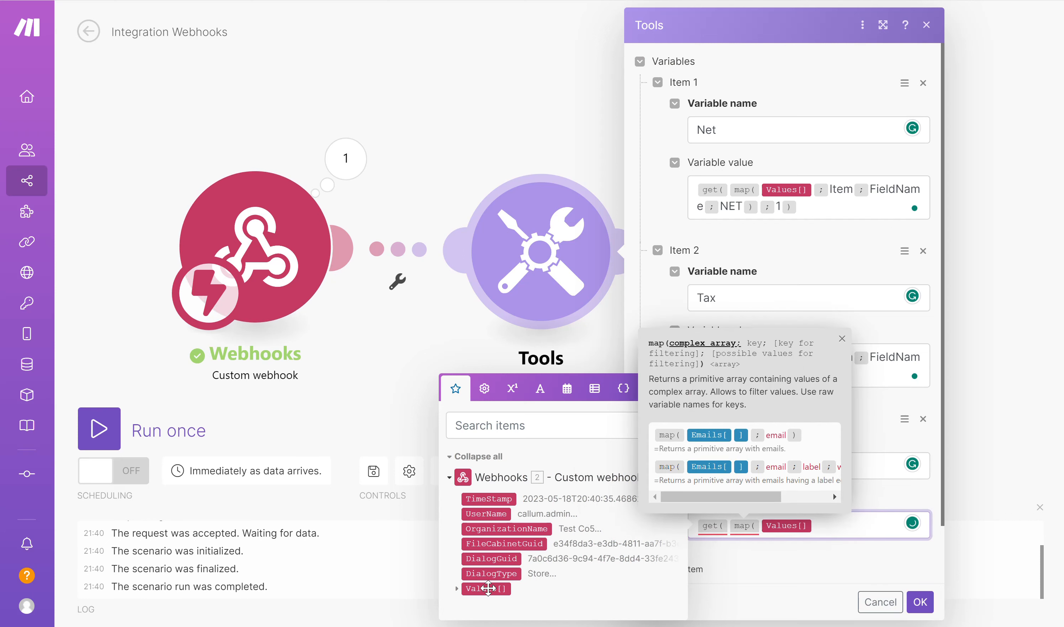
{"action": "type", "text": ";ite"}
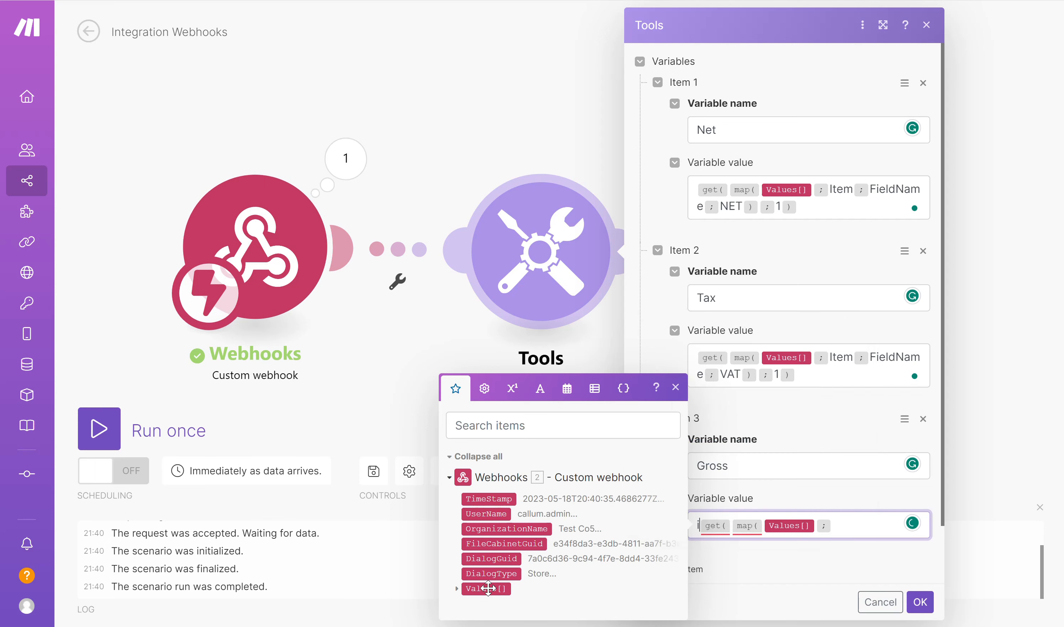
{"action": "key", "text": "BackSpace"}
{"action": "key", "text": "BackSpace"}
{"action": "key", "text": "BackSpace"}
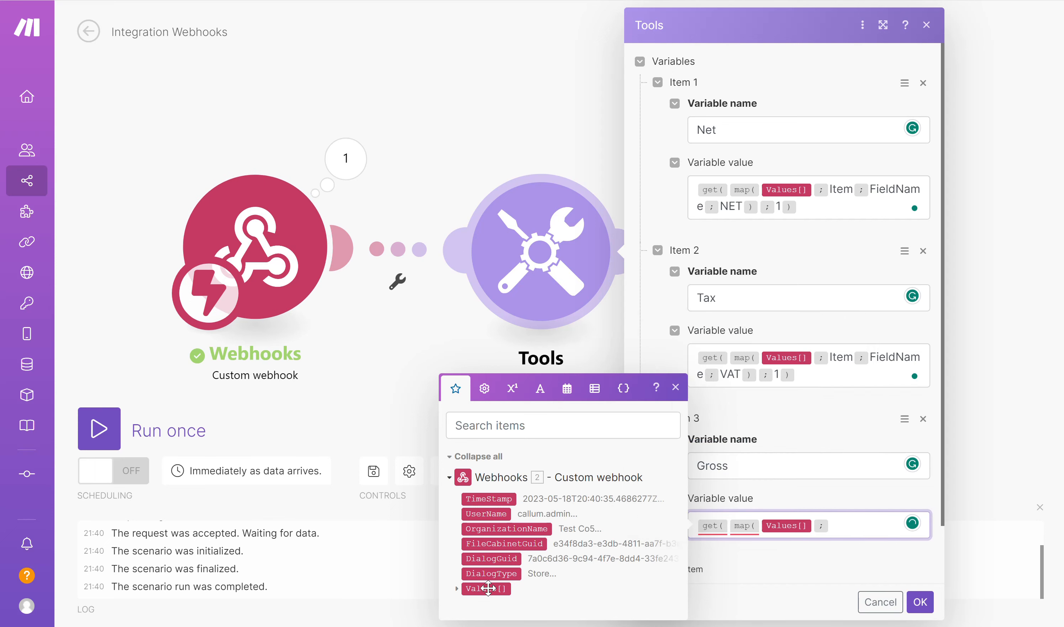
{"action": "left_click", "coordinate": [843, 523]}
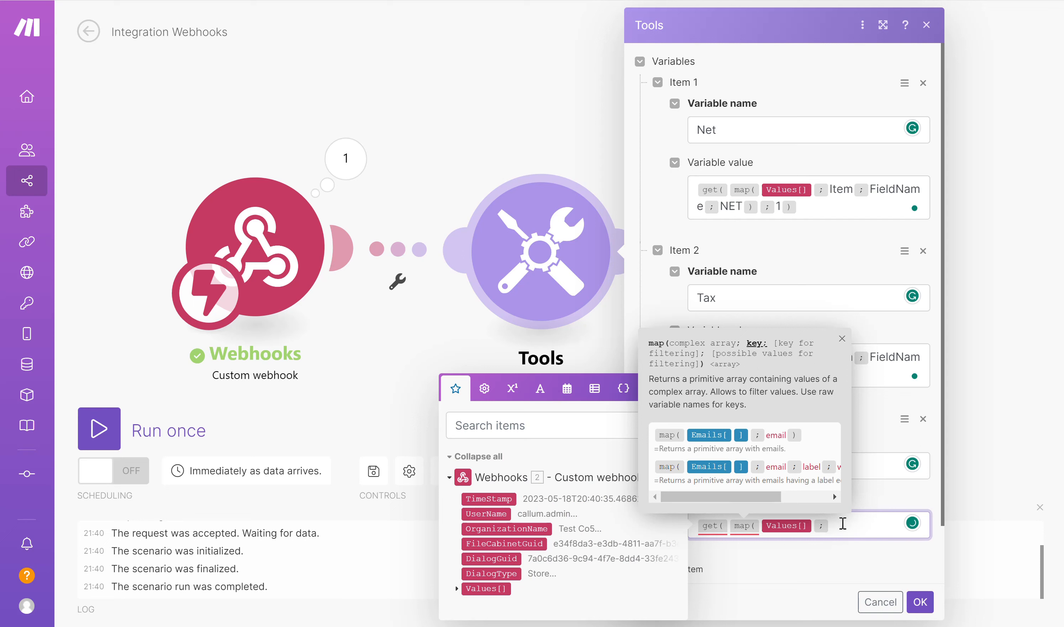
{"action": "type", "text": "Item;Fi"}
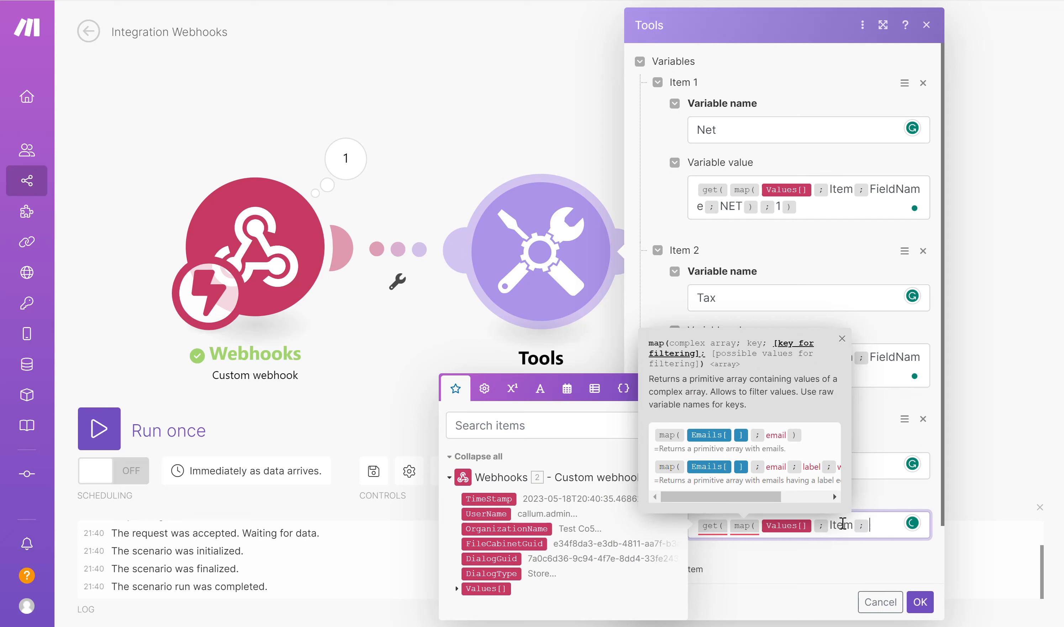
{"action": "type", "text": "eldName"}
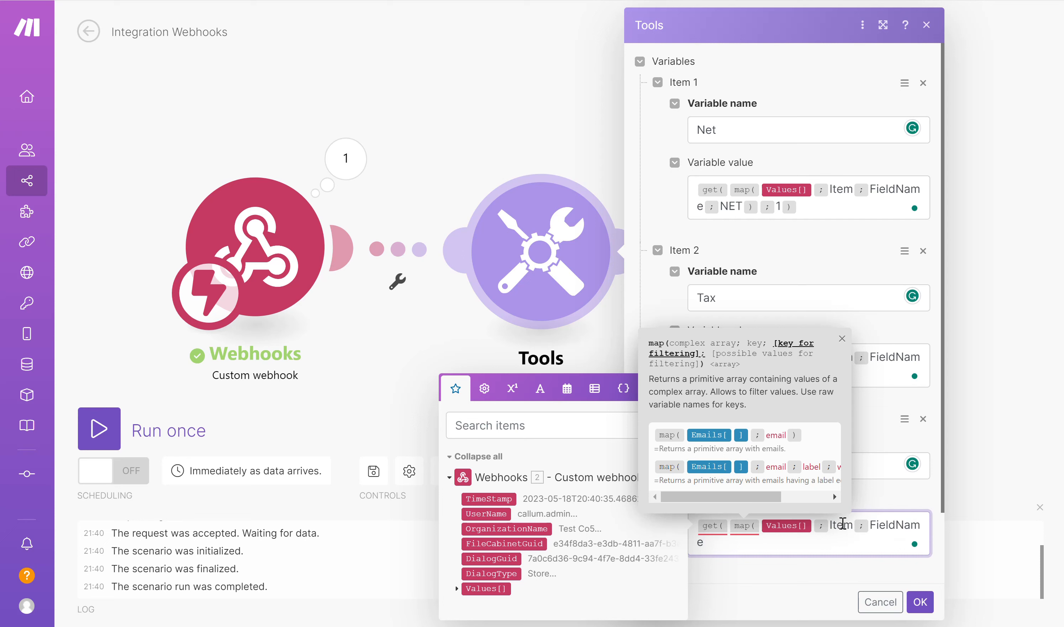
{"action": "type", "text": ";GROSS"}
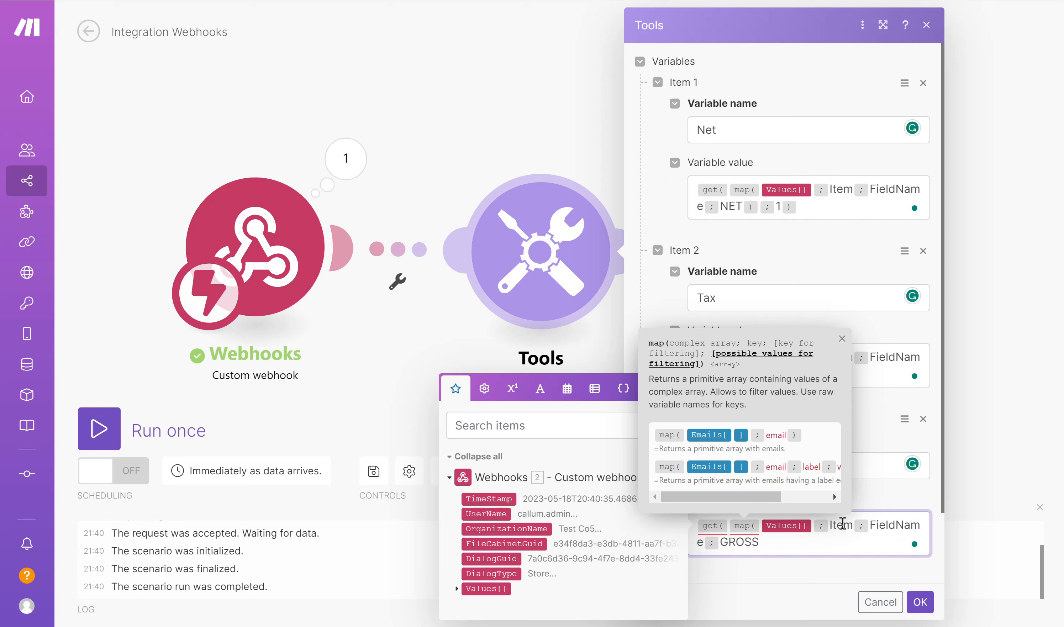
{"action": "type", "text": ");"}
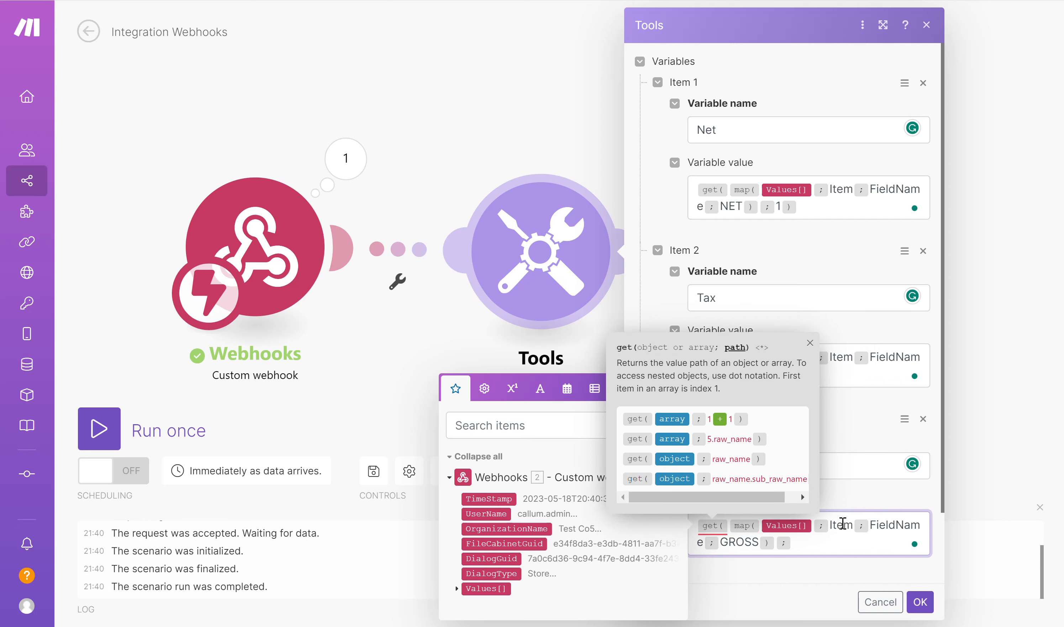
{"action": "type", "text": "1)"}
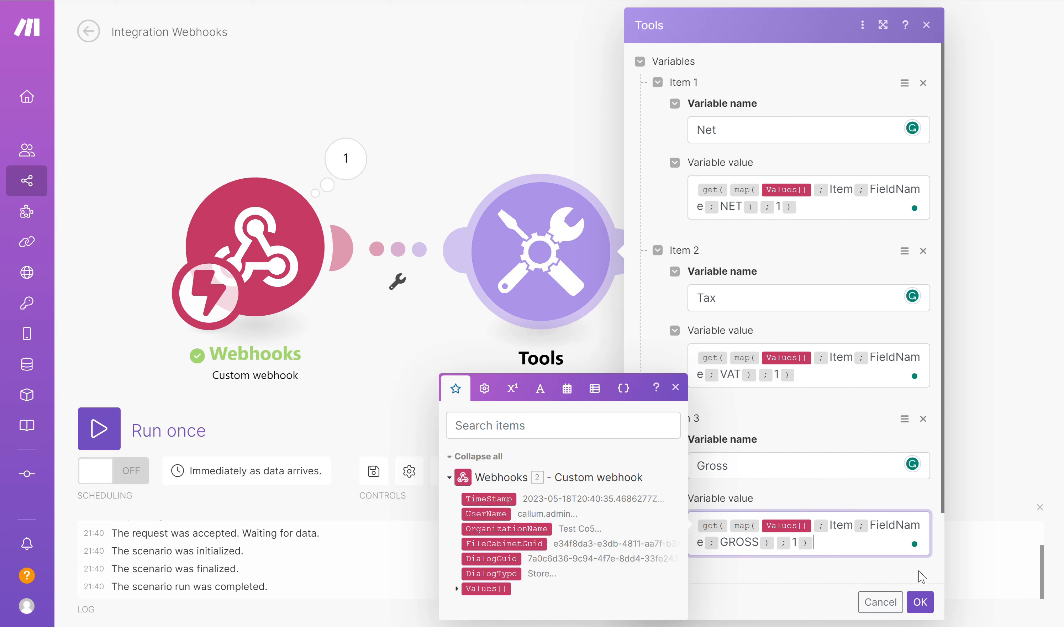
Confirm the three variables, save the scenario and start a single run
{"action": "left_click", "coordinate": [920, 602]}
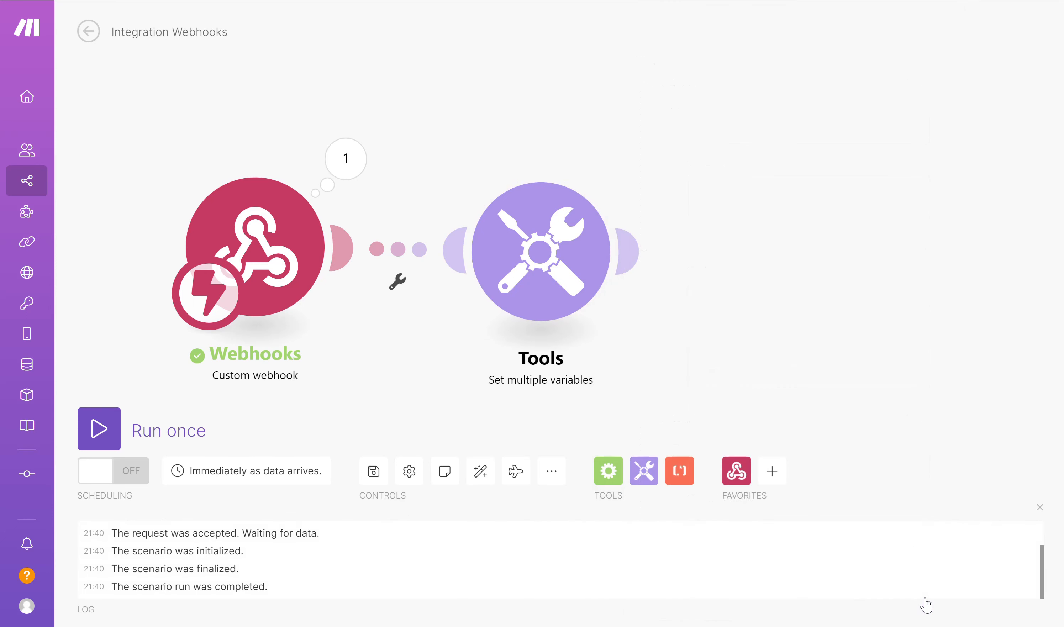
{"action": "left_click", "coordinate": [374, 472]}
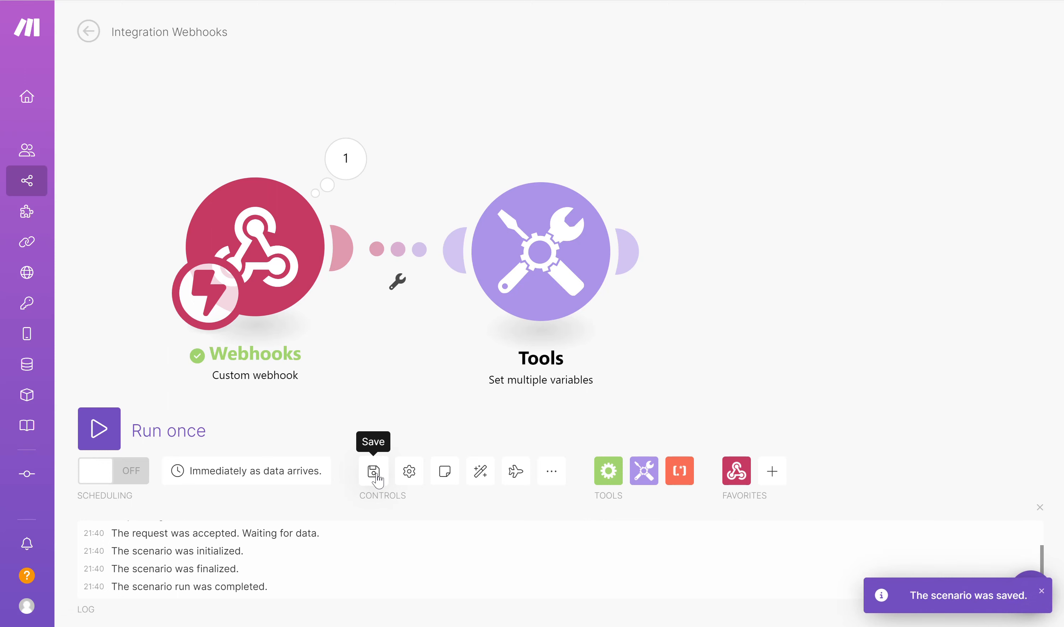
{"action": "left_click", "coordinate": [98, 425]}
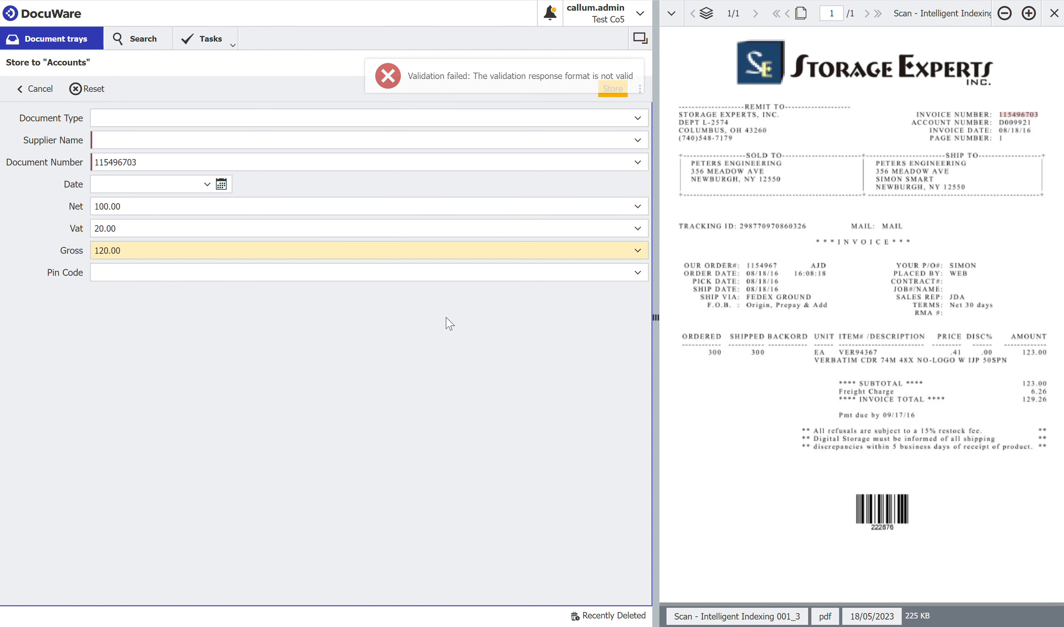
Store the document to 'Accounts' in DocuWare to trigger the validation webhook
{"action": "left_click", "coordinate": [610, 90]}
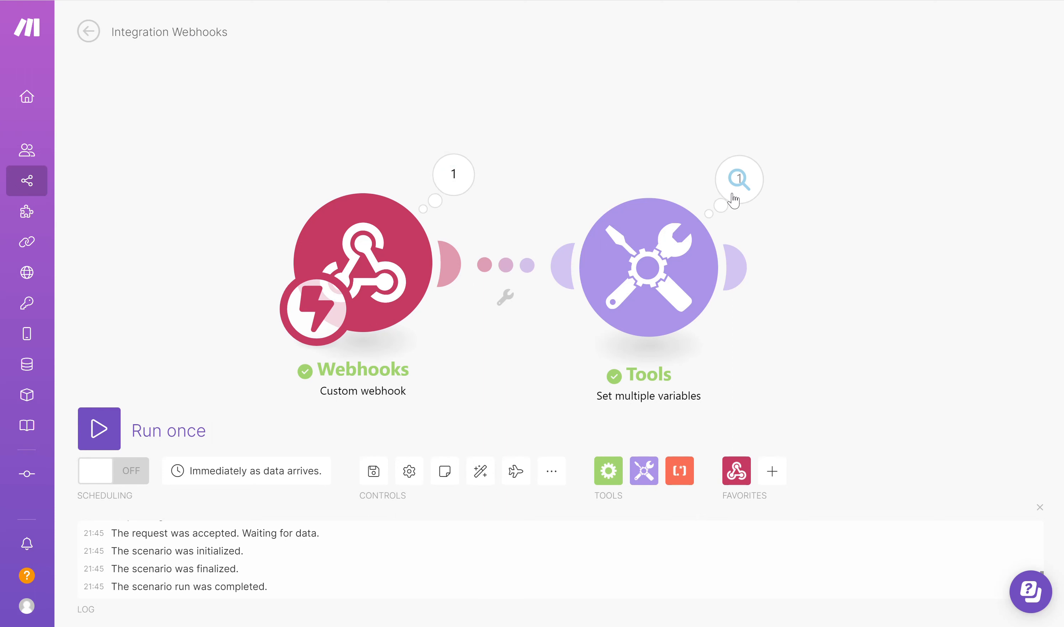
Inspect the Set multiple variables output showing Net 100, Tax 20 and Gross 120
{"action": "left_click", "coordinate": [739, 179]}
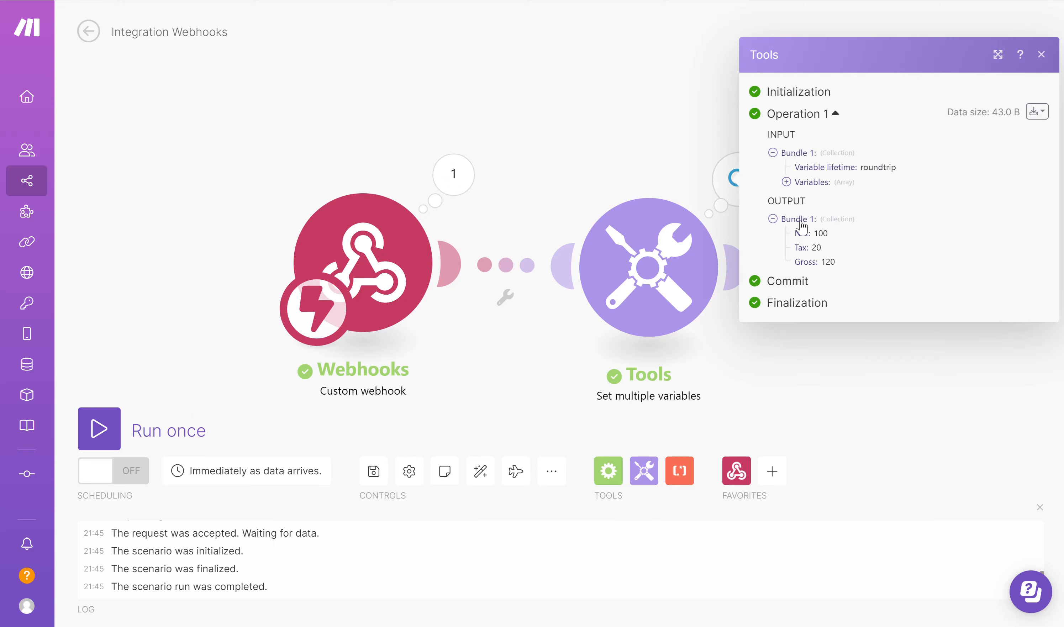
{"action": "left_click_drag", "start_coordinate": [847, 269], "coordinate": [786, 242]}
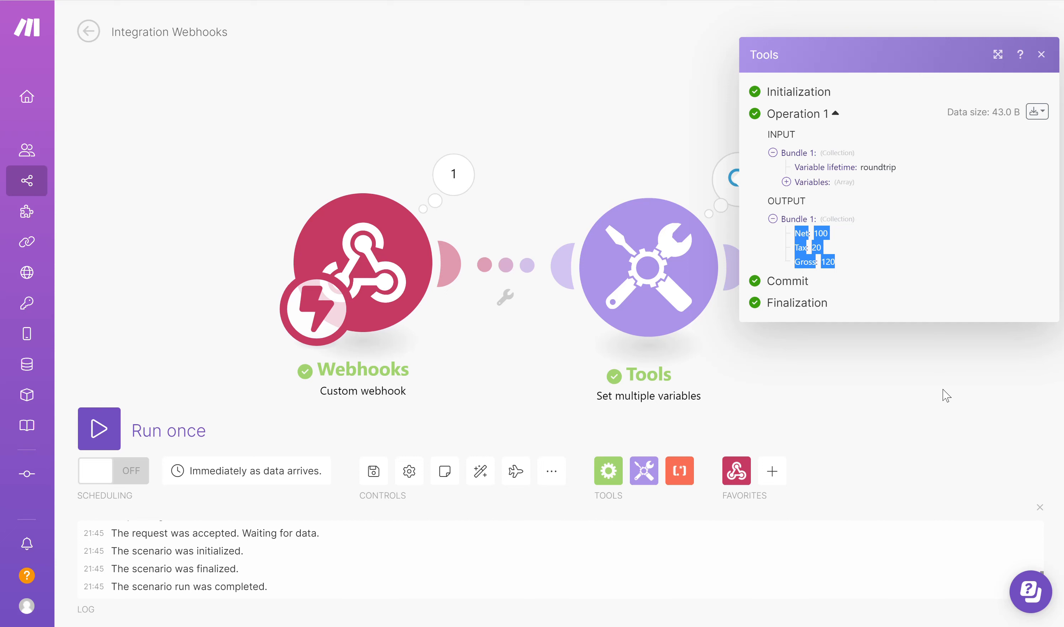
{"action": "left_click", "coordinate": [915, 395]}
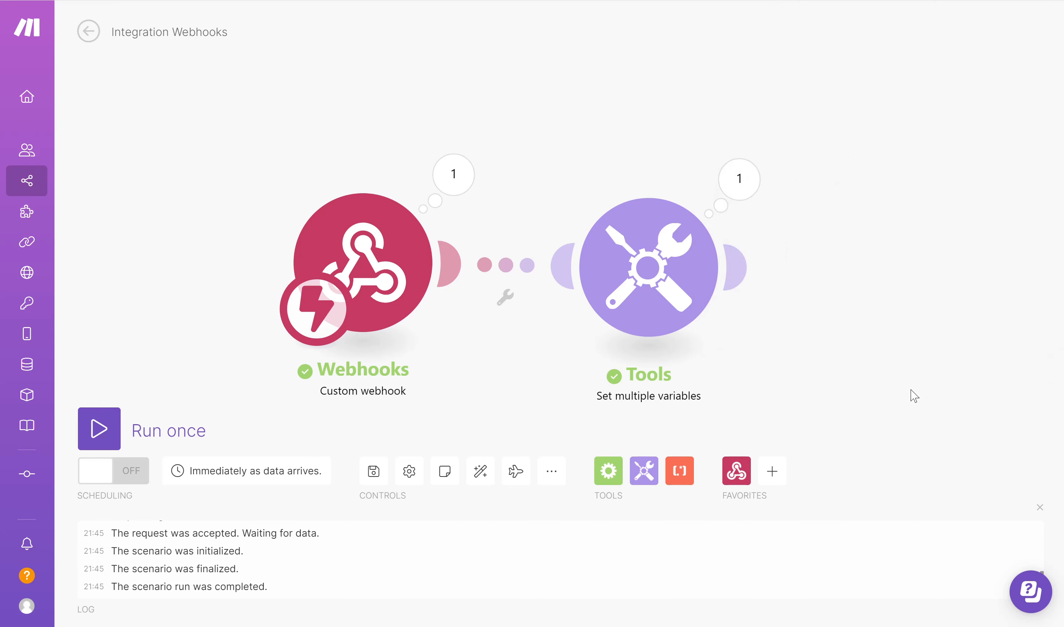
{"action": "left_click", "coordinate": [739, 179]}
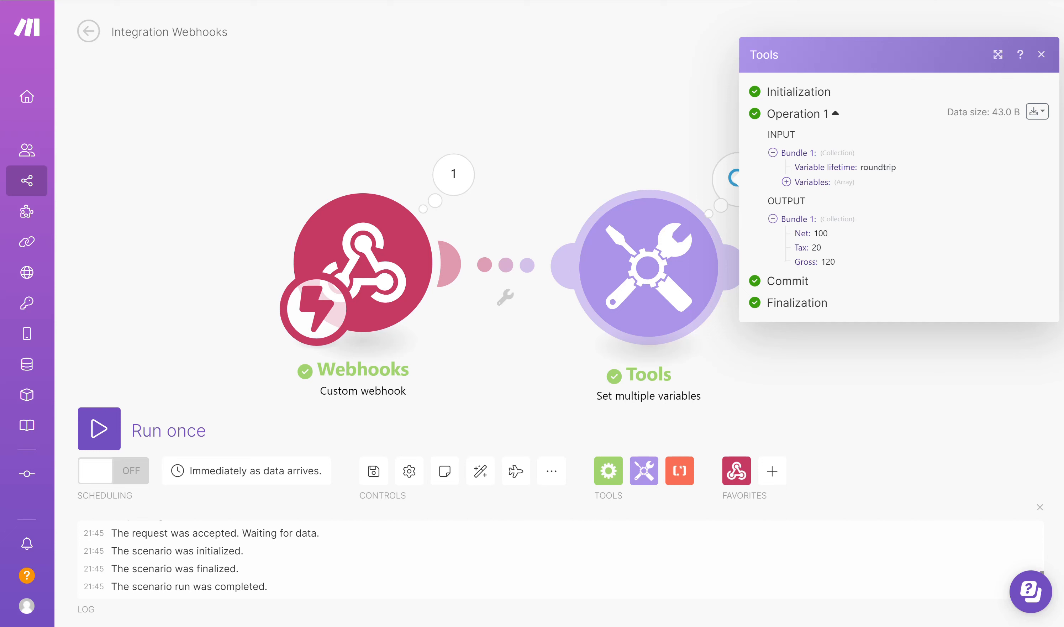
Insert a Router after Set multiple variables, realign the modules, and create two empty branches
{"action": "left_click", "coordinate": [533, 58]}
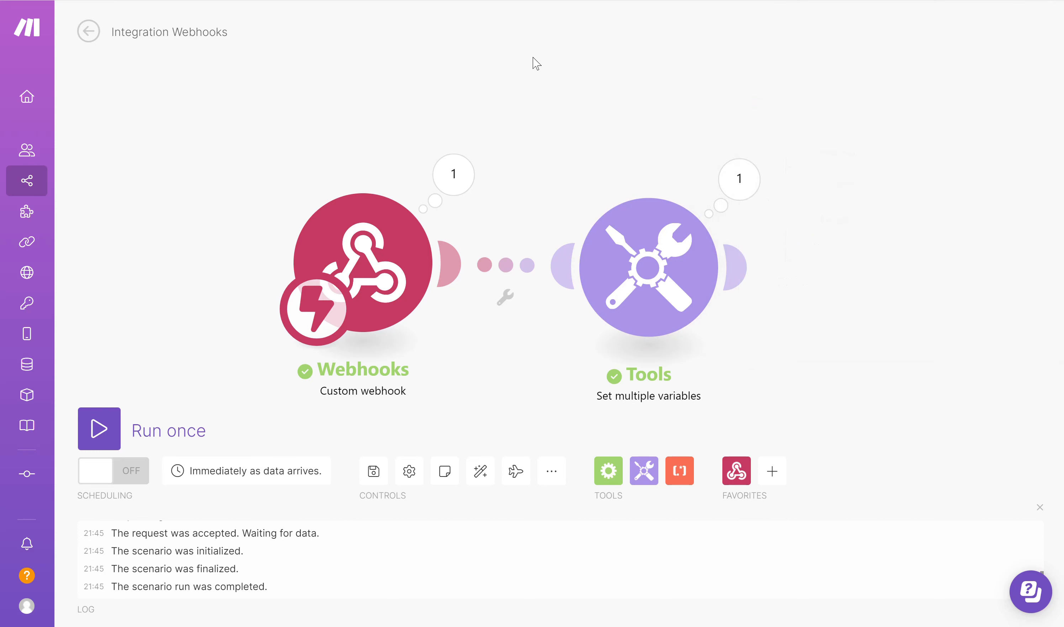
{"action": "left_click", "coordinate": [609, 479]}
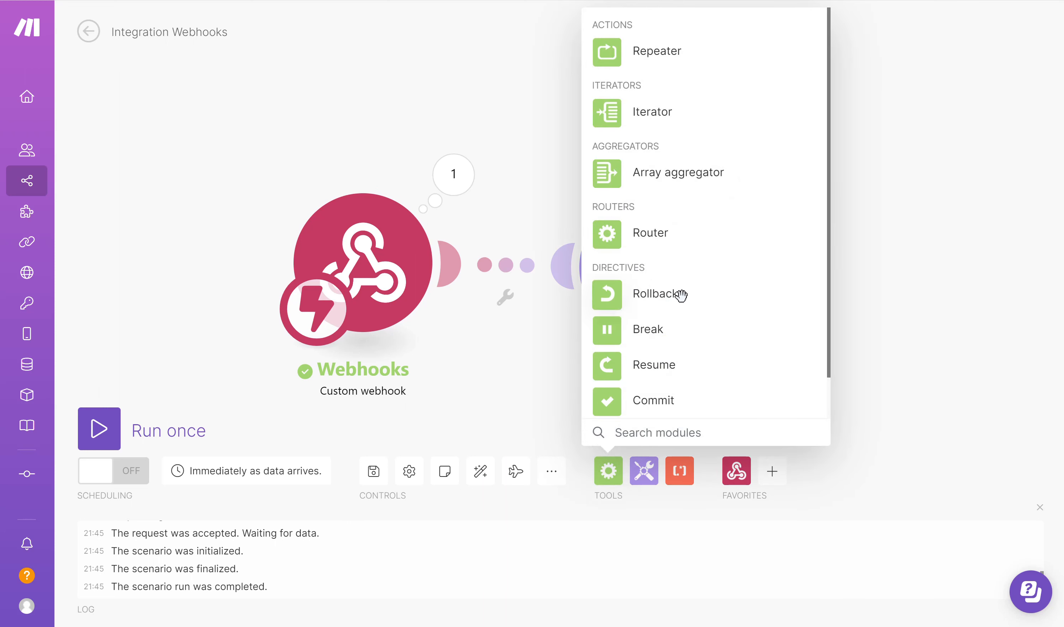
{"action": "left_click", "coordinate": [657, 236]}
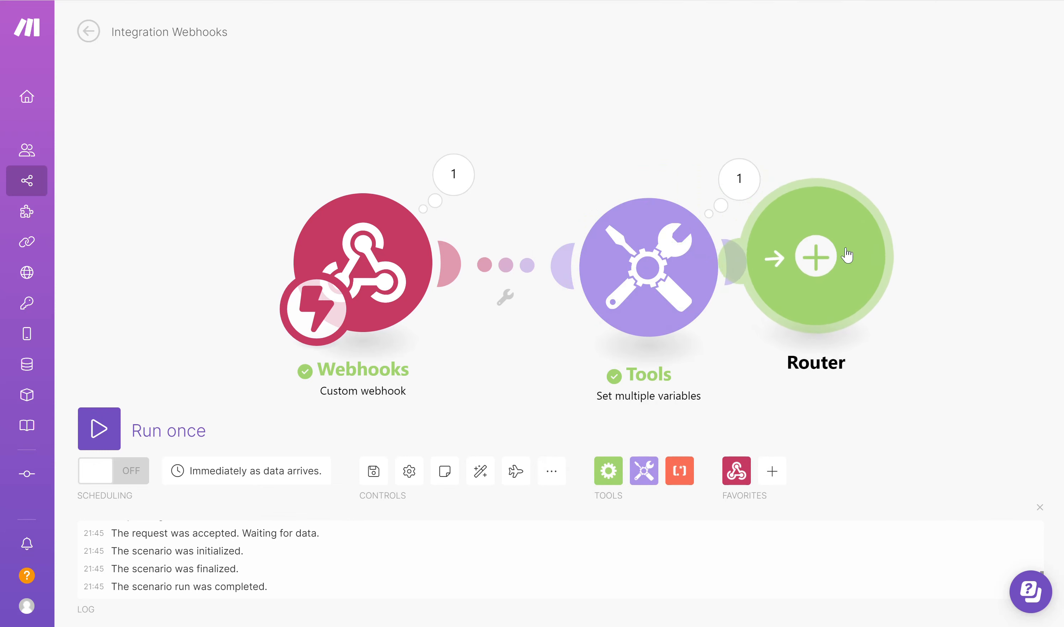
{"action": "left_click", "coordinate": [924, 260]}
{"action": "left_click_drag", "start_coordinate": [384, 268], "coordinate": [217, 266]}
{"action": "left_click_drag", "start_coordinate": [636, 297], "coordinate": [442, 297]}
{"action": "left_click_drag", "start_coordinate": [865, 269], "coordinate": [694, 277]}
{"action": "left_click", "coordinate": [749, 270]}
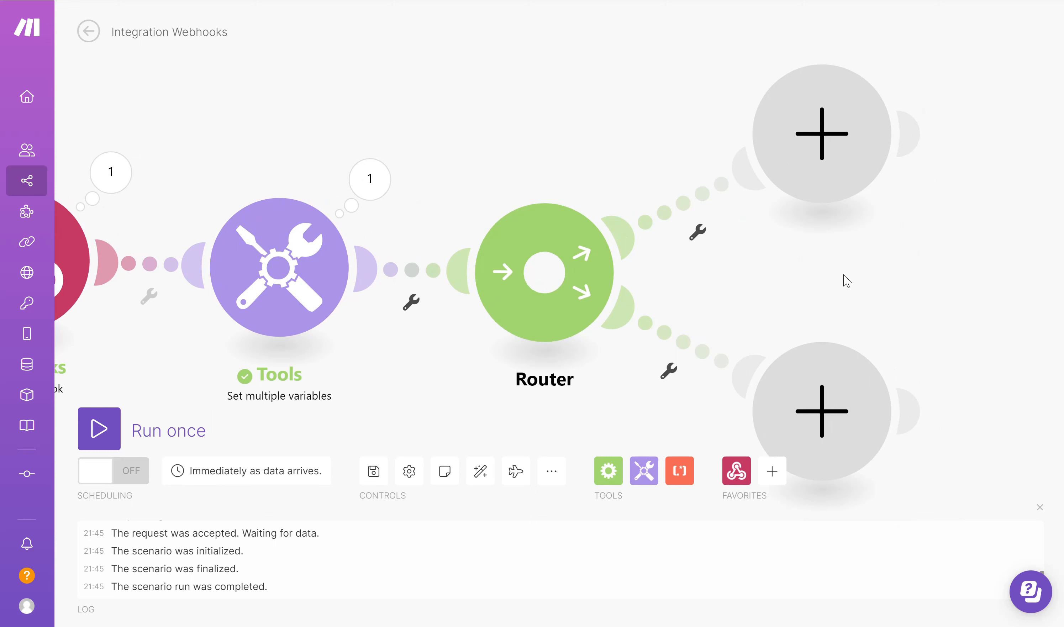
Put a DocuWare 'Validation Webhook Response - Beta' module on the Router's top branch
{"action": "left_click", "coordinate": [837, 153]}
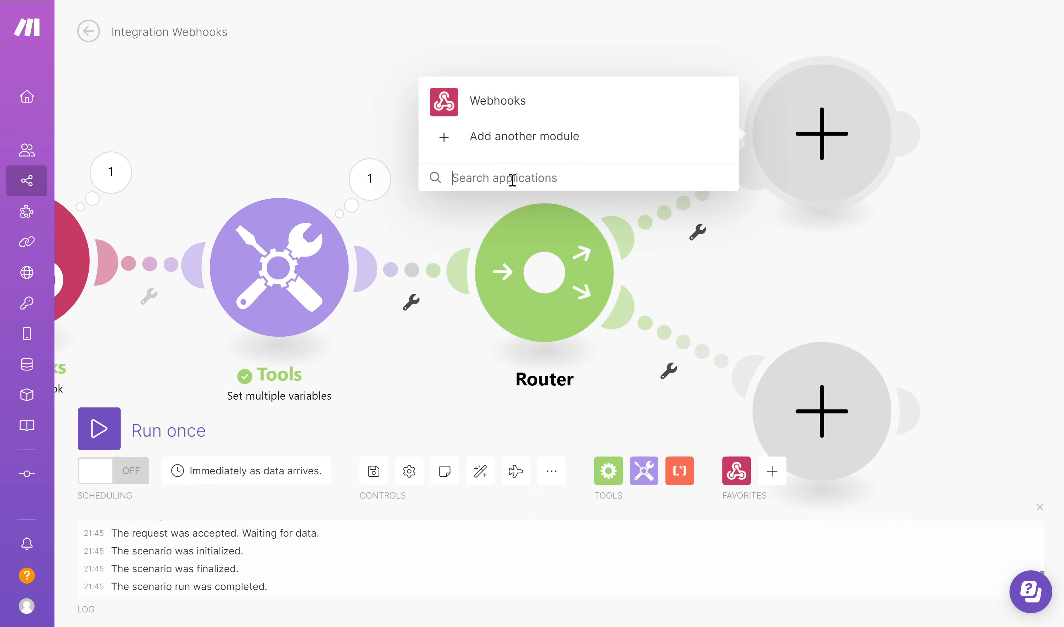
{"action": "type", "text": "DocuWare"}
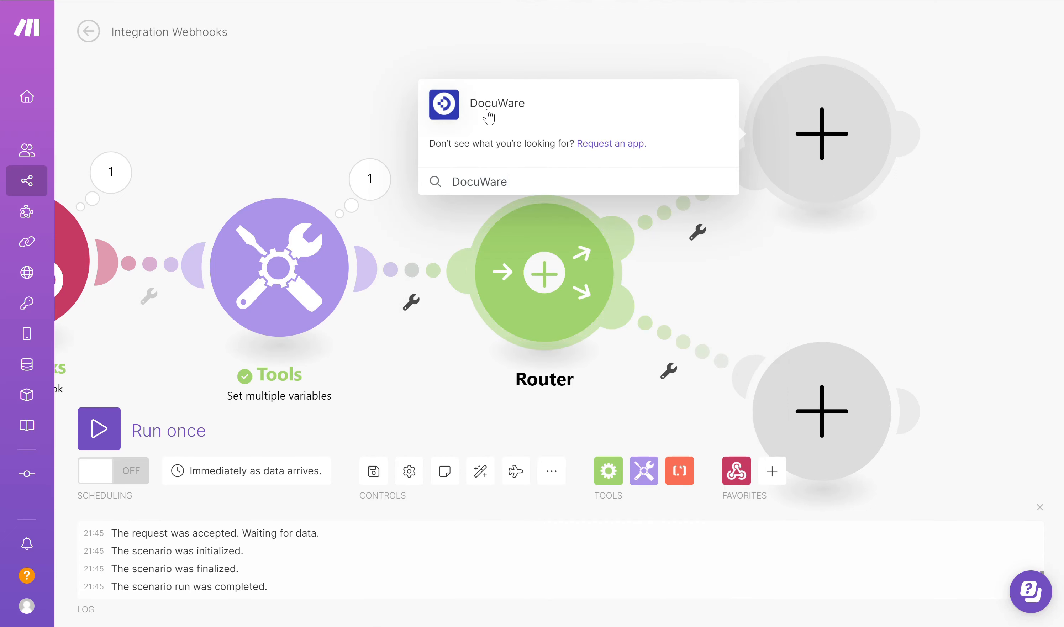
{"action": "left_click", "coordinate": [488, 113]}
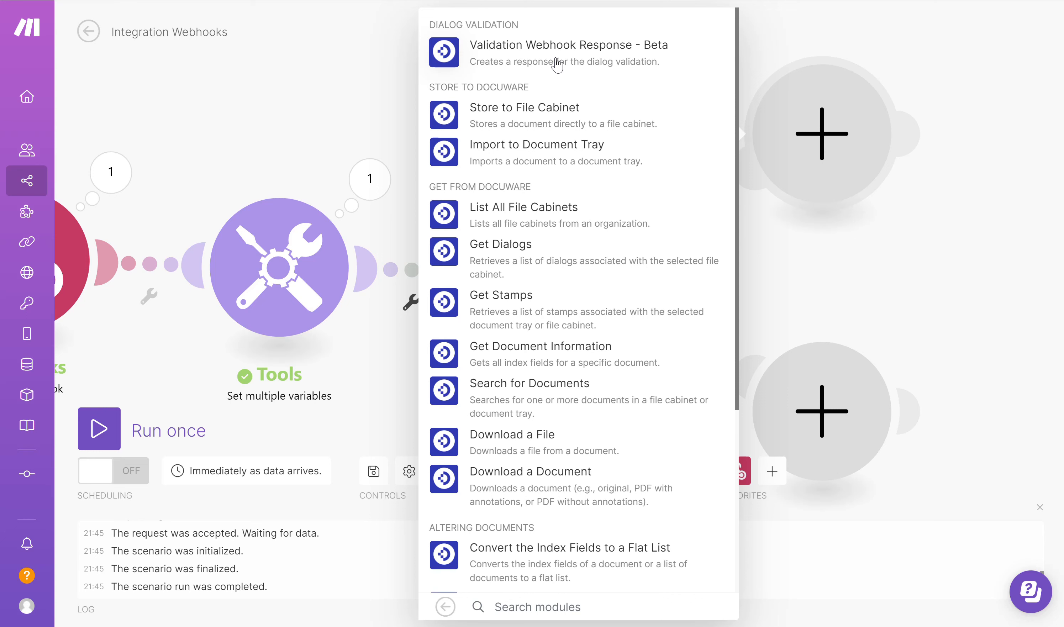
{"action": "left_click", "coordinate": [599, 57]}
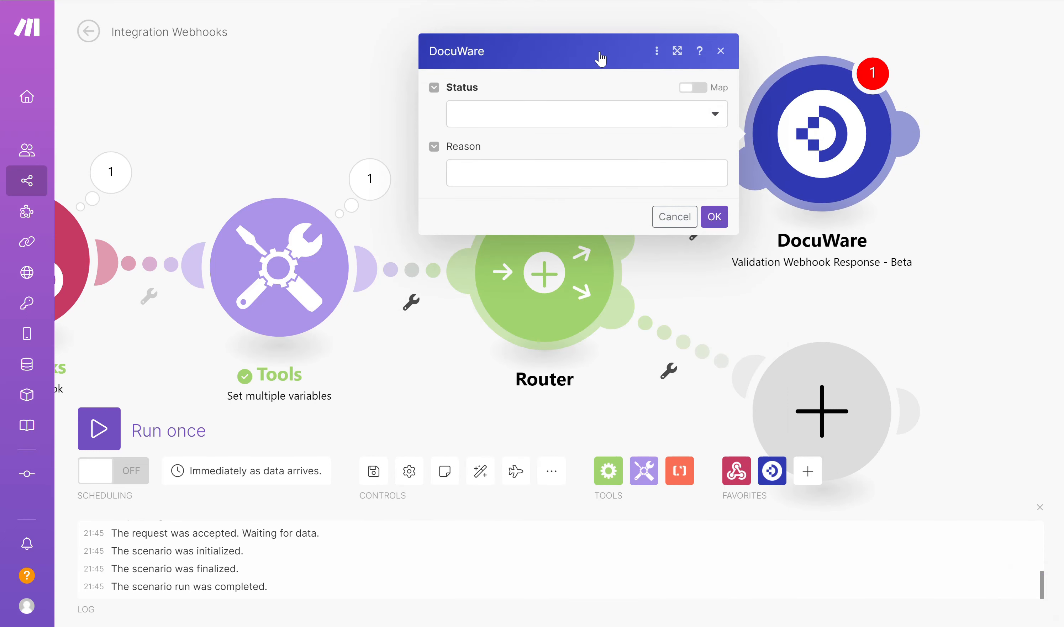
Give the upper response module Status OK and Reason 'All Ok', then confirm it
{"action": "left_click", "coordinate": [711, 114]}
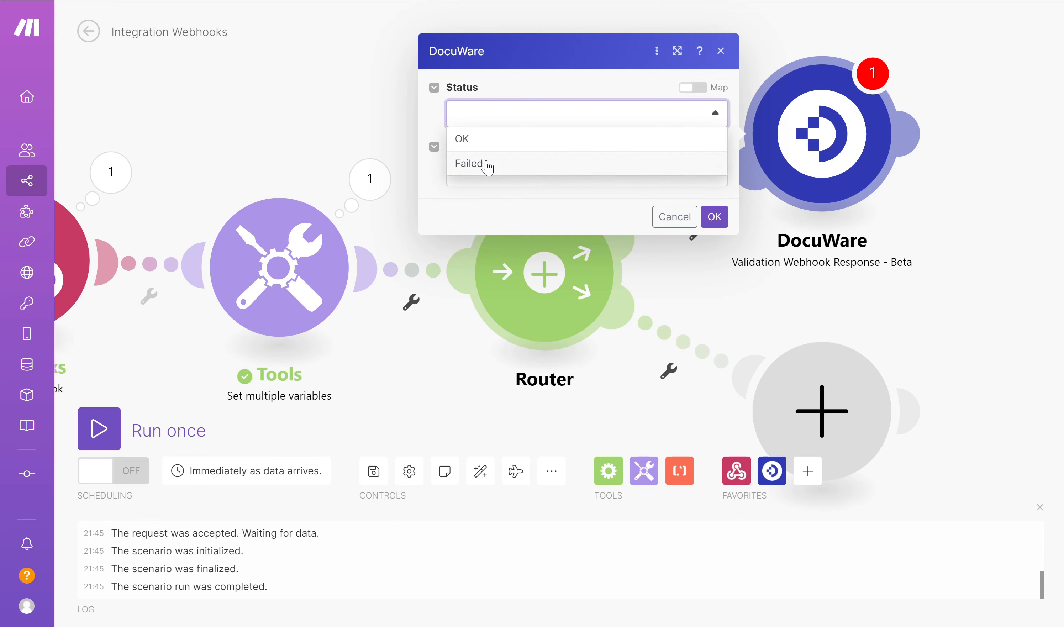
{"action": "left_click", "coordinate": [492, 142]}
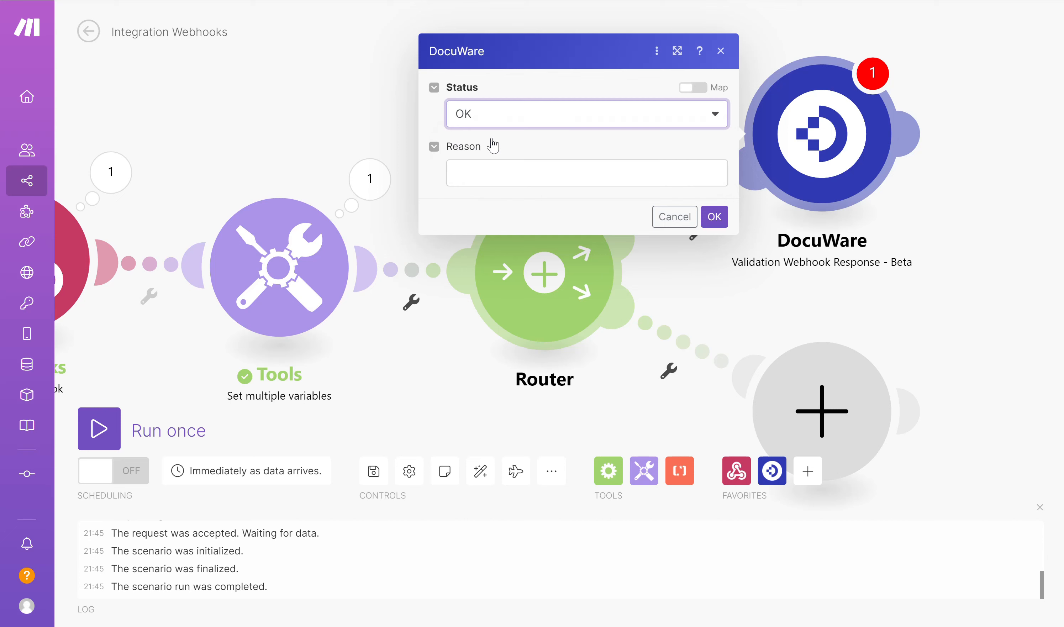
{"action": "left_click", "coordinate": [499, 174]}
{"action": "type", "text": "A"}
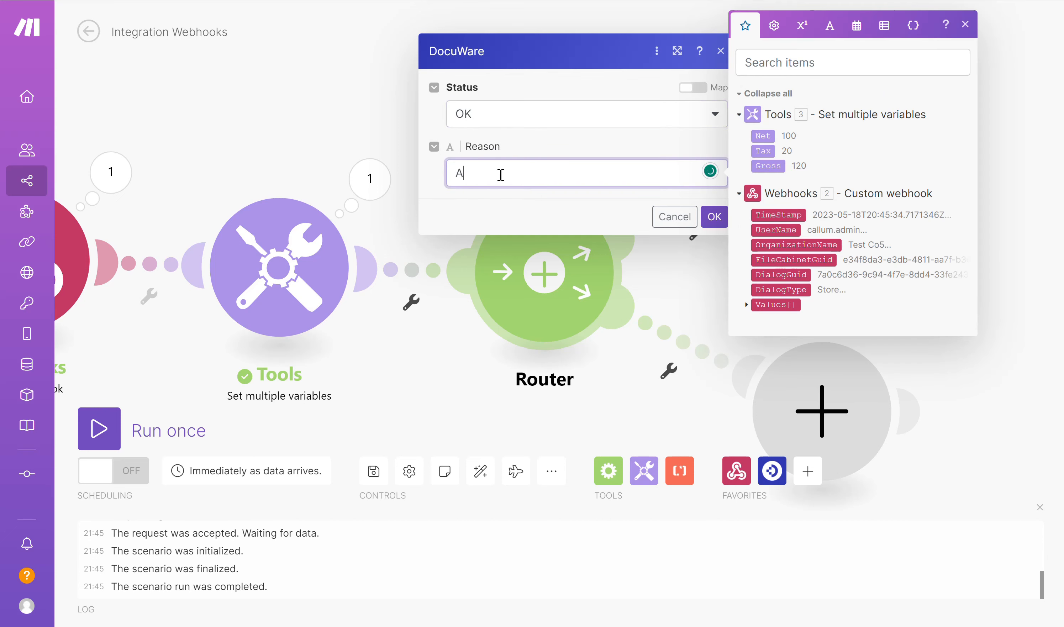
{"action": "type", "text": "ll Ok"}
{"action": "left_click", "coordinate": [602, 217]}
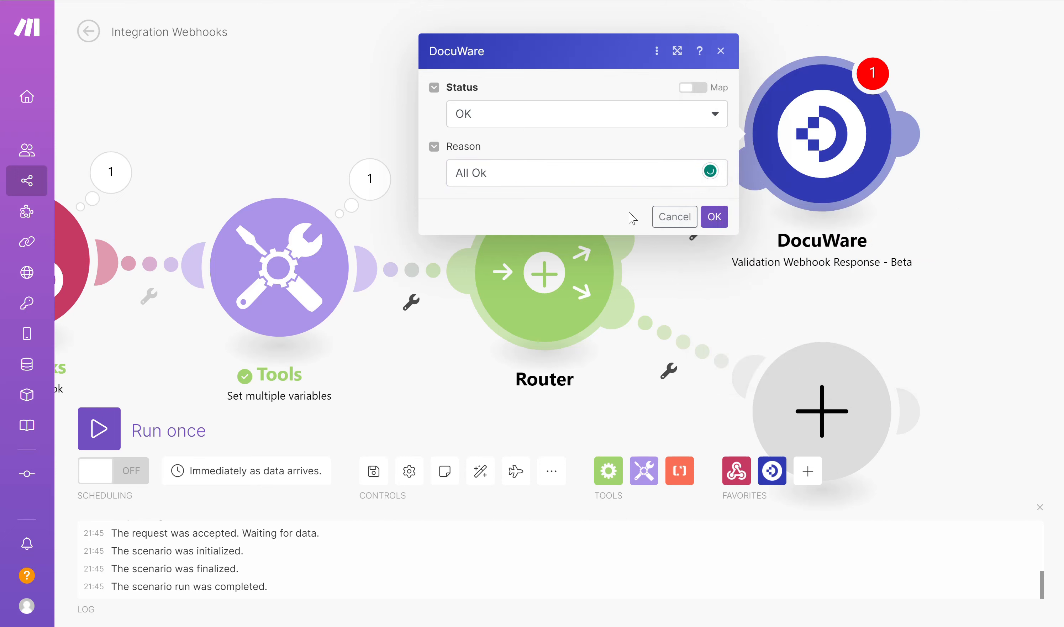
{"action": "left_click", "coordinate": [715, 217]}
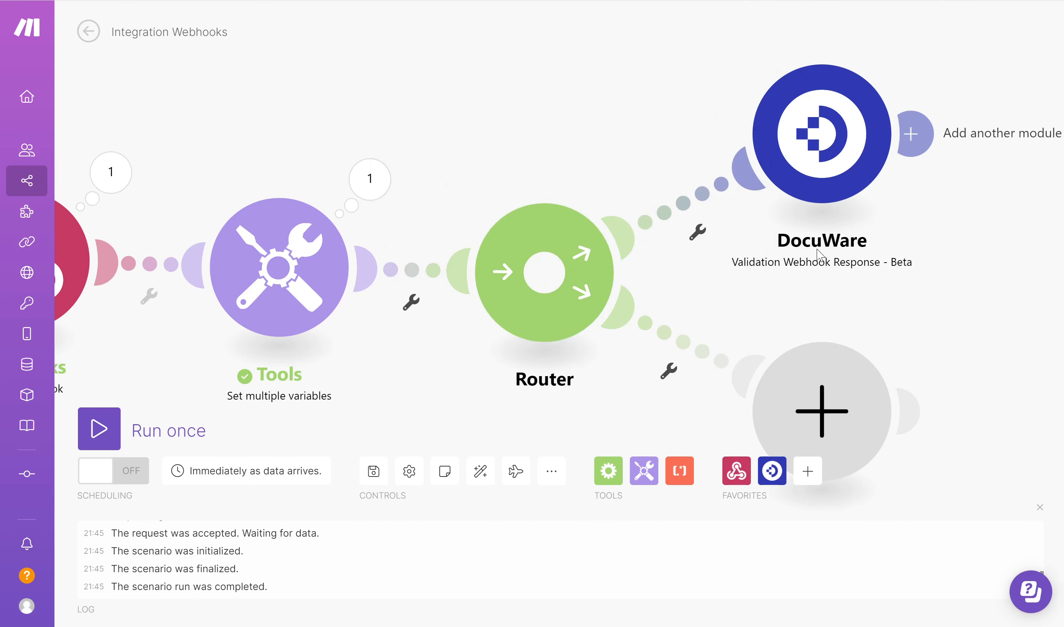
{"action": "double_click", "coordinate": [824, 258]}
{"action": "left_click", "coordinate": [964, 160]}
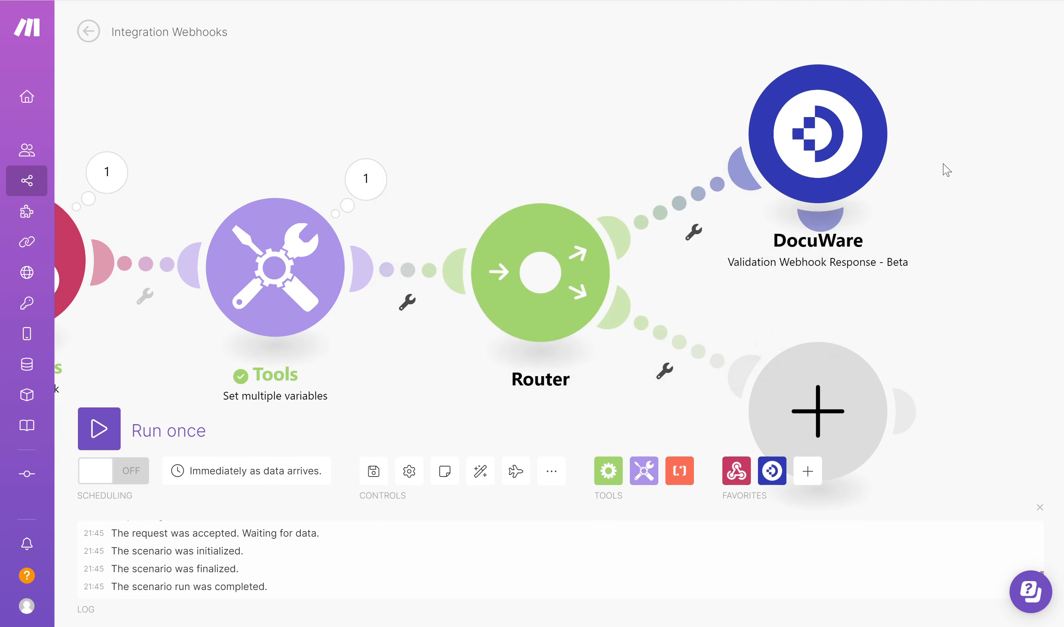
{"action": "left_click", "coordinate": [810, 129]}
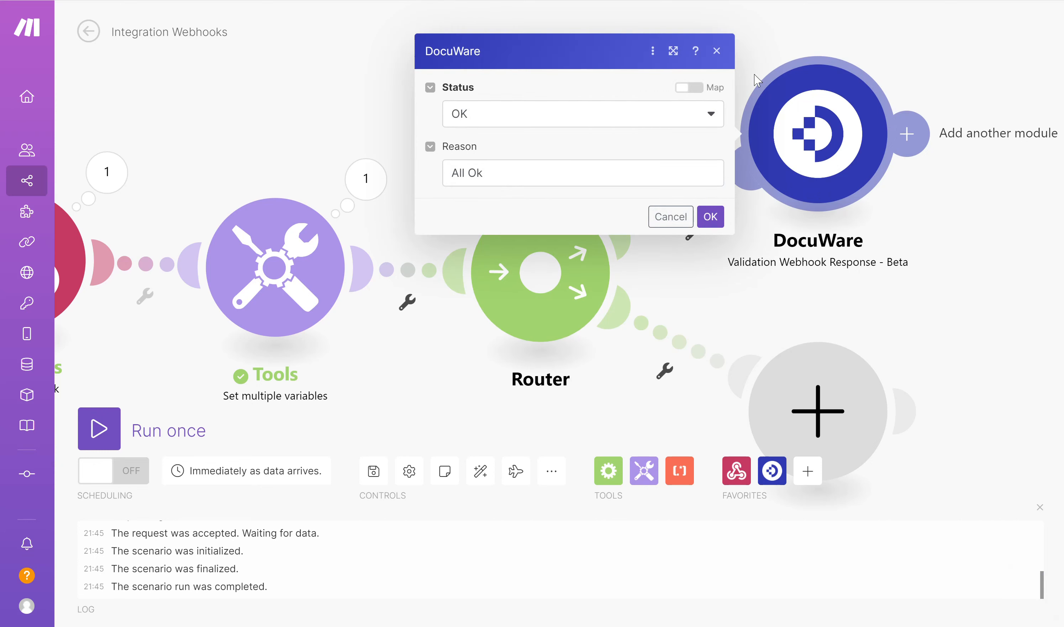
Rename the upper DocuWare response module to 'Validation Success'
{"action": "left_click", "coordinate": [716, 52]}
{"action": "right_click", "coordinate": [803, 135]}
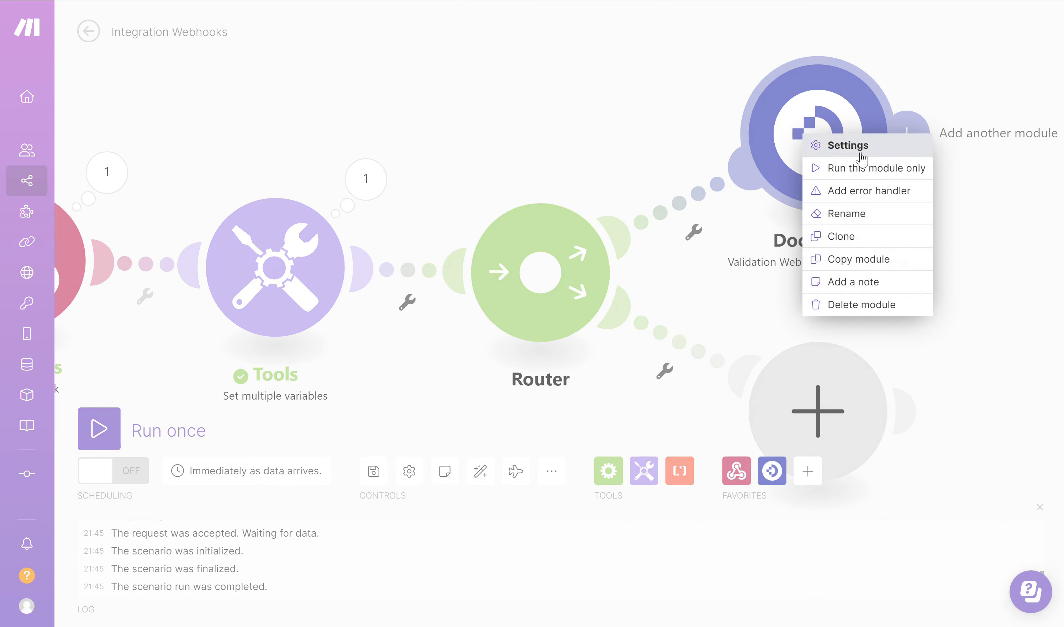
{"action": "left_click", "coordinate": [848, 214]}
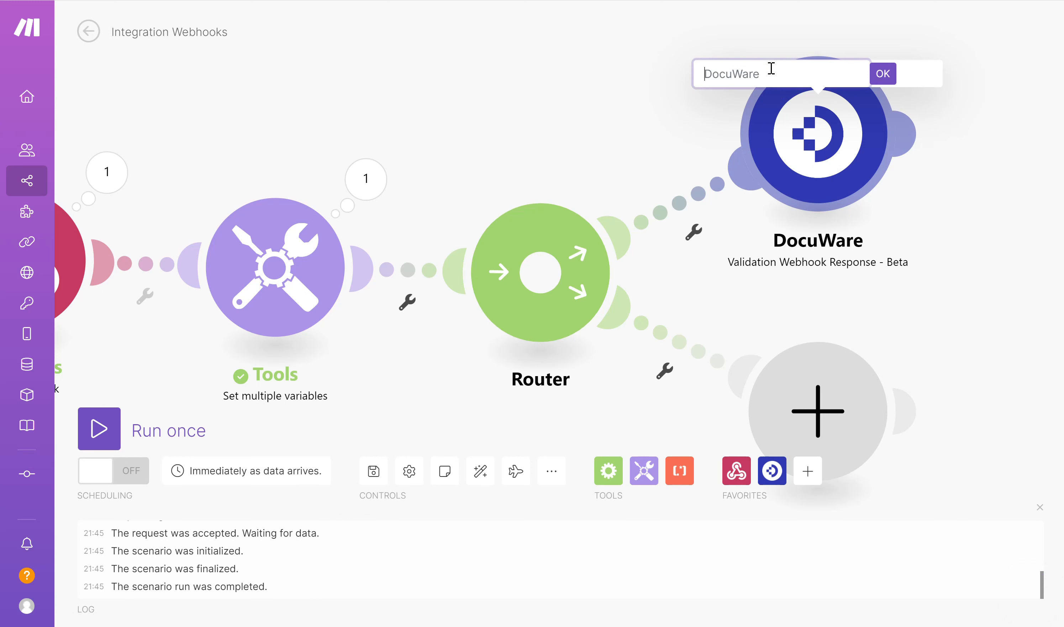
{"action": "type", "text": "Validation Success"}
{"action": "left_click", "coordinate": [883, 74]}
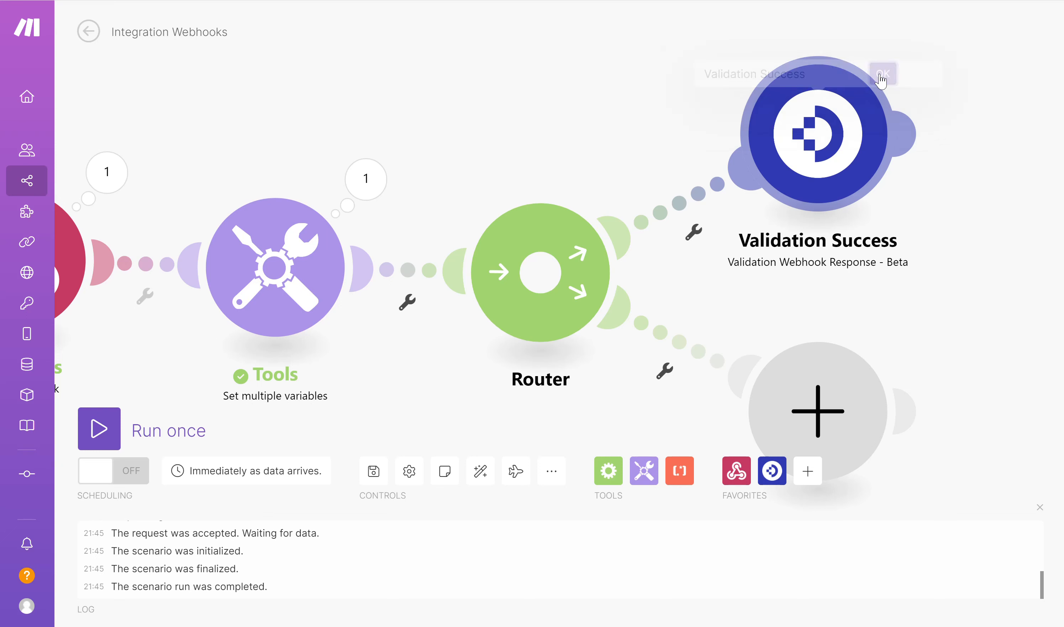
Add a lower-branch Validation Webhook Response with Status Failed and Reason 'Totals Do Not Match'
{"action": "left_click", "coordinate": [823, 407]}
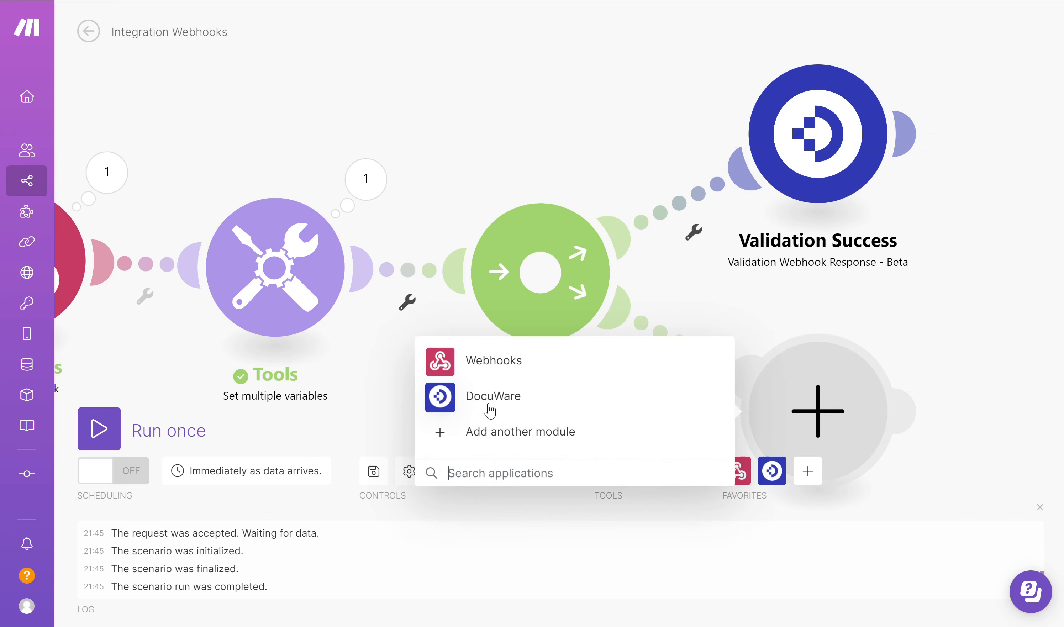
{"action": "left_click", "coordinate": [502, 412]}
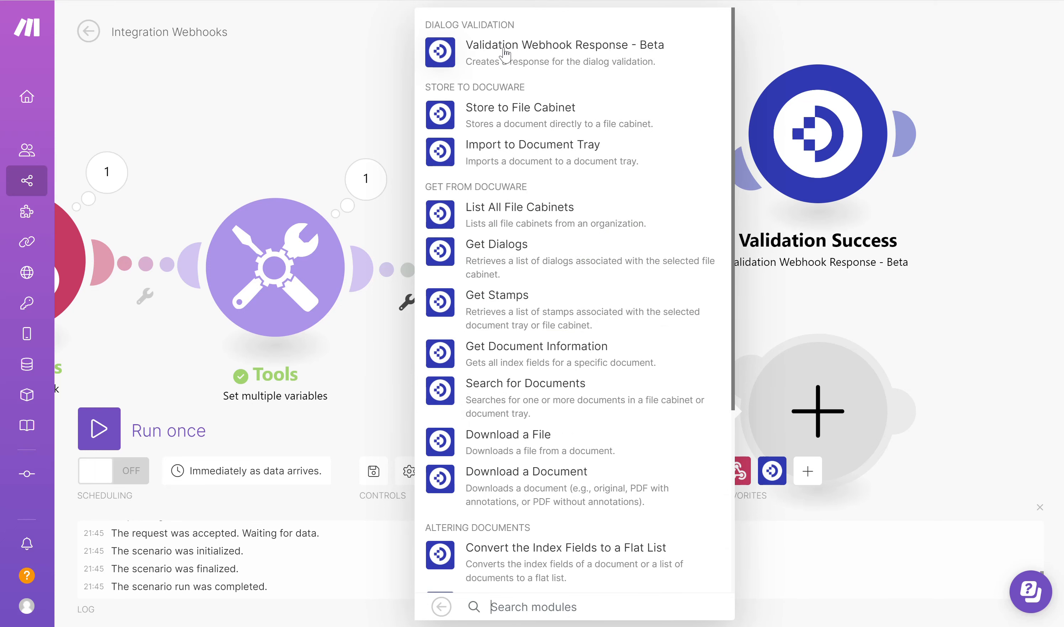
{"action": "left_click", "coordinate": [537, 66]}
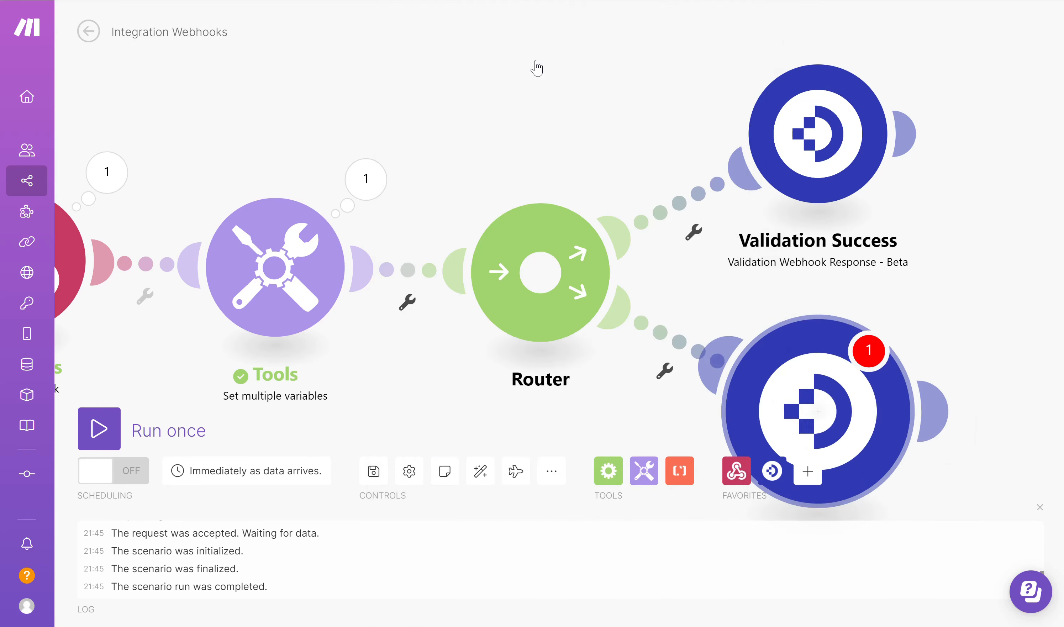
{"action": "left_click", "coordinate": [706, 389]}
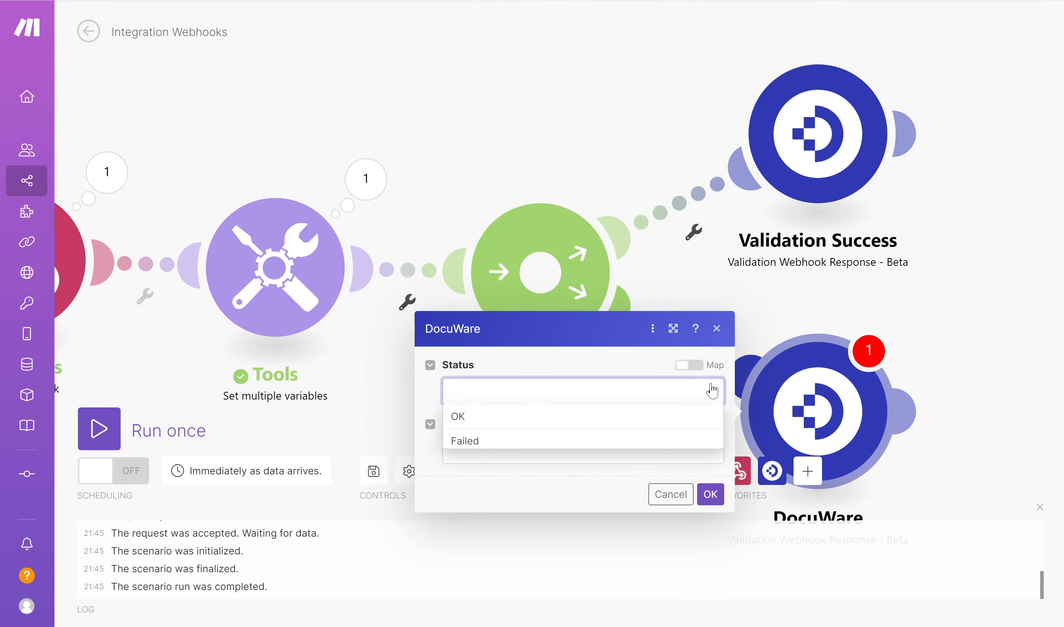
{"action": "left_click", "coordinate": [460, 439]}
{"action": "left_click", "coordinate": [475, 448]}
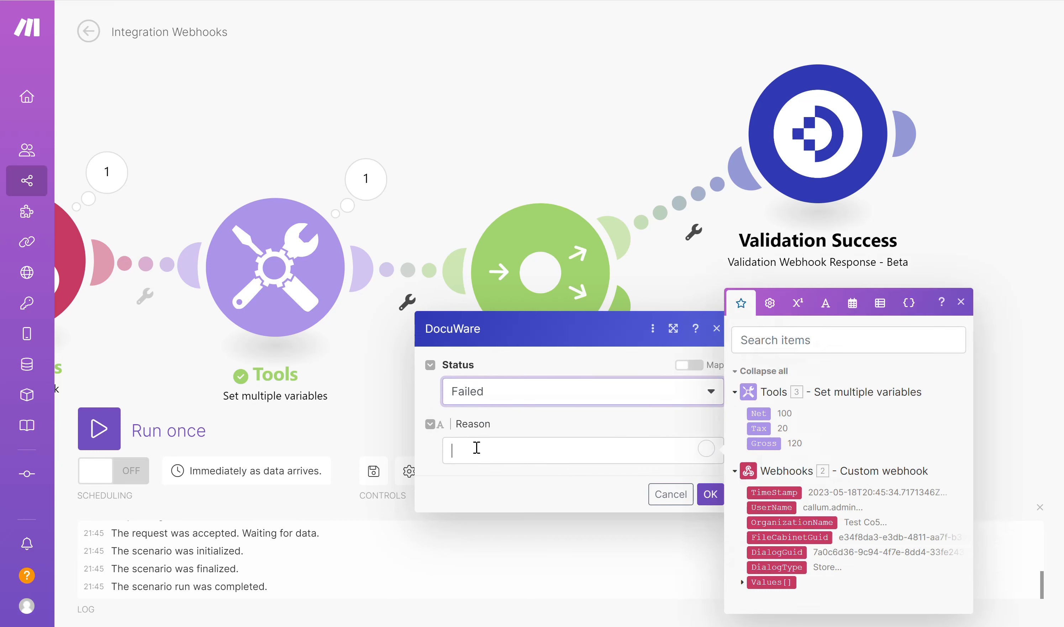
{"action": "type", "text": "Totals Do "}
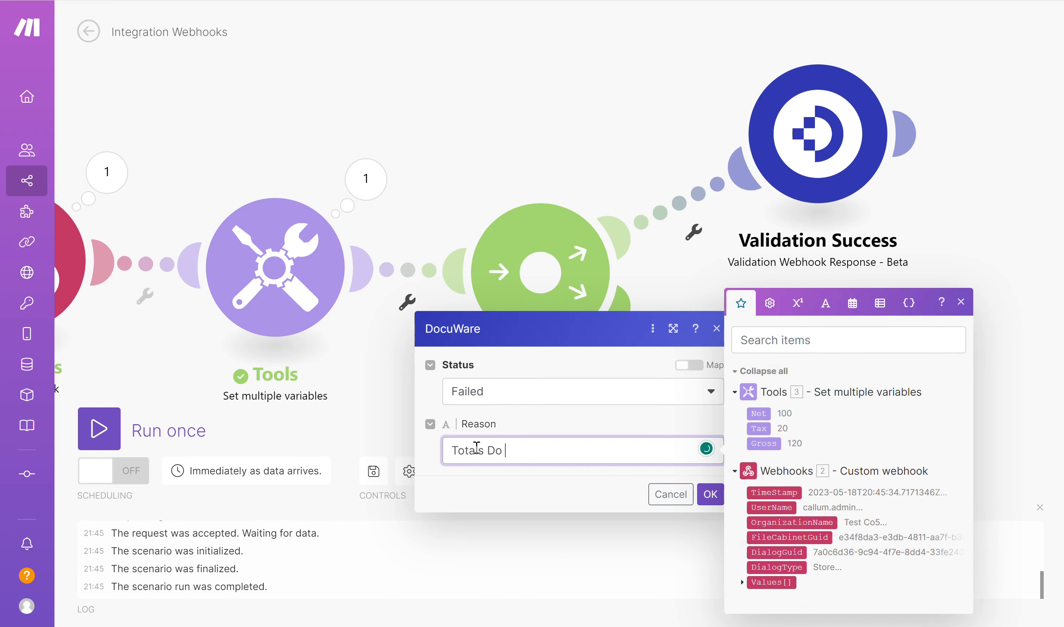
{"action": "type", "text": "Not Match"}
{"action": "left_click", "coordinate": [710, 494]}
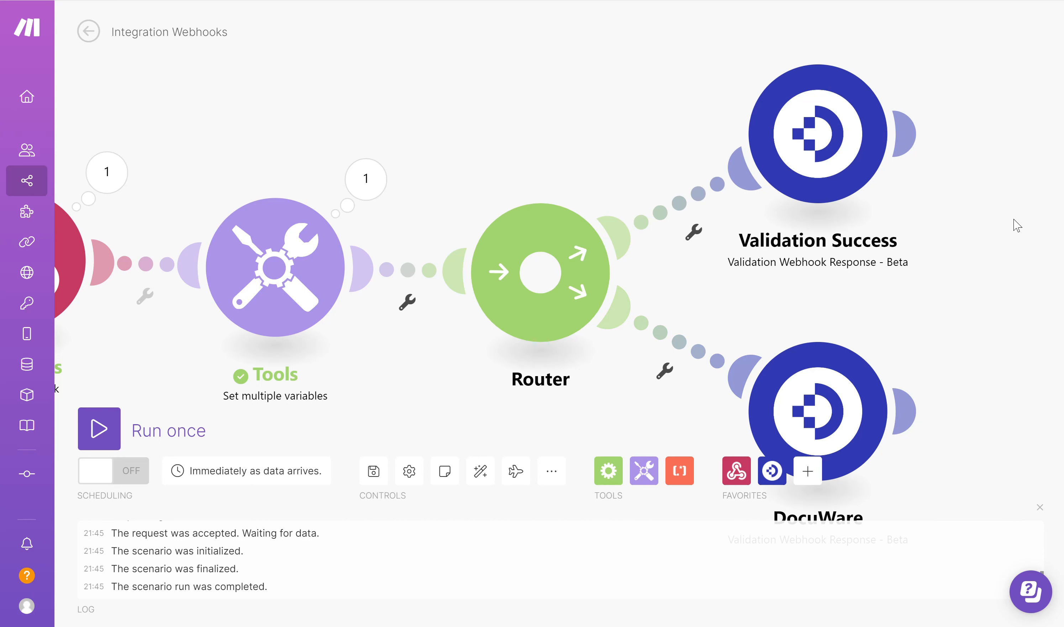
Label the success route's filter 'Values Match' and begin its condition with Net +
{"action": "left_click", "coordinate": [675, 211]}
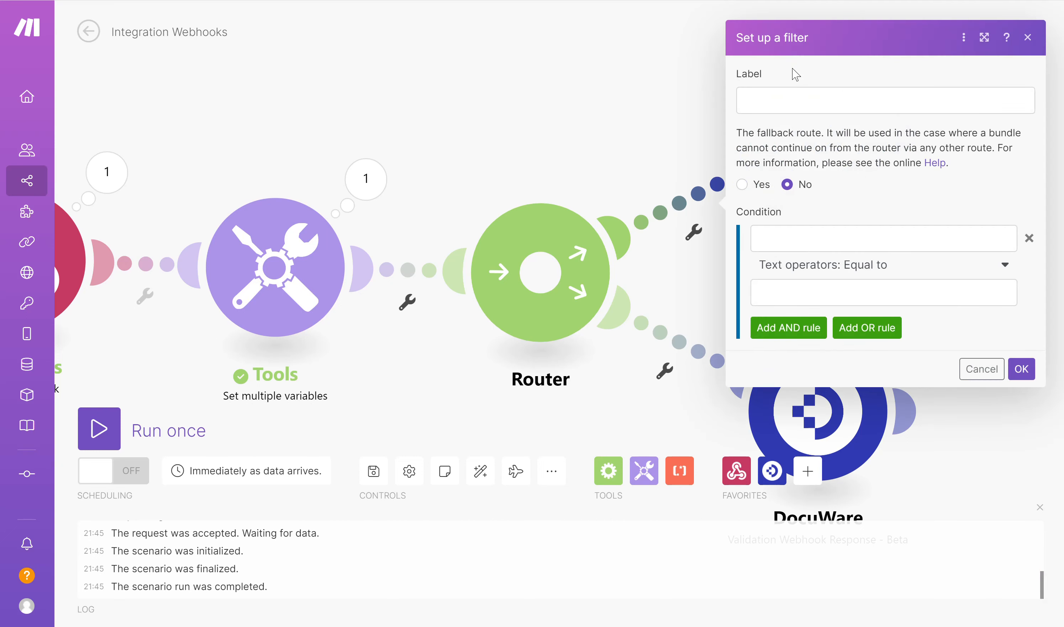
{"action": "left_click", "coordinate": [783, 92]}
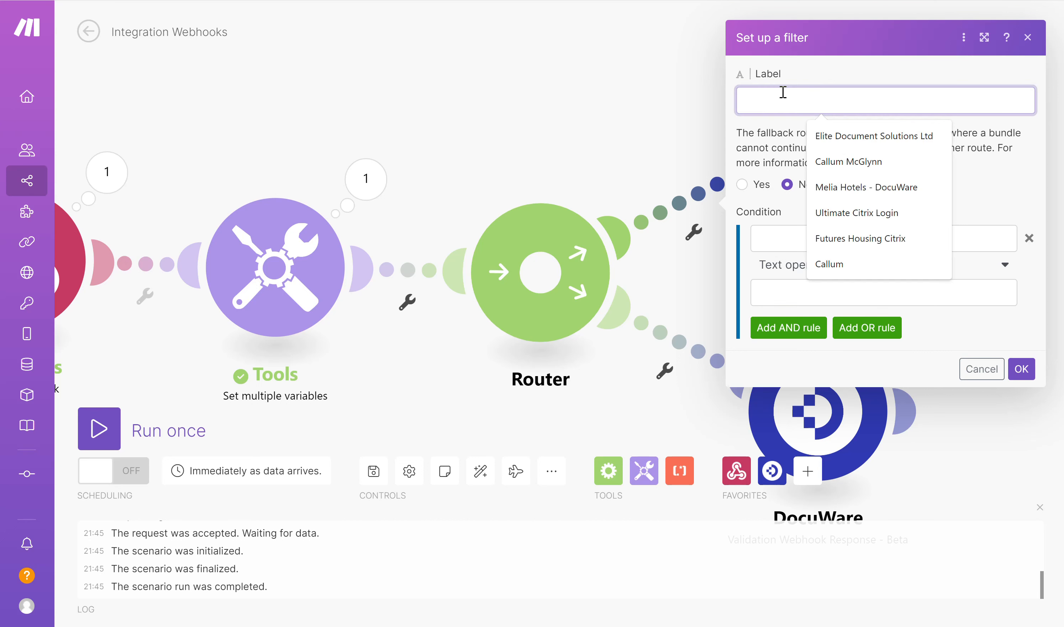
{"action": "type", "text": "Value"}
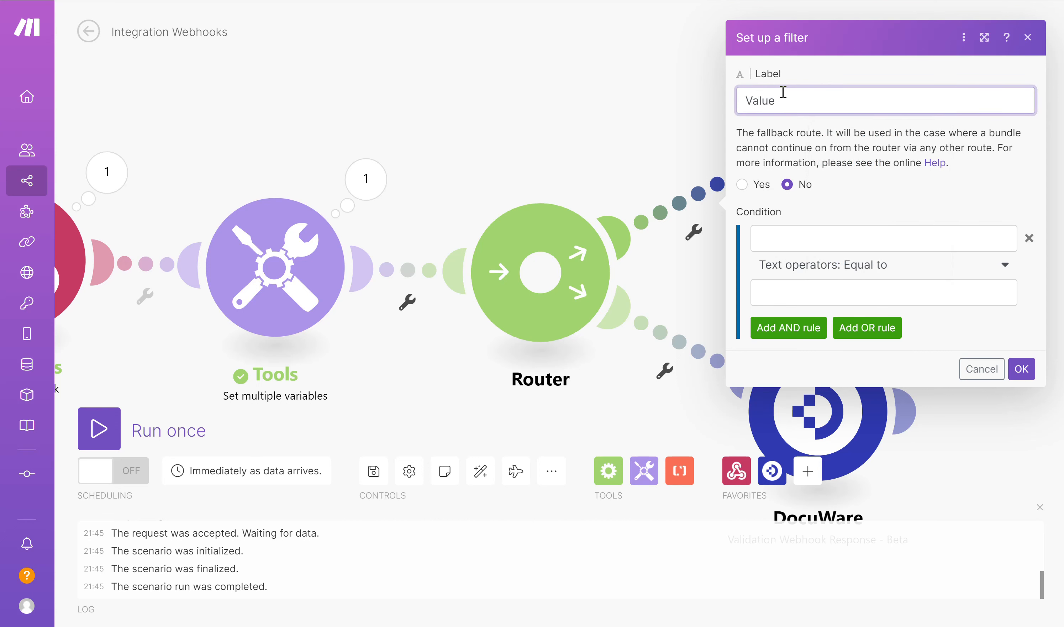
{"action": "type", "text": "s Match"}
{"action": "left_click", "coordinate": [782, 236]}
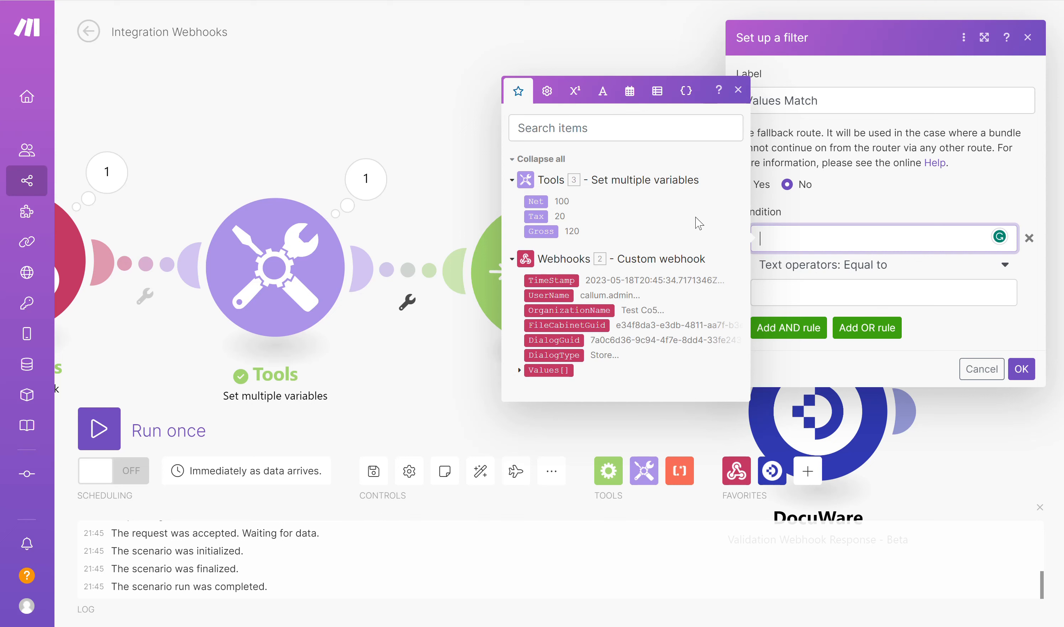
{"action": "left_click", "coordinate": [539, 201]}
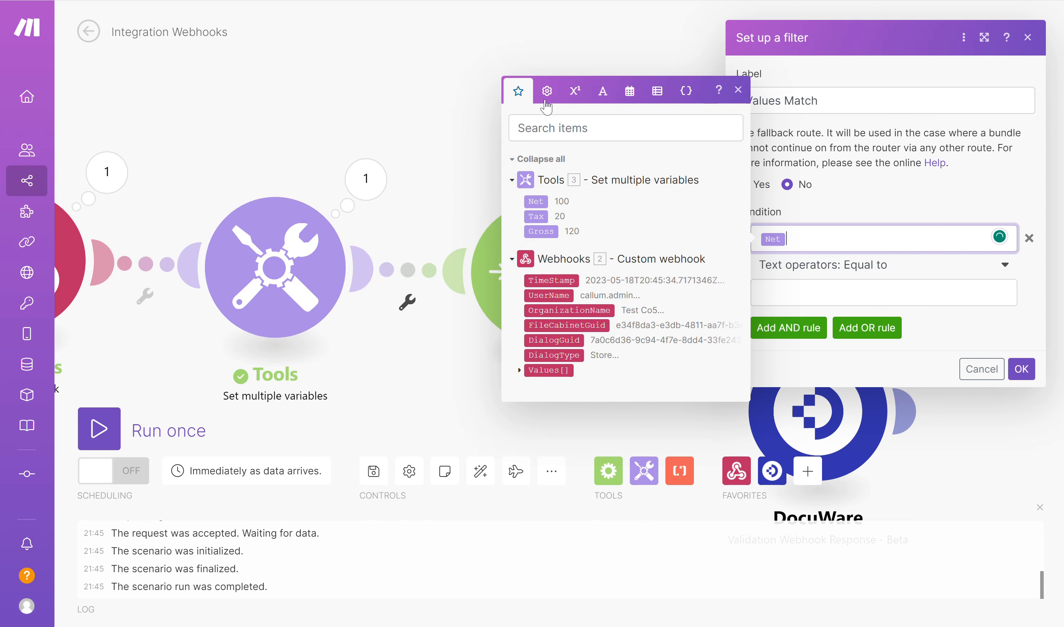
{"action": "left_click", "coordinate": [574, 92]}
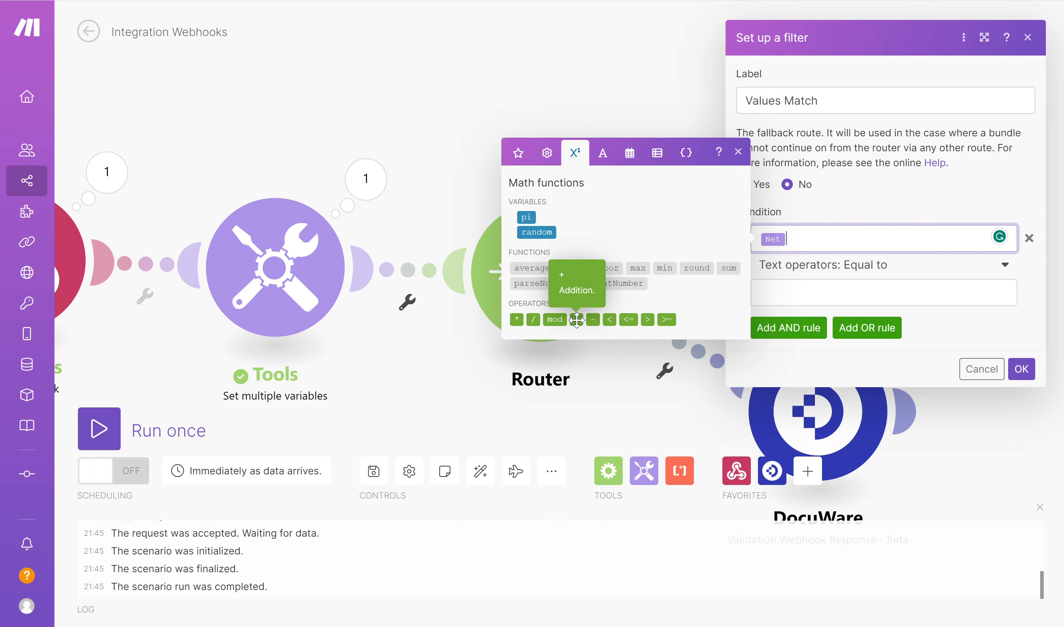
{"action": "left_click", "coordinate": [578, 319]}
Complete the condition Net + Tax equal to Gross, then auto-align and save the scenario
{"action": "left_click", "coordinate": [516, 154]}
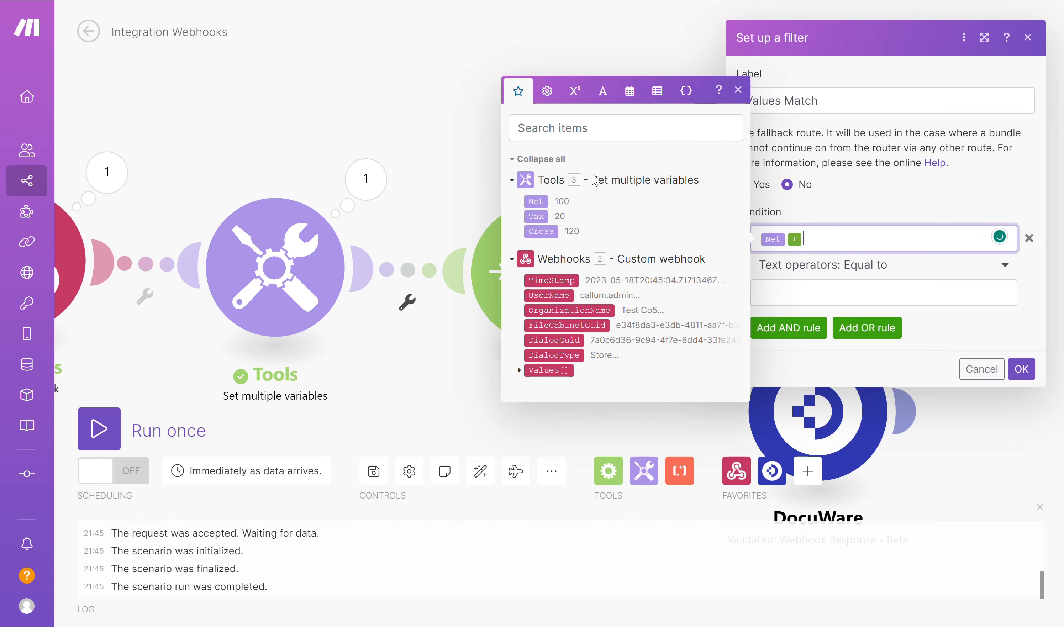
{"action": "left_click", "coordinate": [535, 216]}
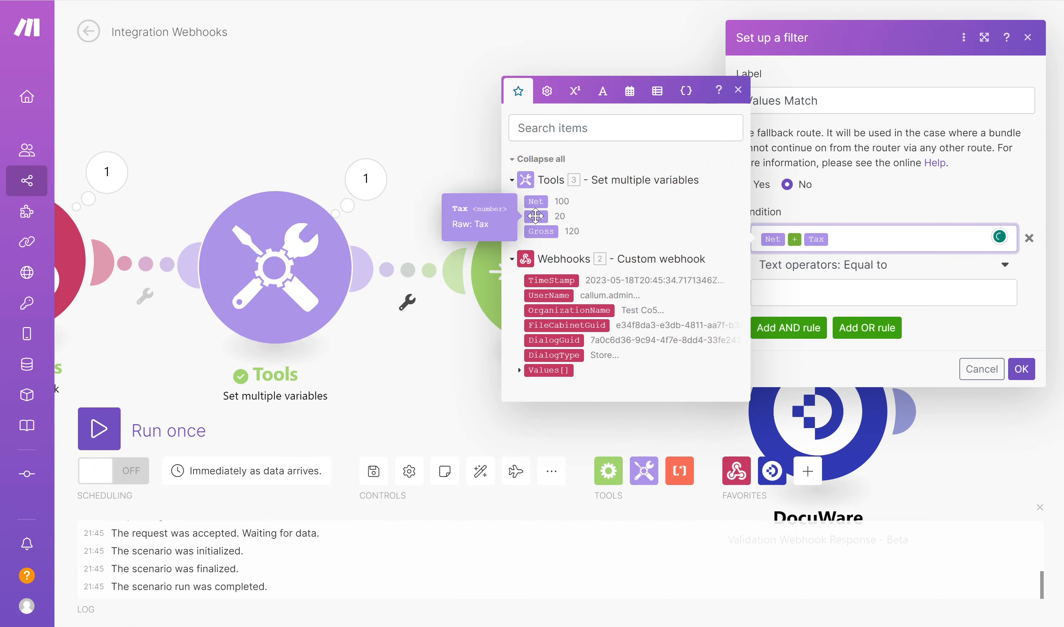
{"action": "left_click", "coordinate": [781, 283]}
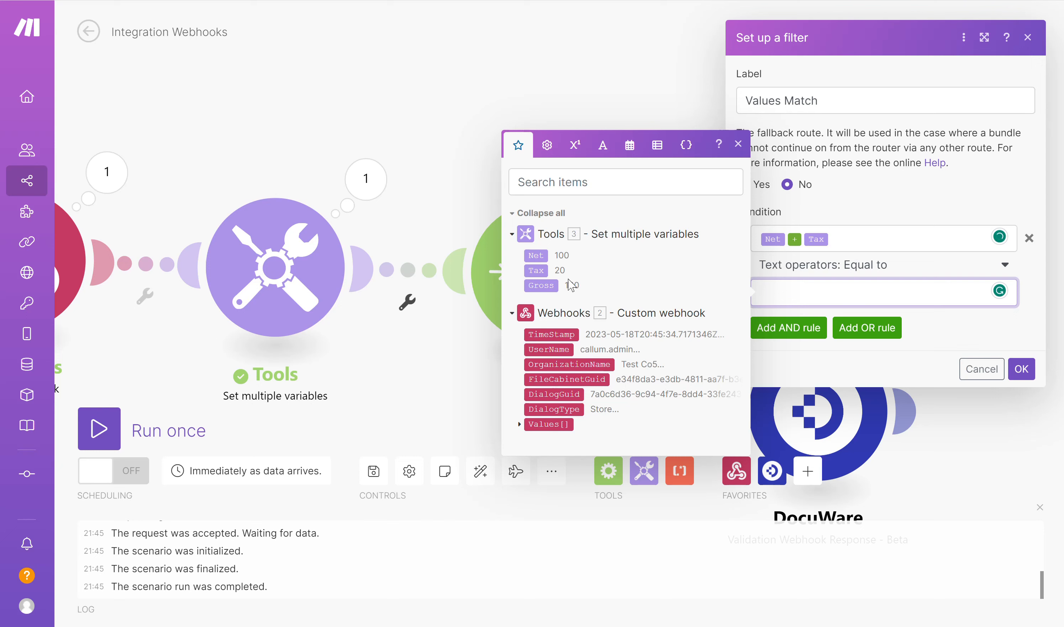
{"action": "left_click", "coordinate": [543, 285]}
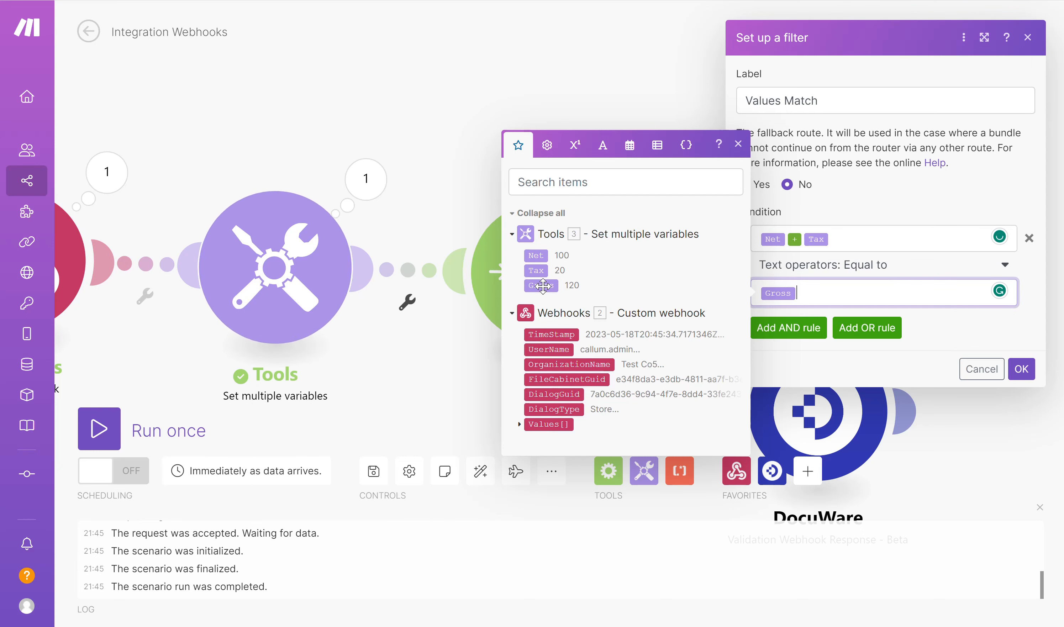
{"action": "left_click", "coordinate": [738, 145]}
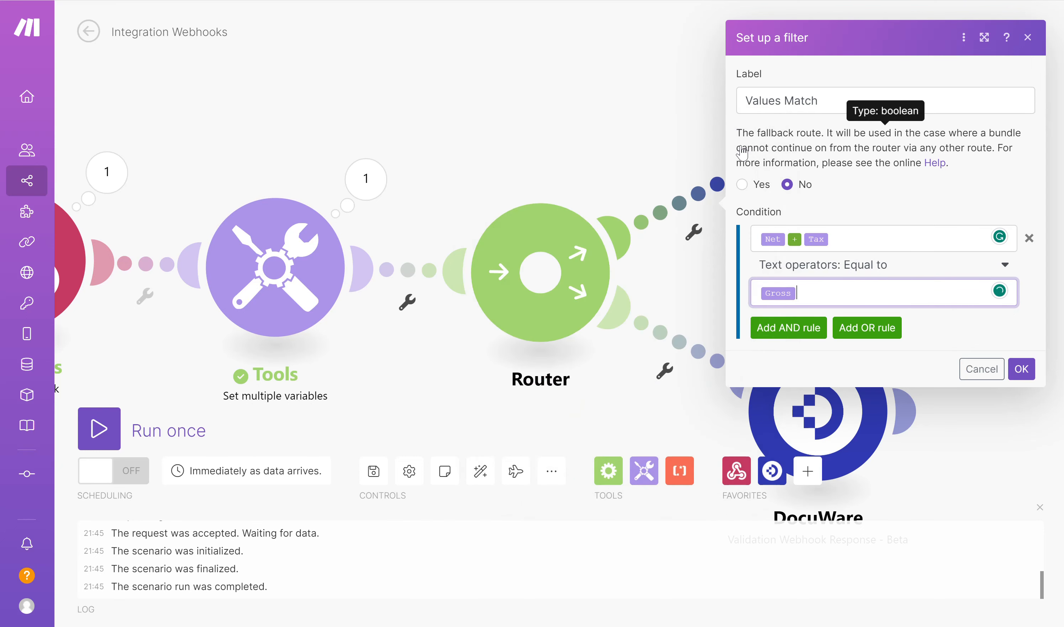
{"action": "left_click", "coordinate": [1021, 369]}
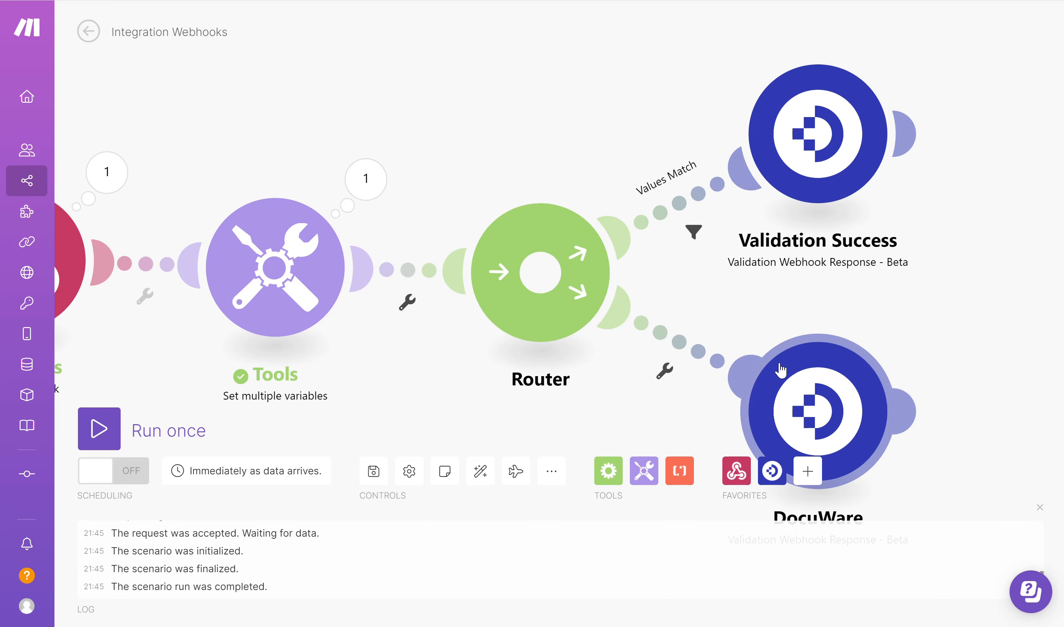
{"action": "left_click", "coordinate": [479, 472]}
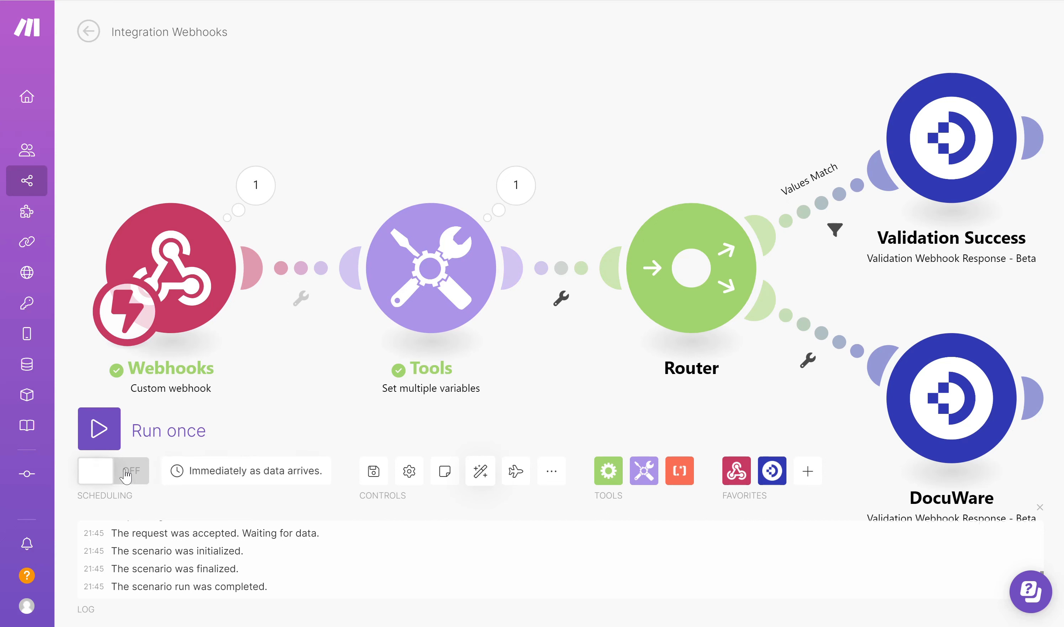
{"action": "left_click", "coordinate": [373, 471]}
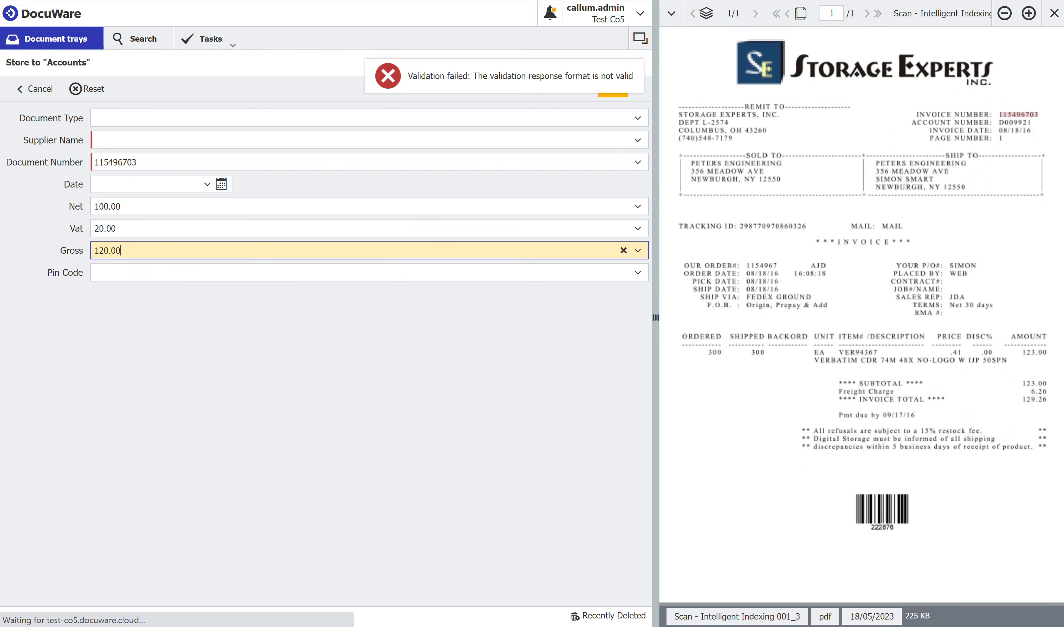
Change Gross to 125.00, attempt to store the document, and dismiss the validation error
{"action": "left_click_drag", "start_coordinate": [140, 251], "coordinate": [79, 249]}
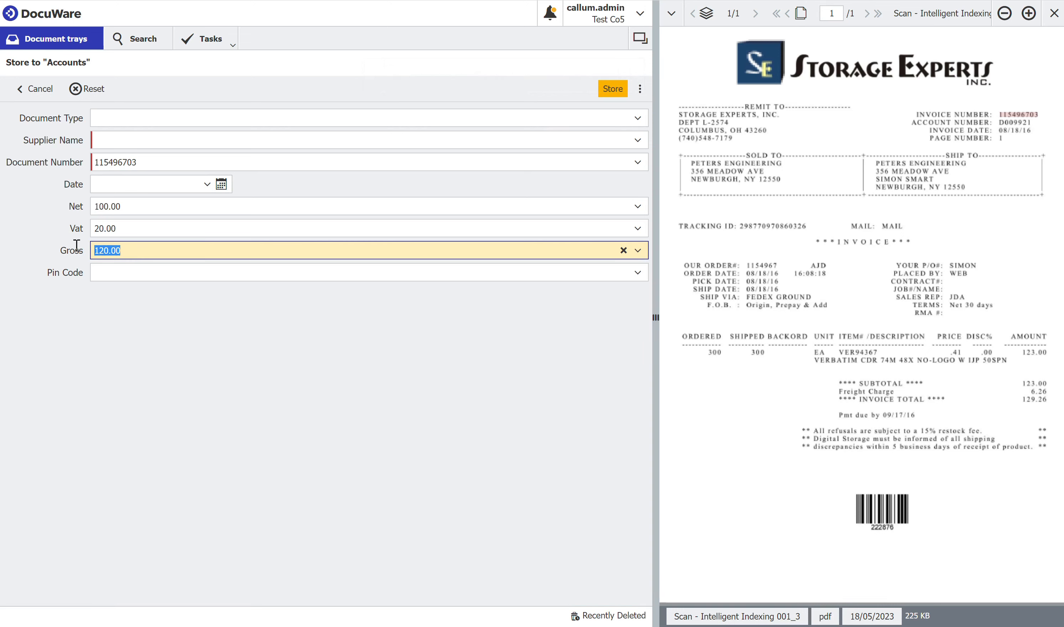
{"action": "type", "text": "125"}
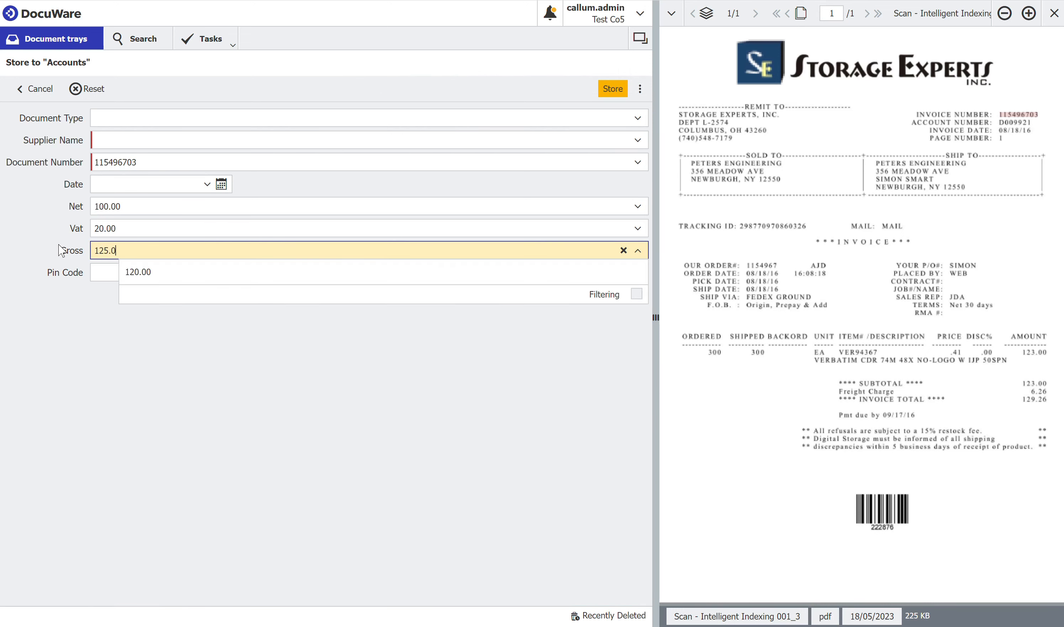
{"action": "type", "text": ".00"}
{"action": "left_click", "coordinate": [274, 437]}
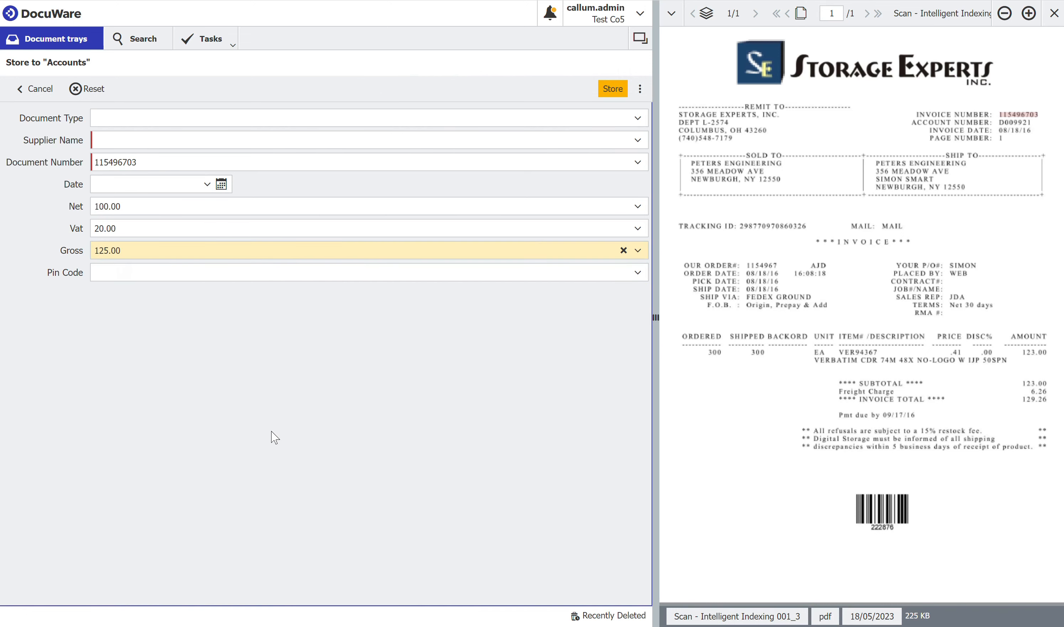
{"action": "left_click", "coordinate": [605, 93]}
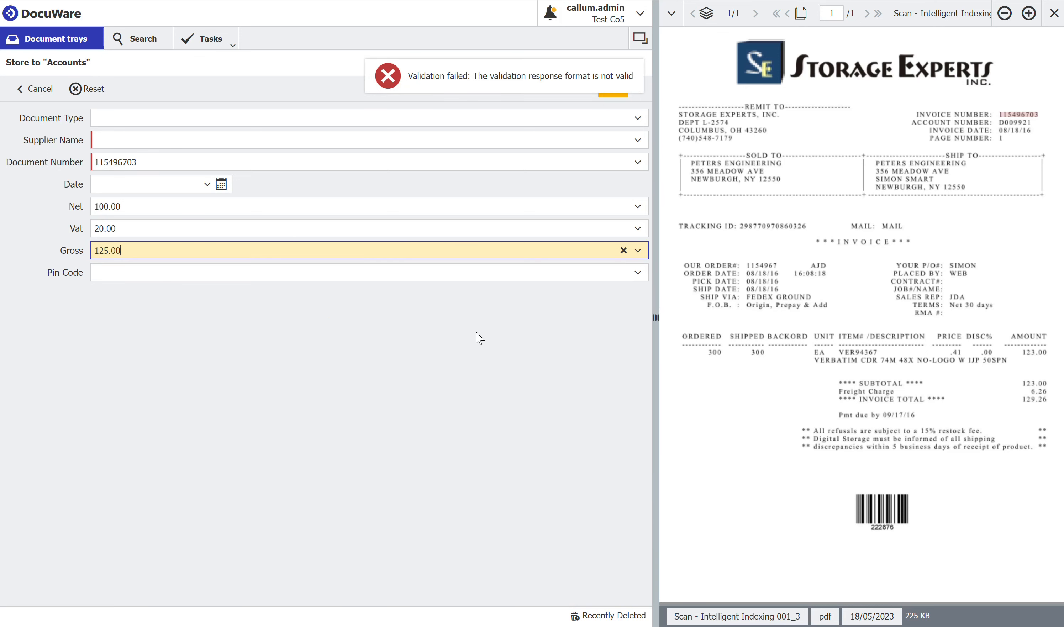
{"action": "left_click", "coordinate": [446, 373]}
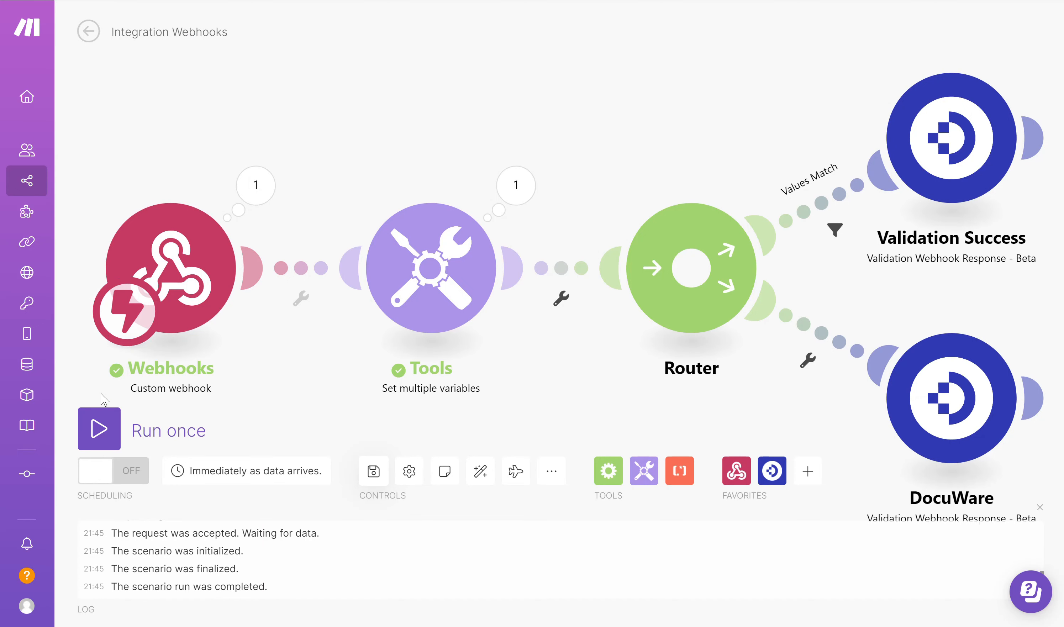
Activate the scenario for immediate runs, deleting the old queued webhook data
{"action": "left_click", "coordinate": [111, 478]}
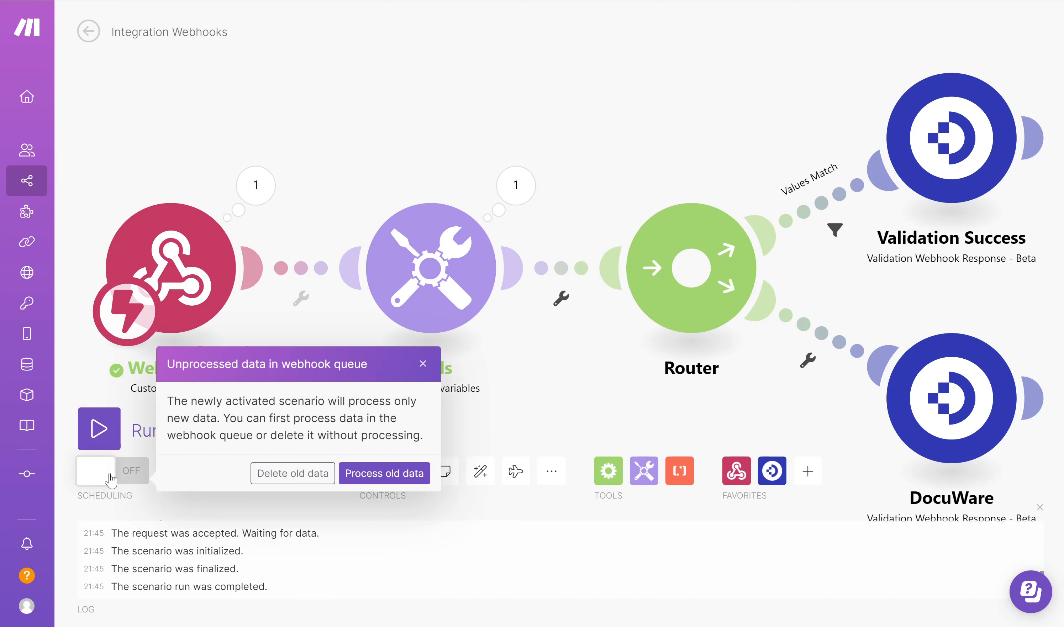
{"action": "left_click", "coordinate": [289, 483]}
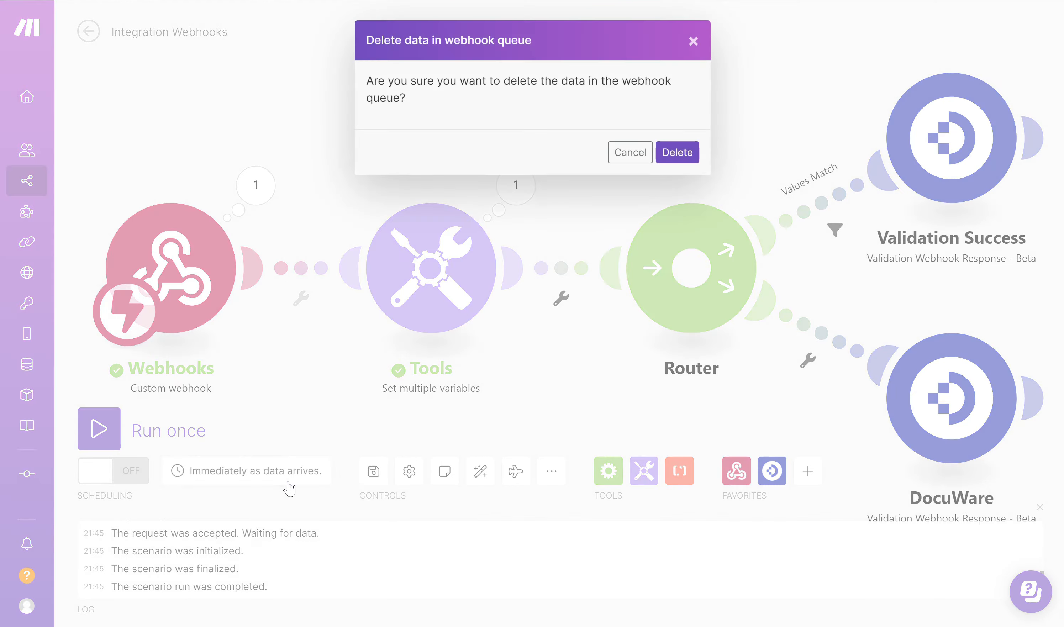
{"action": "left_click", "coordinate": [677, 152]}
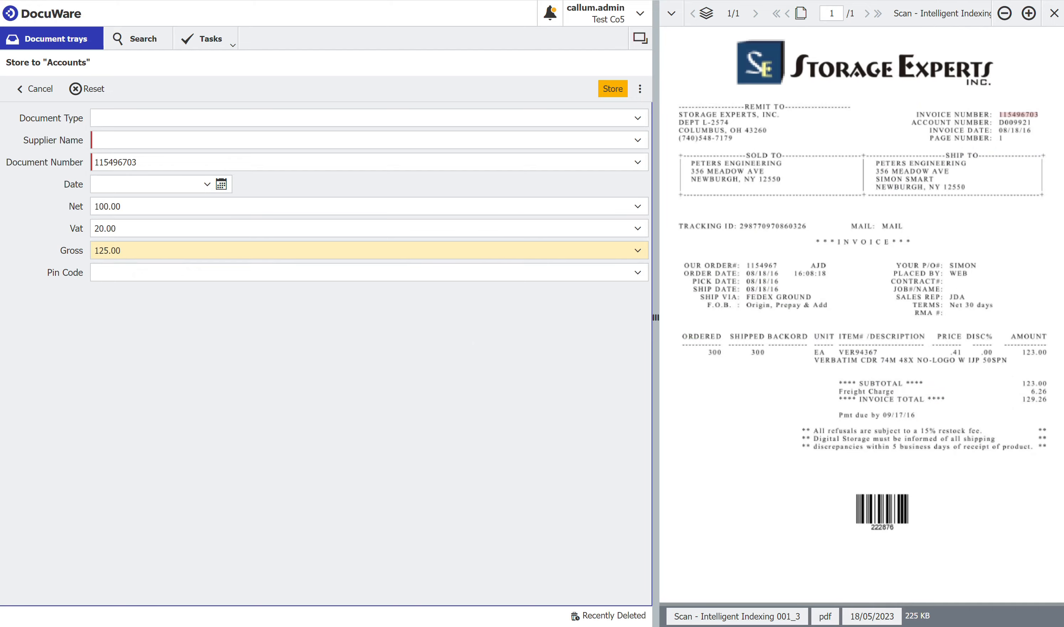
Retry storing with Gross 125.00 (rejected: Totals Do Not Match), then store with Gross 120.00
{"action": "left_click", "coordinate": [611, 90]}
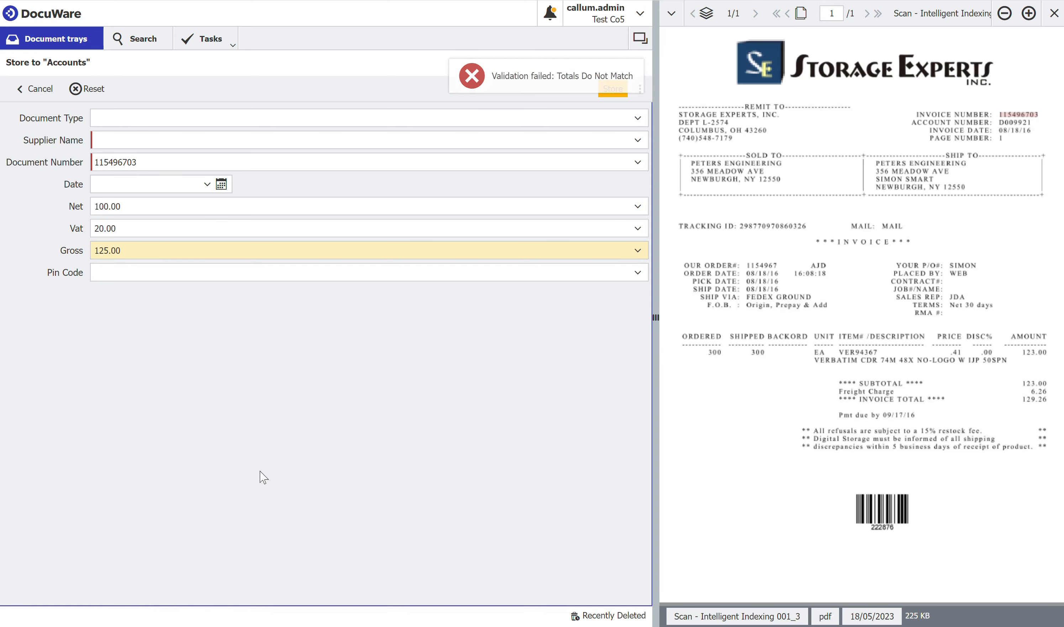
{"action": "left_click_drag", "start_coordinate": [152, 250], "coordinate": [68, 249]}
{"action": "key", "text": "BackSpace"}
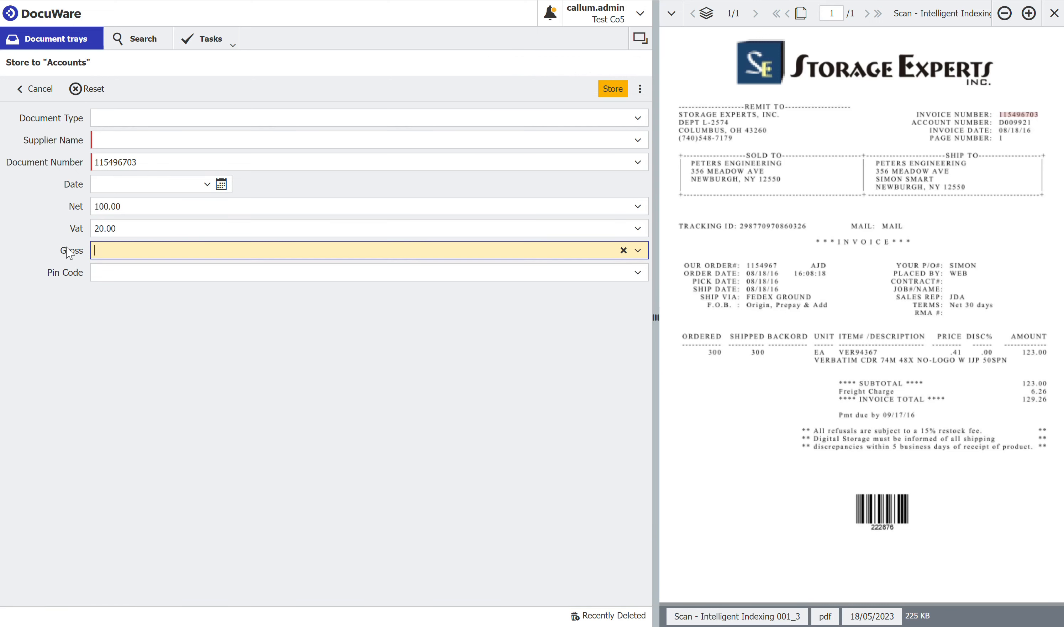
{"action": "type", "text": "120"}
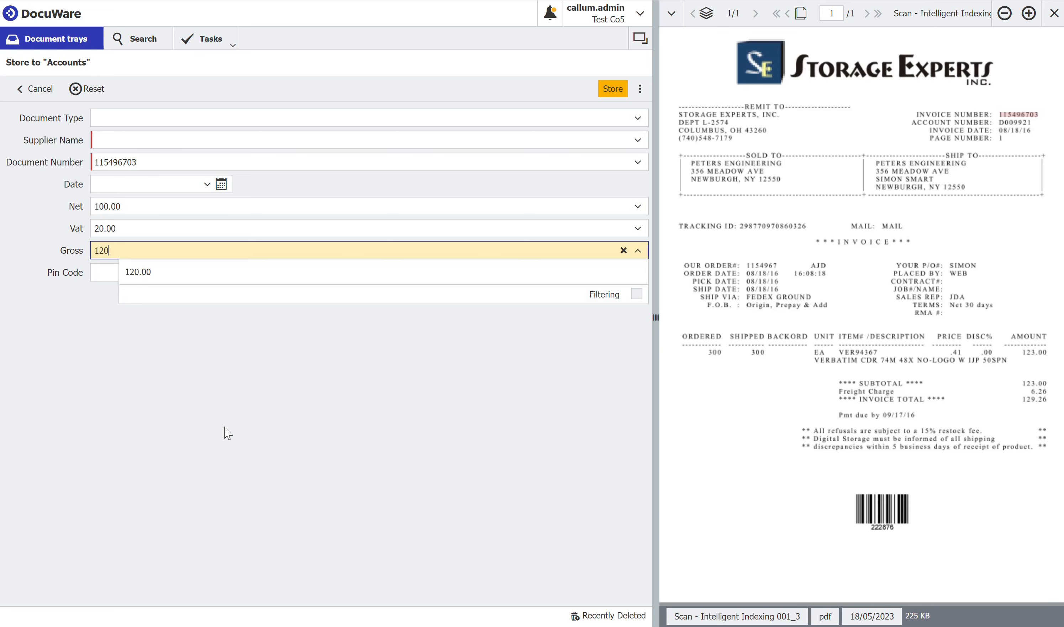
{"action": "left_click", "coordinate": [234, 441]}
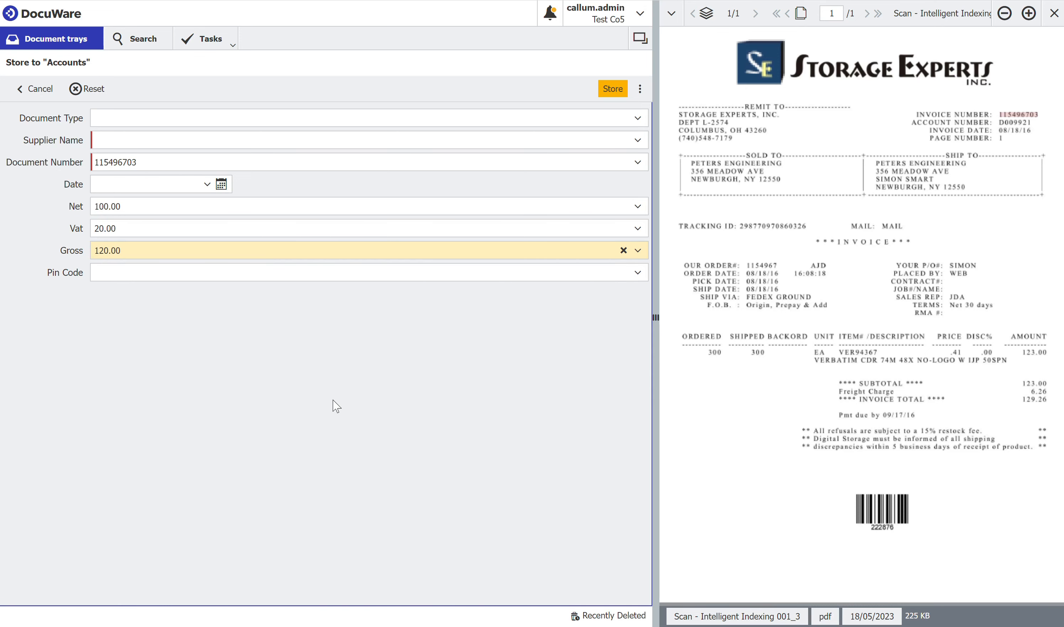
{"action": "left_click", "coordinate": [610, 90]}
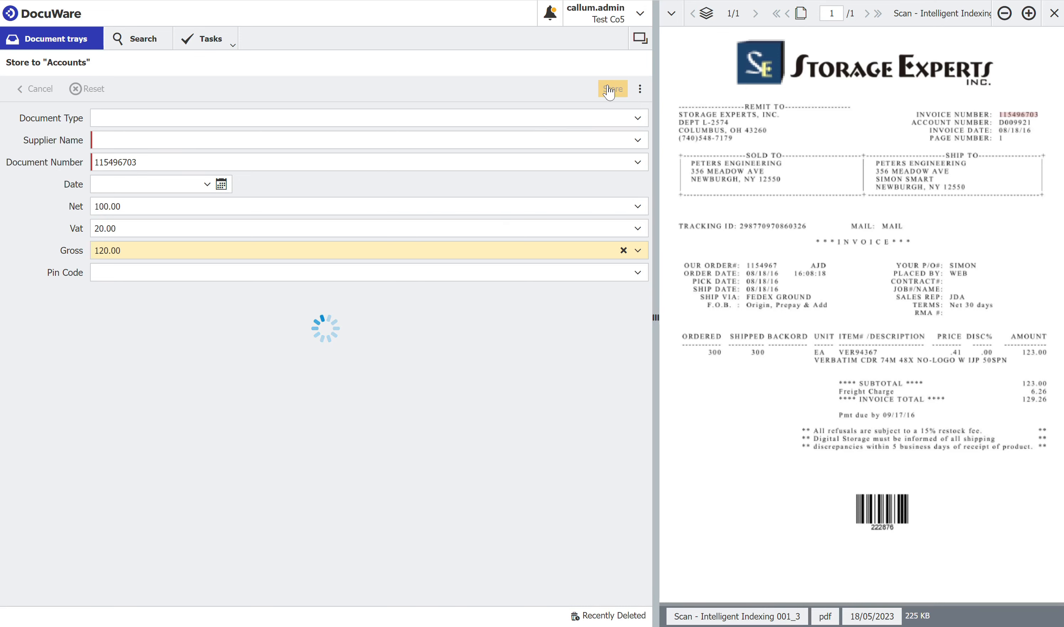